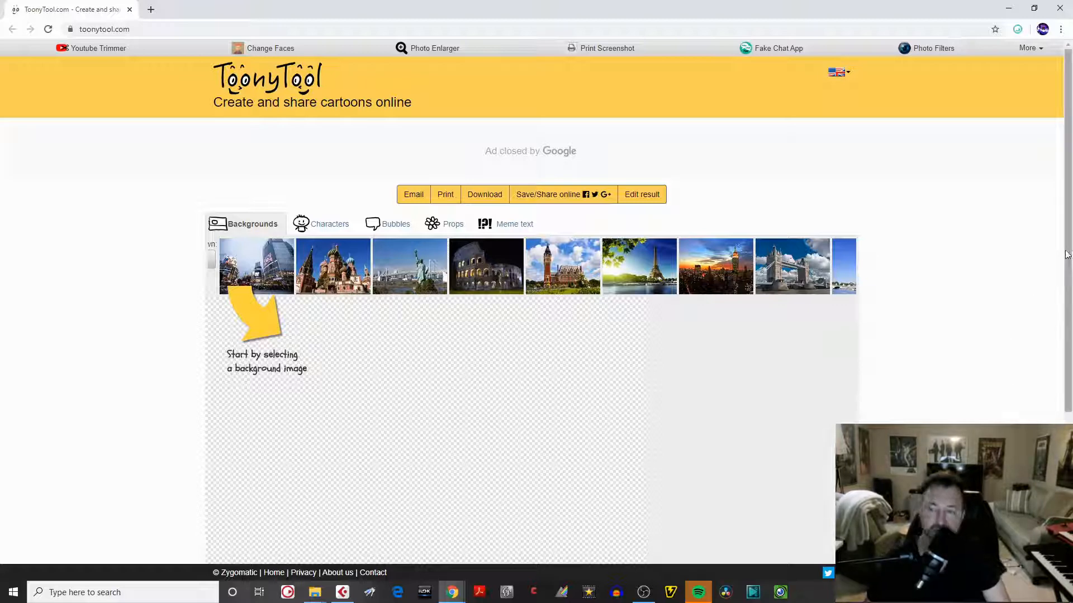
Look through the asset categories for characters, bubbles, props and meme text
{"action": "mouse_move", "coordinate": [1068, 255]}
{"action": "left_mouse_down"}
{"action": "mouse_move", "coordinate": [1067, 335]}
{"action": "mouse_move", "coordinate": [1060, 235]}
{"action": "left_mouse_up"}
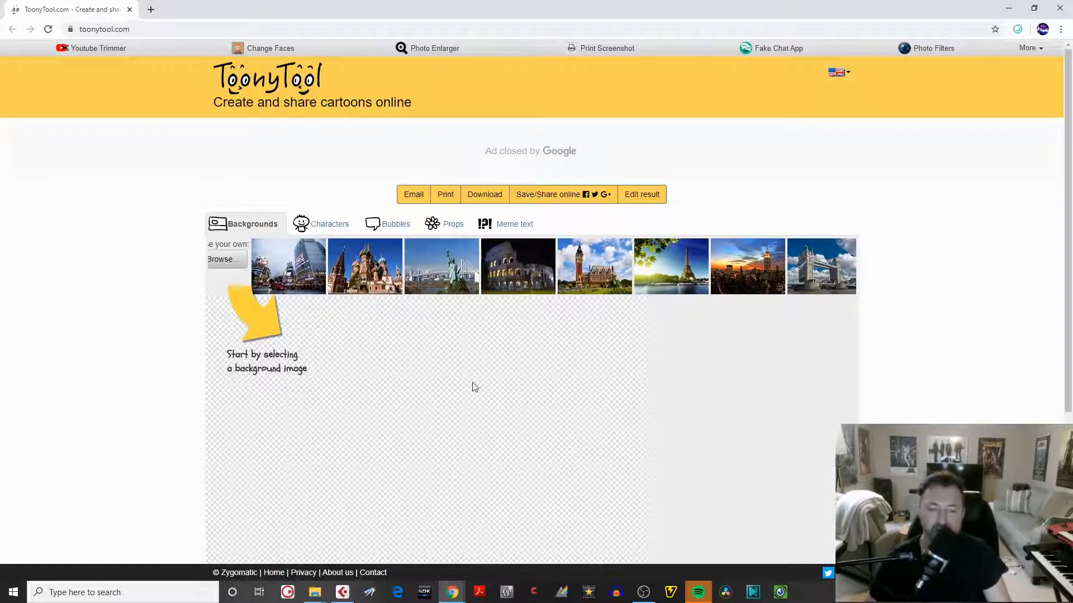
{"action": "scroll", "coordinate": [1069, 289], "scroll_direction": "down", "scroll_amount": 2}
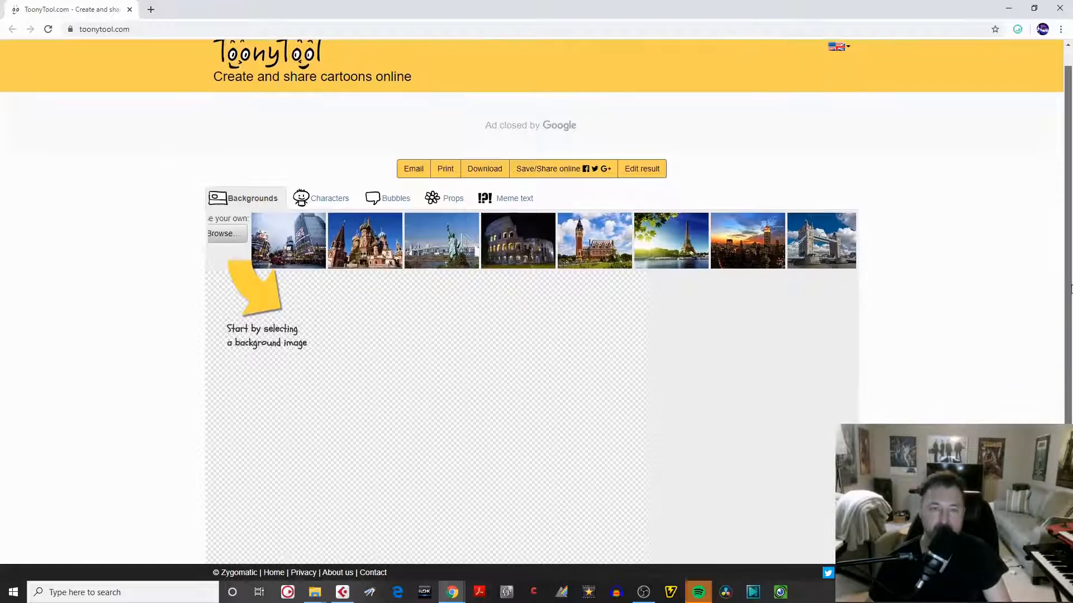
{"action": "left_click_drag", "start_coordinate": [1070, 289], "coordinate": [1068, 353]}
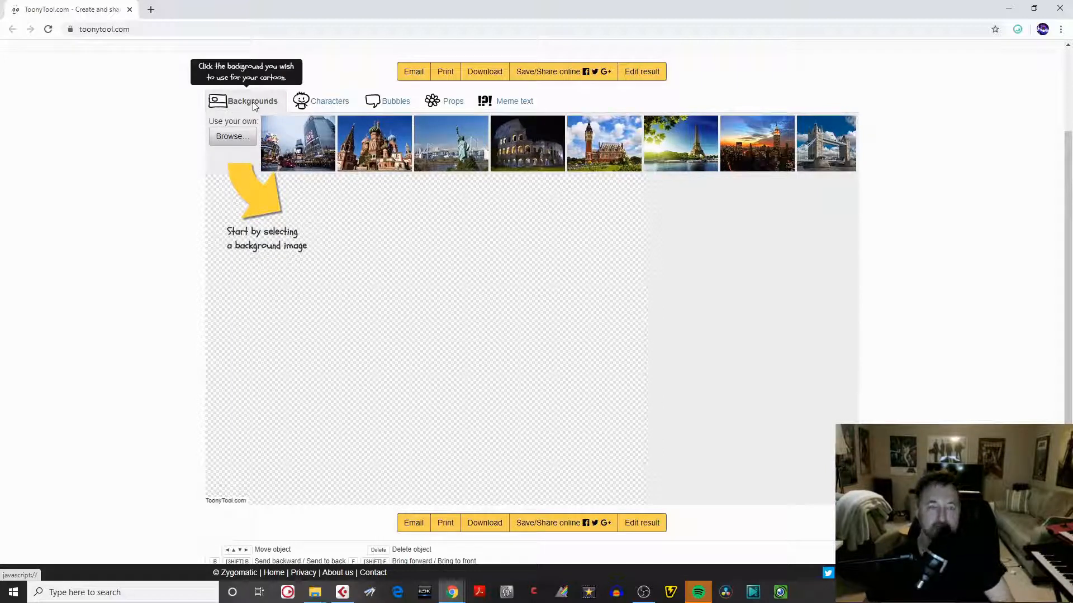
{"action": "left_click", "coordinate": [330, 104]}
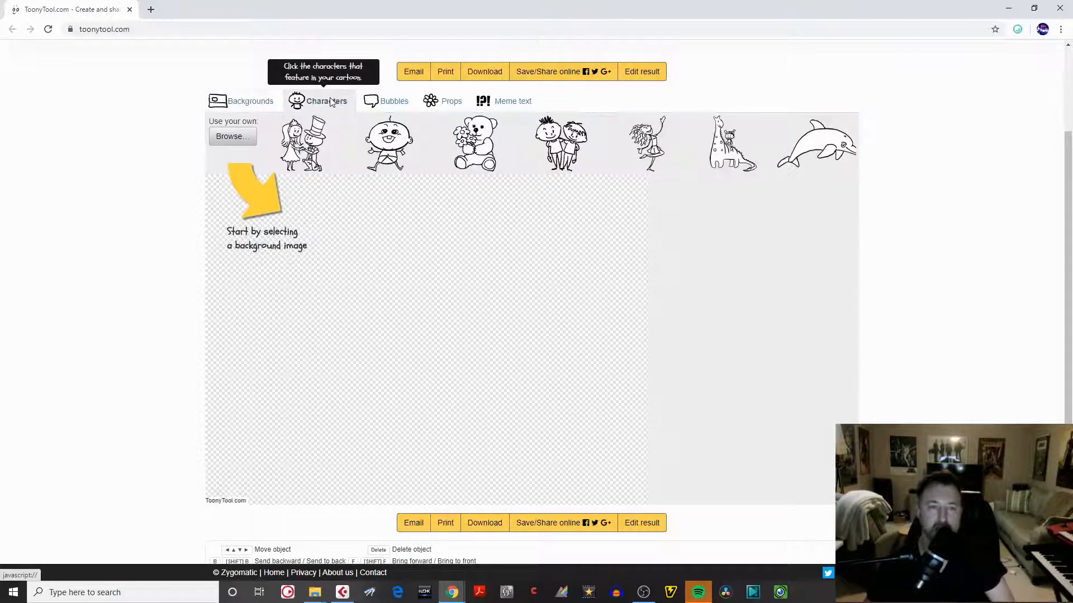
{"action": "left_click", "coordinate": [400, 105]}
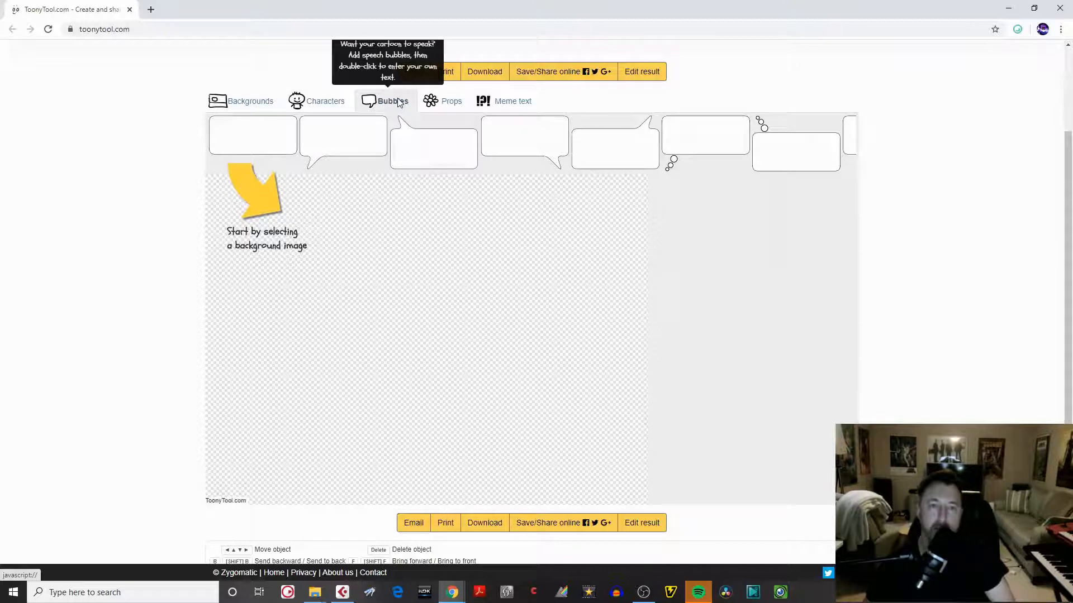
{"action": "left_click", "coordinate": [451, 108]}
{"action": "left_click", "coordinate": [512, 106]}
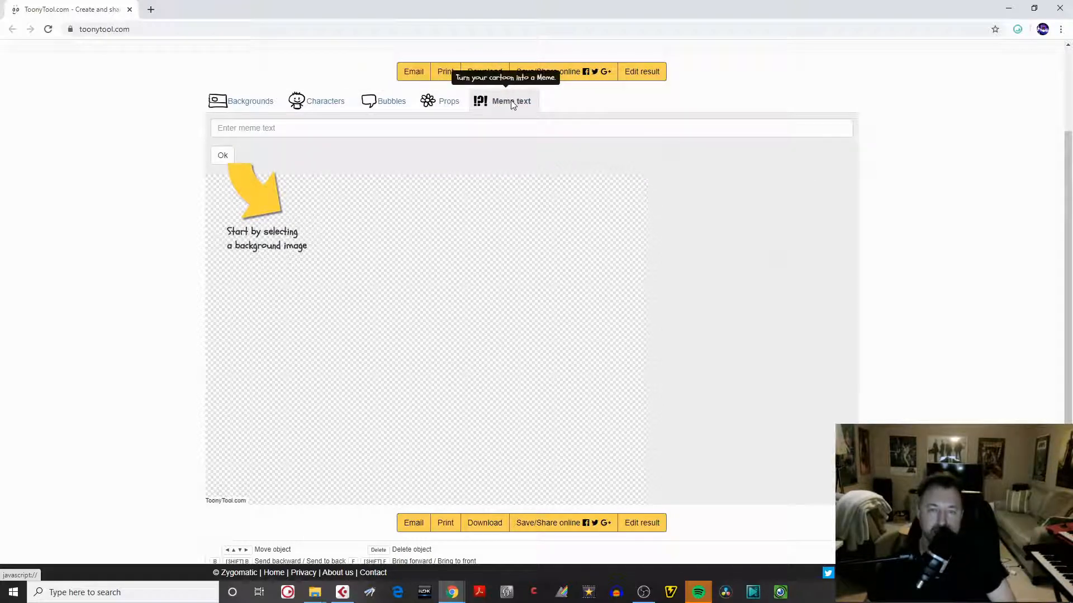
Set the forest stream photo as the cartoon's background
{"action": "left_click", "coordinate": [256, 105]}
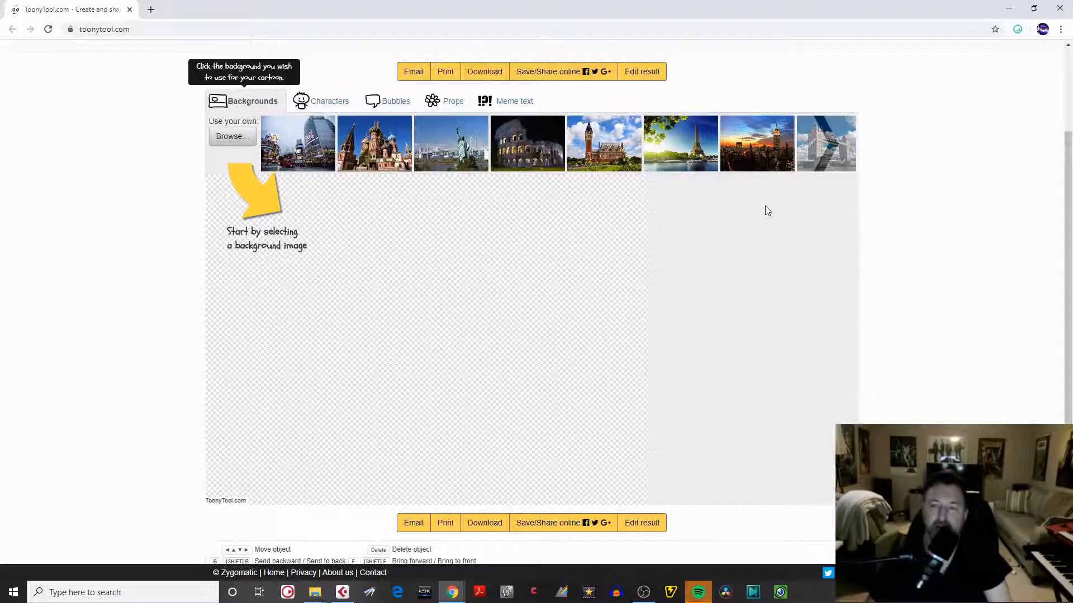
{"action": "mouse_move", "coordinate": [822, 169]}
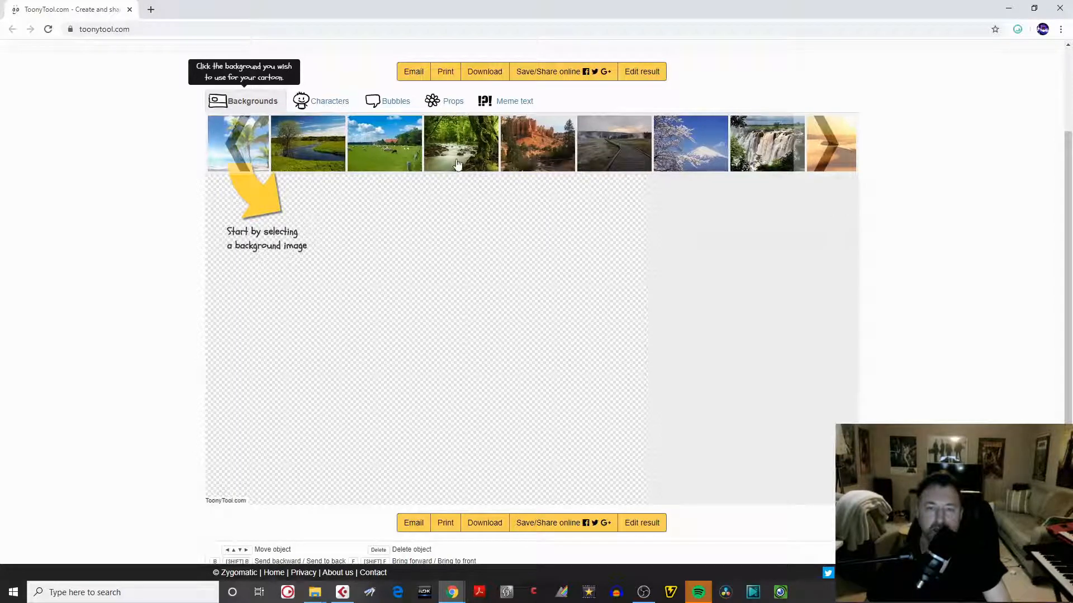
{"action": "left_click", "coordinate": [457, 156]}
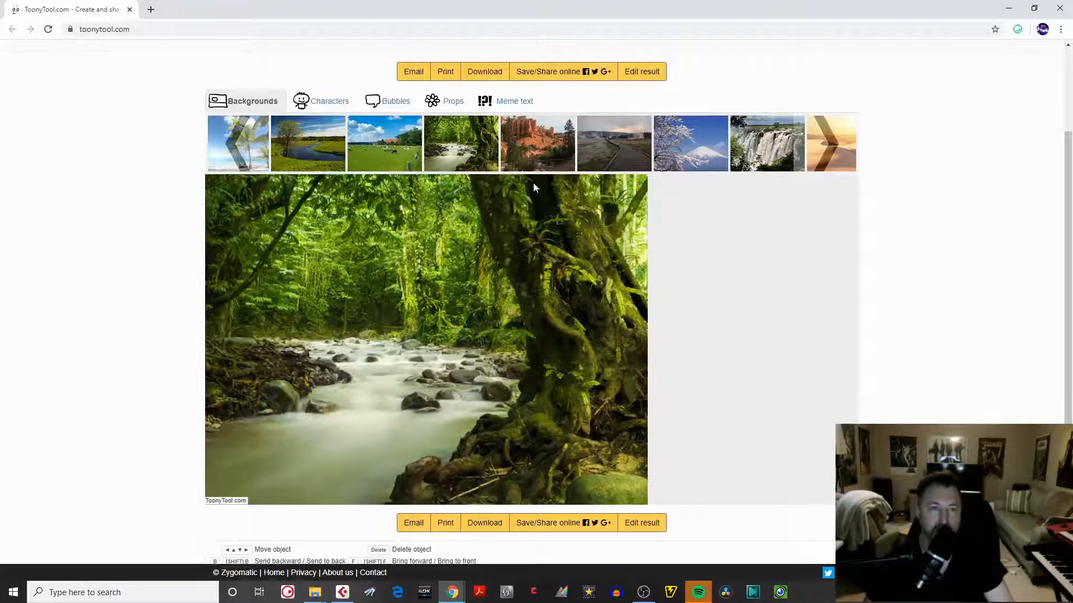
Add the character lying on its back and shrink it to fit on the rocky bank at the stream's left side
{"action": "left_click", "coordinate": [327, 106]}
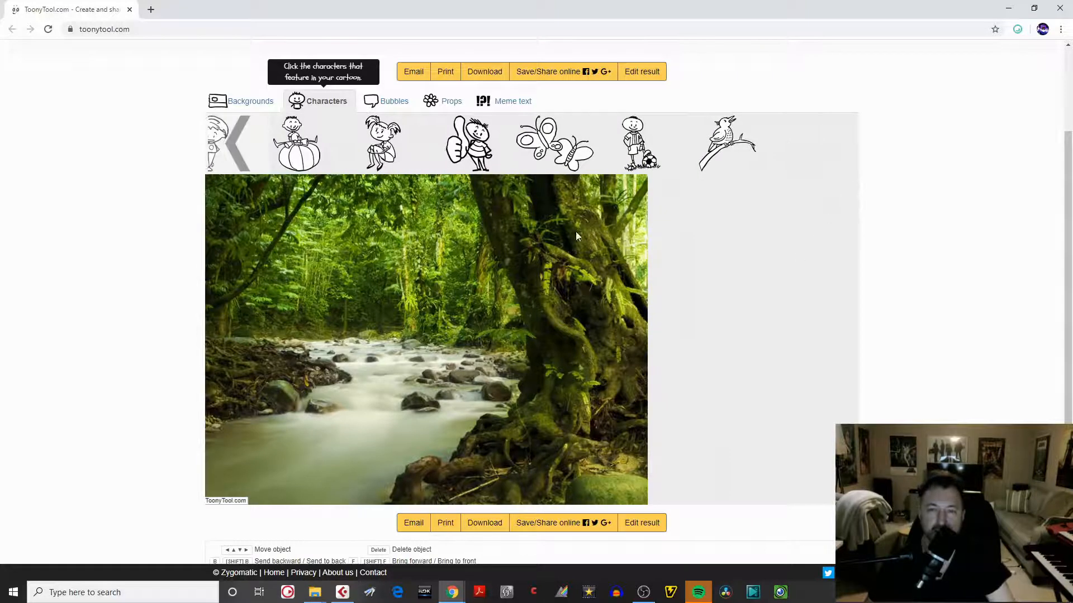
{"action": "mouse_move", "coordinate": [247, 142]}
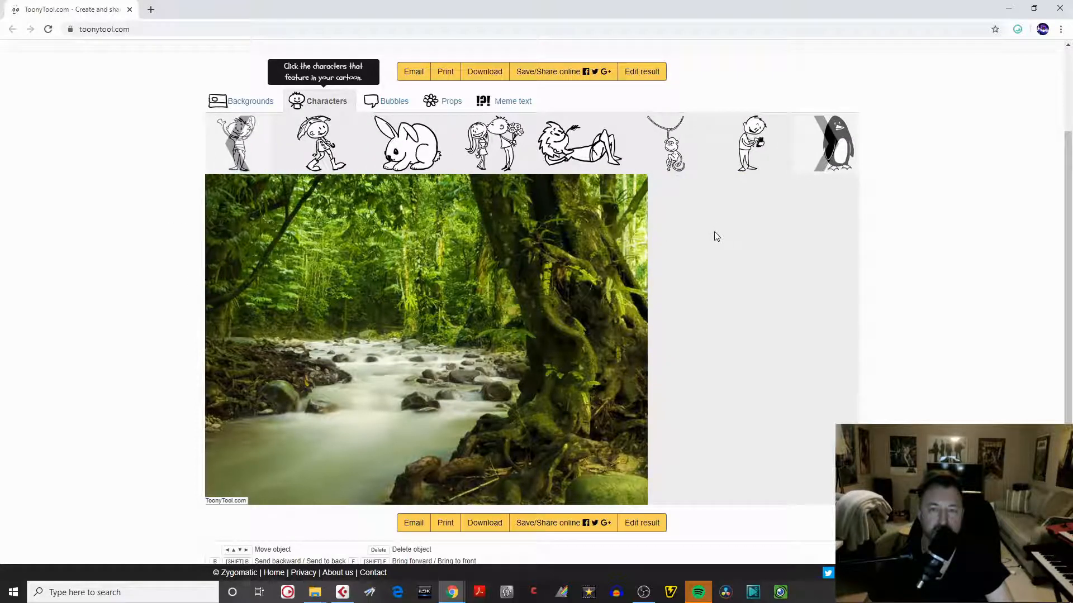
{"action": "left_click", "coordinate": [561, 140]}
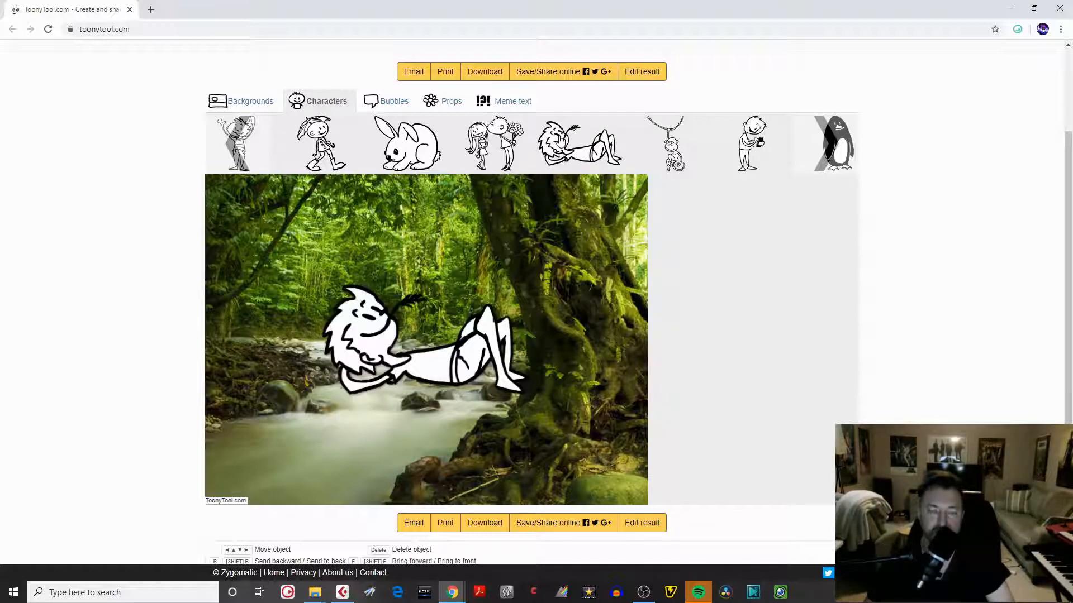
{"action": "left_click_drag", "start_coordinate": [389, 345], "coordinate": [391, 339]}
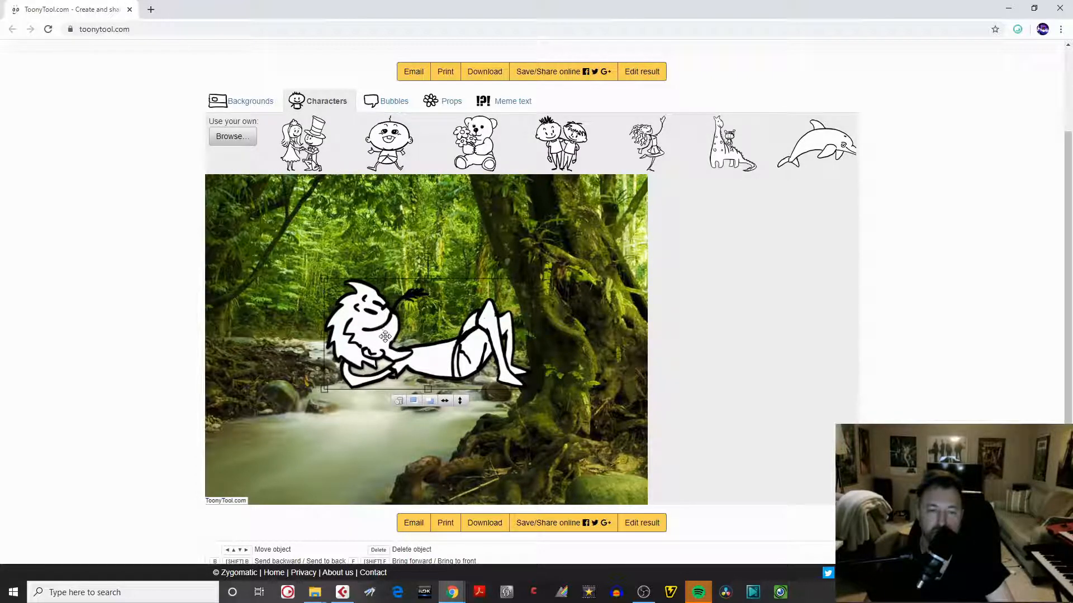
{"action": "left_click_drag", "start_coordinate": [385, 336], "coordinate": [327, 331]}
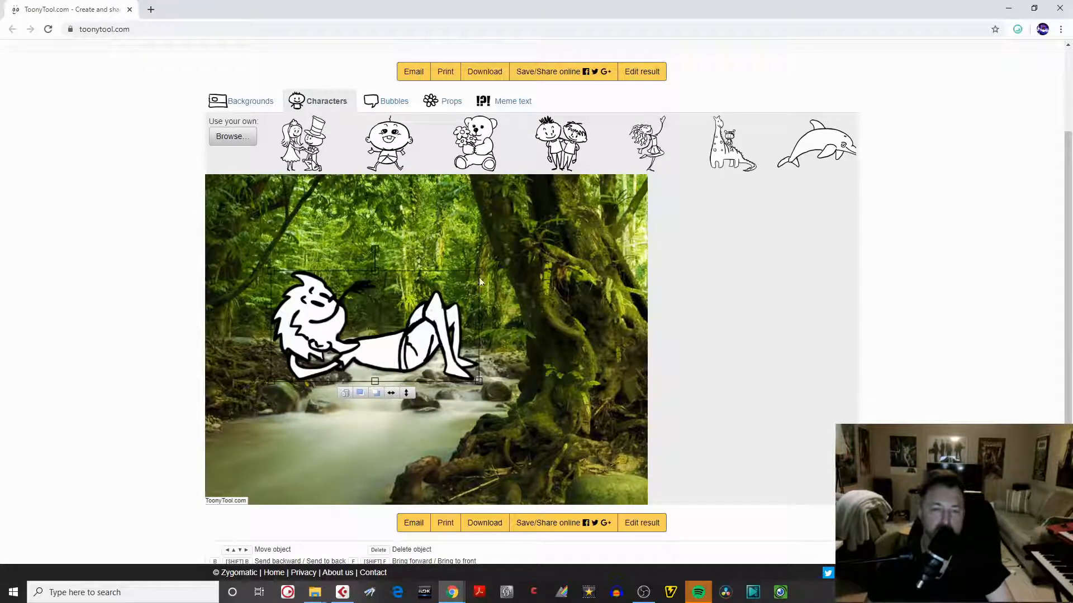
{"action": "left_click_drag", "start_coordinate": [478, 275], "coordinate": [373, 334]}
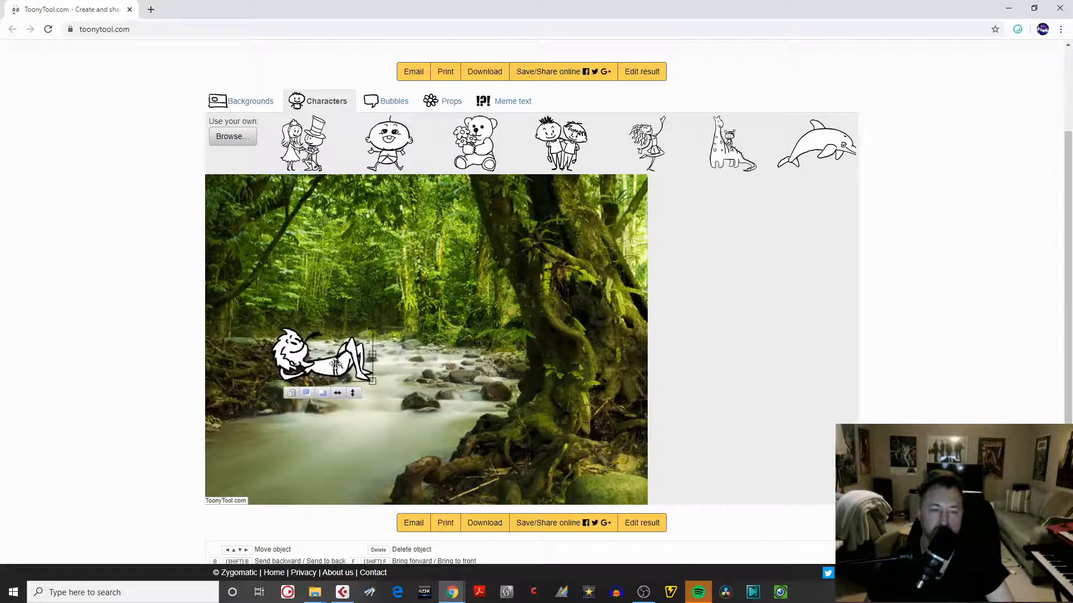
{"action": "left_click_drag", "start_coordinate": [336, 364], "coordinate": [274, 376]}
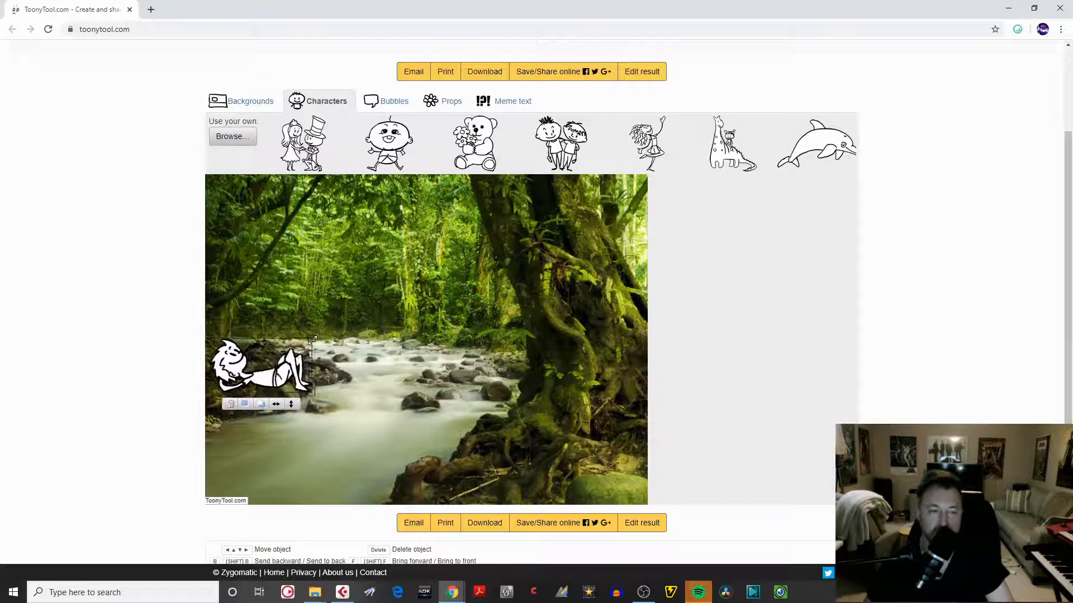
{"action": "left_click_drag", "start_coordinate": [312, 340], "coordinate": [295, 359]}
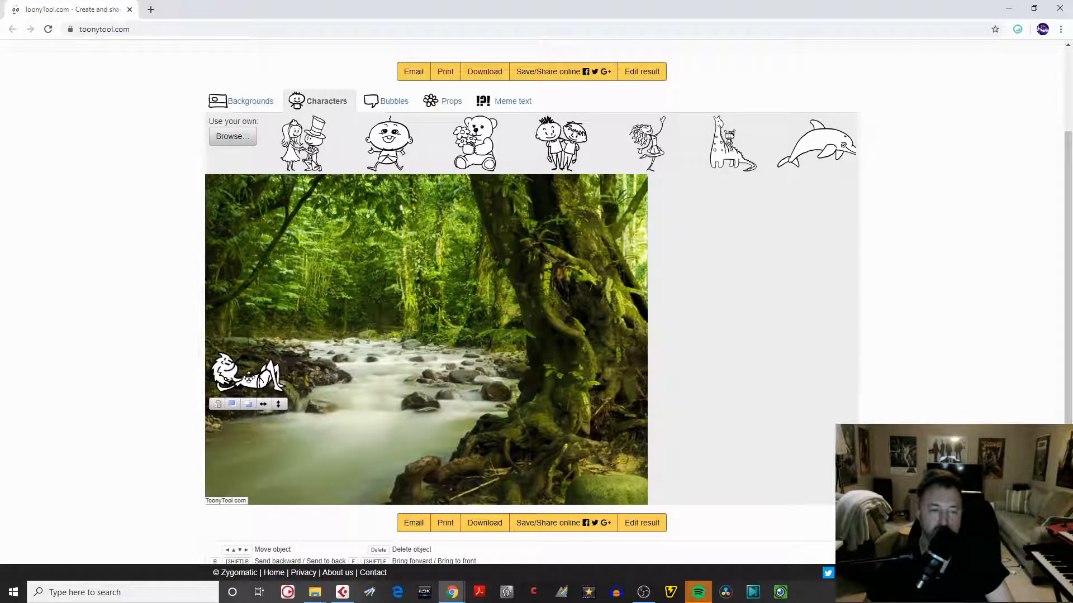
{"action": "left_click_drag", "start_coordinate": [249, 378], "coordinate": [255, 375]}
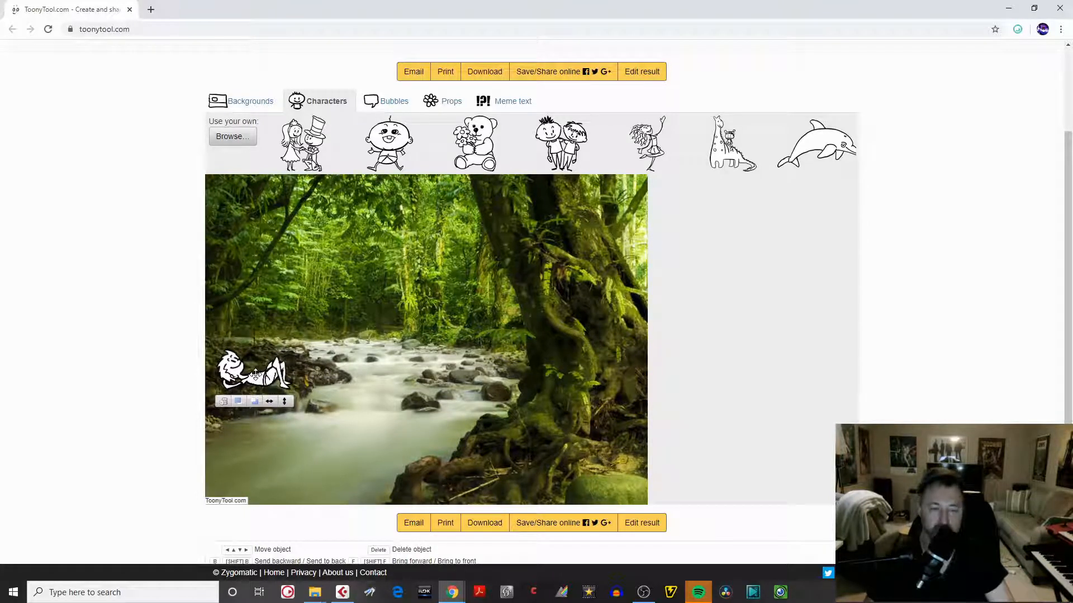
{"action": "left_click", "coordinate": [370, 341]}
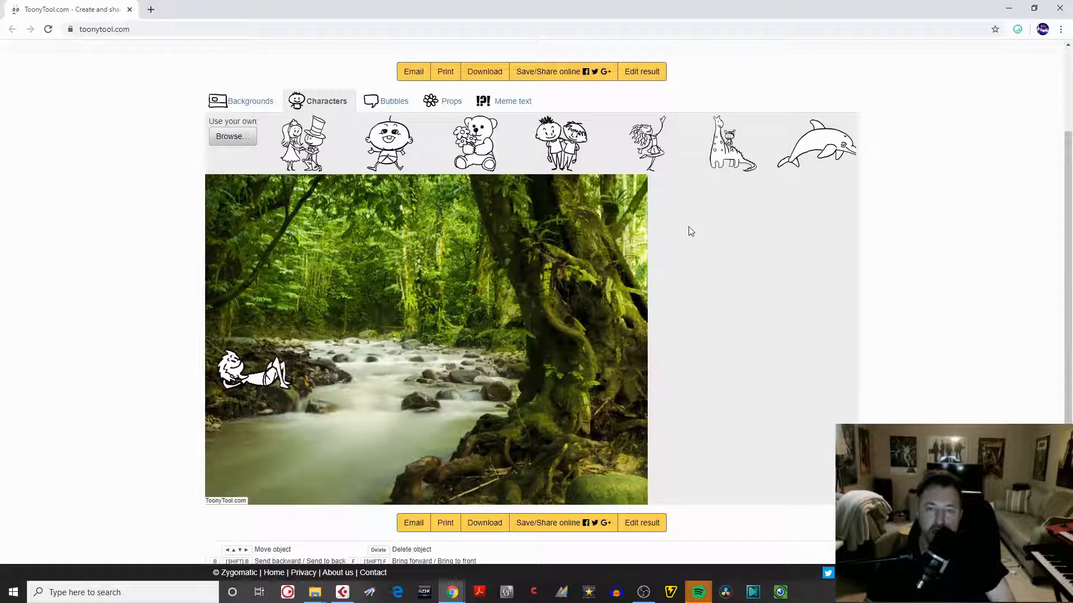
Add the dancing girl with a raised arm, scaled down and standing on the rocks just behind the reclining character
{"action": "left_click", "coordinate": [650, 146]}
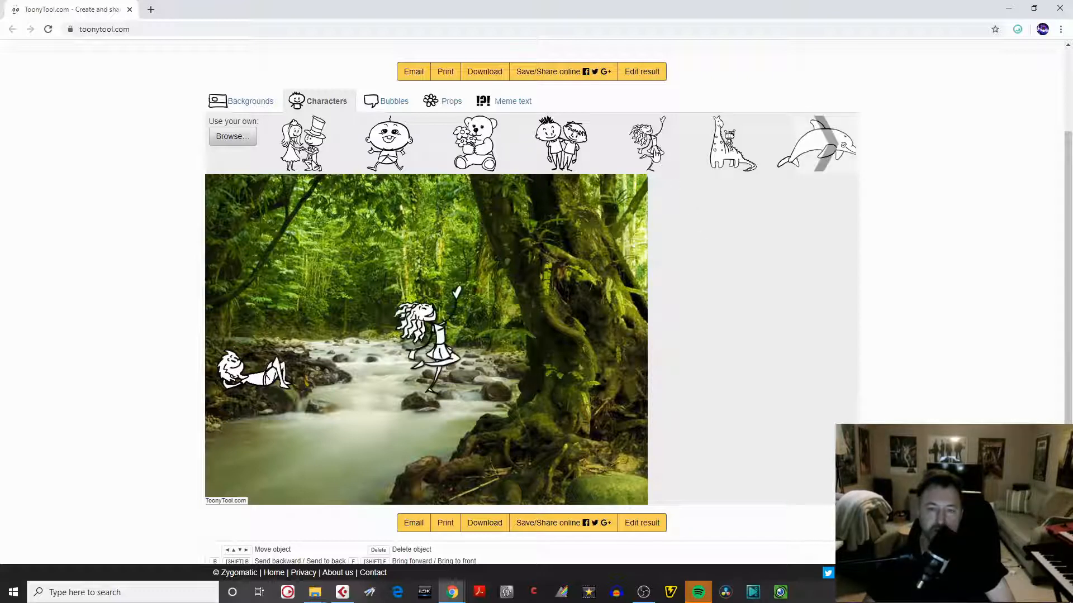
{"action": "left_click_drag", "start_coordinate": [449, 335], "coordinate": [330, 306]}
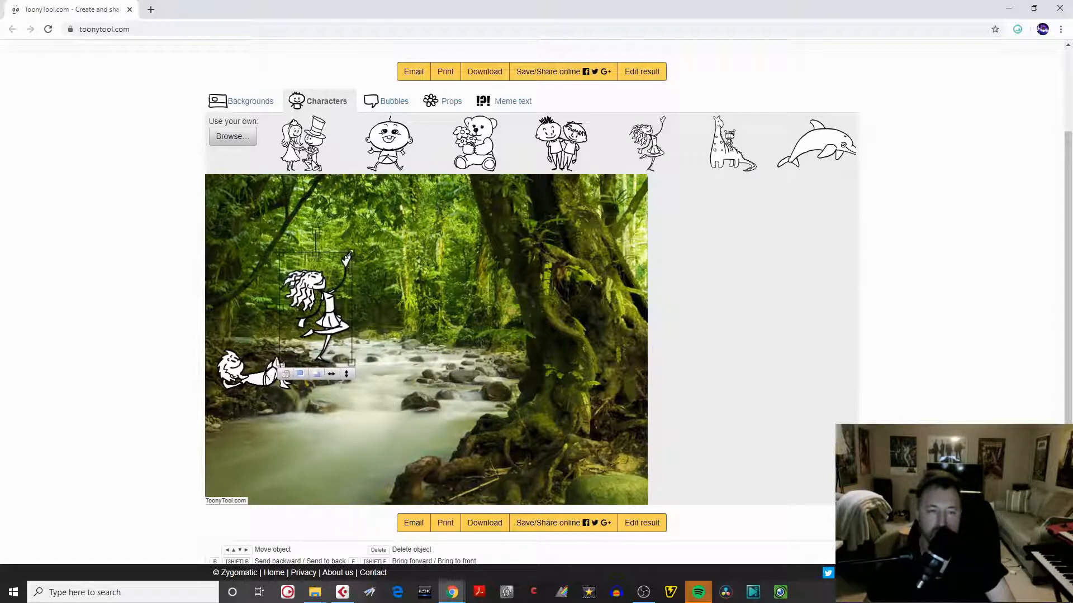
{"action": "left_click_drag", "start_coordinate": [351, 252], "coordinate": [325, 316]}
{"action": "left_click", "coordinate": [414, 364]}
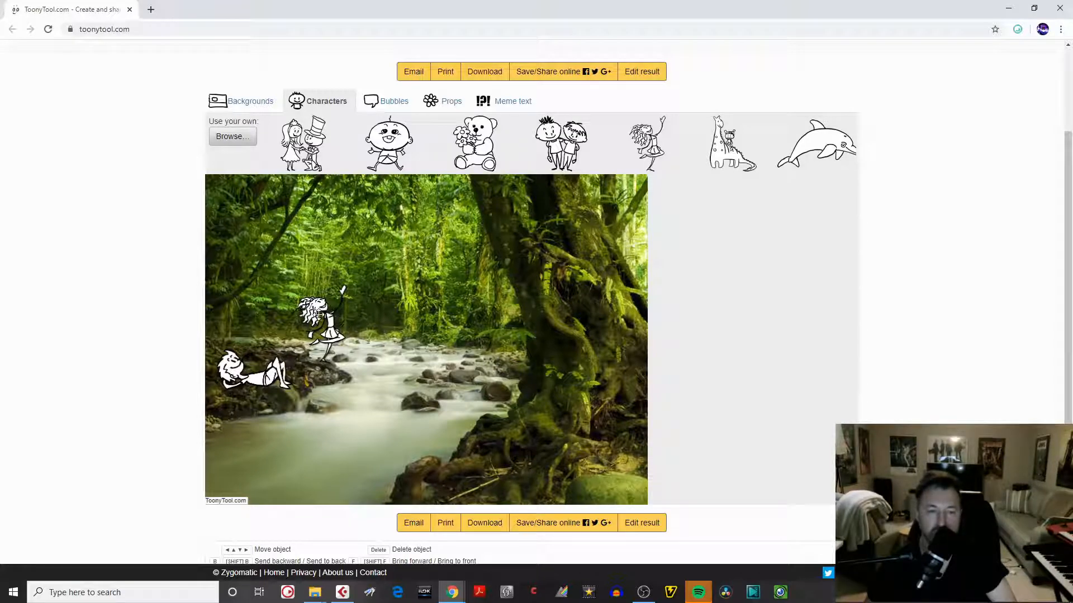
{"action": "mouse_move", "coordinate": [318, 316]}
{"action": "left_mouse_down"}
{"action": "mouse_move", "coordinate": [441, 306]}
{"action": "mouse_move", "coordinate": [358, 277]}
{"action": "mouse_move", "coordinate": [317, 316]}
{"action": "left_mouse_up"}
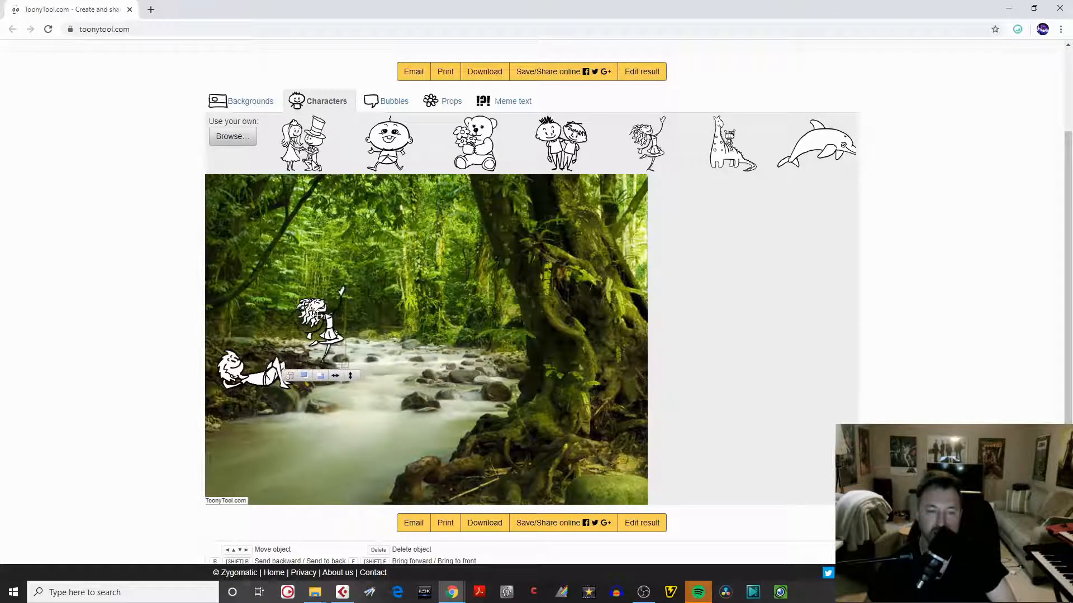
{"action": "left_click", "coordinate": [438, 343]}
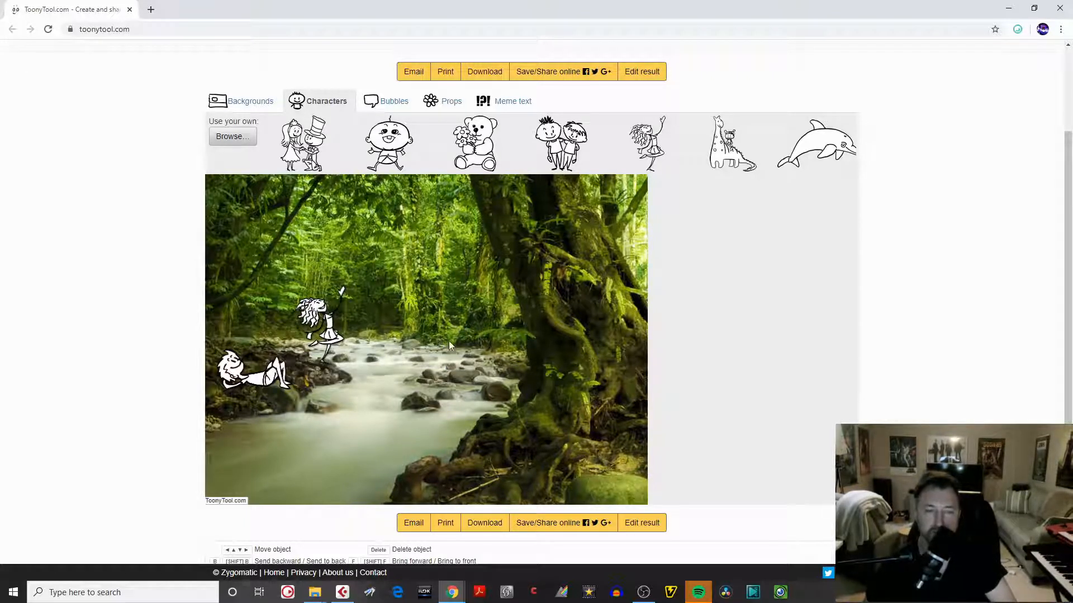
Add the two boys standing arm in arm, slightly enlarged, in the lower-right foreground beside the tree trunk
{"action": "left_click", "coordinate": [564, 148]}
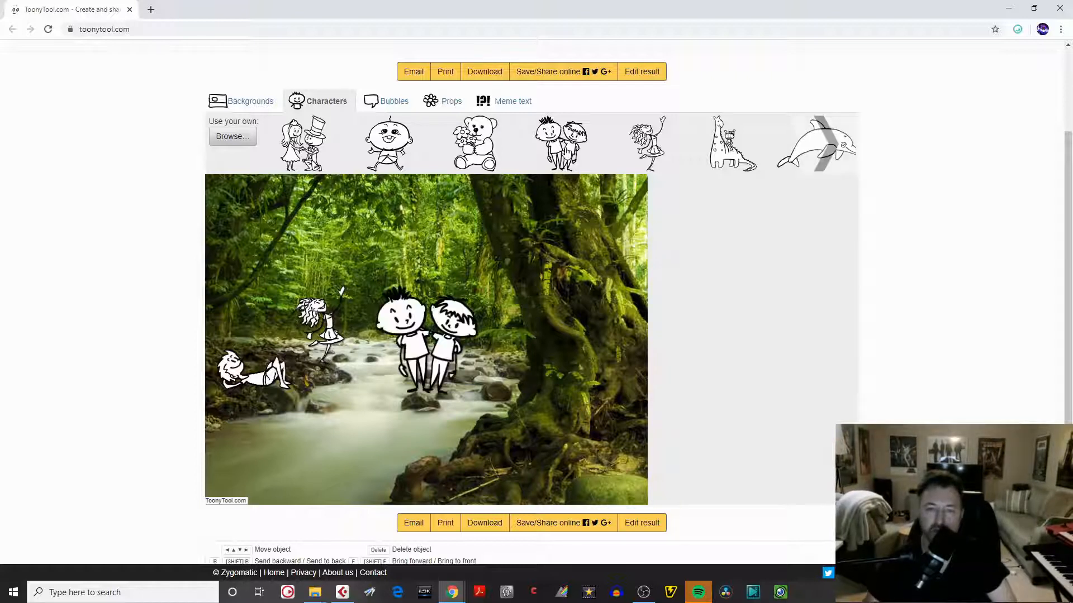
{"action": "left_click", "coordinate": [429, 337]}
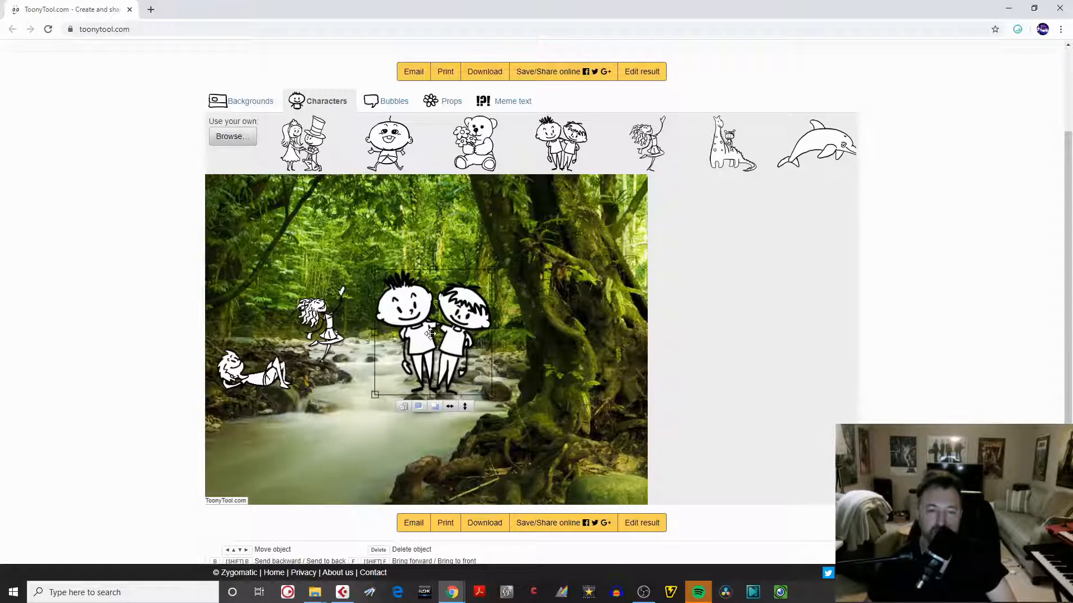
{"action": "left_click_drag", "start_coordinate": [430, 334], "coordinate": [603, 421]}
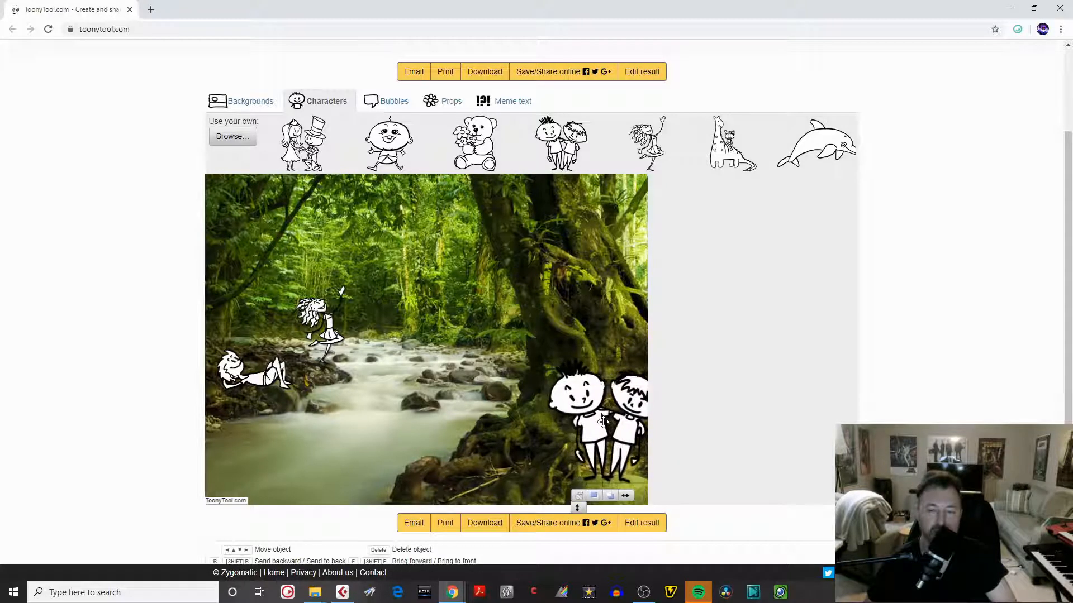
{"action": "left_click_drag", "start_coordinate": [547, 359], "coordinate": [545, 355]}
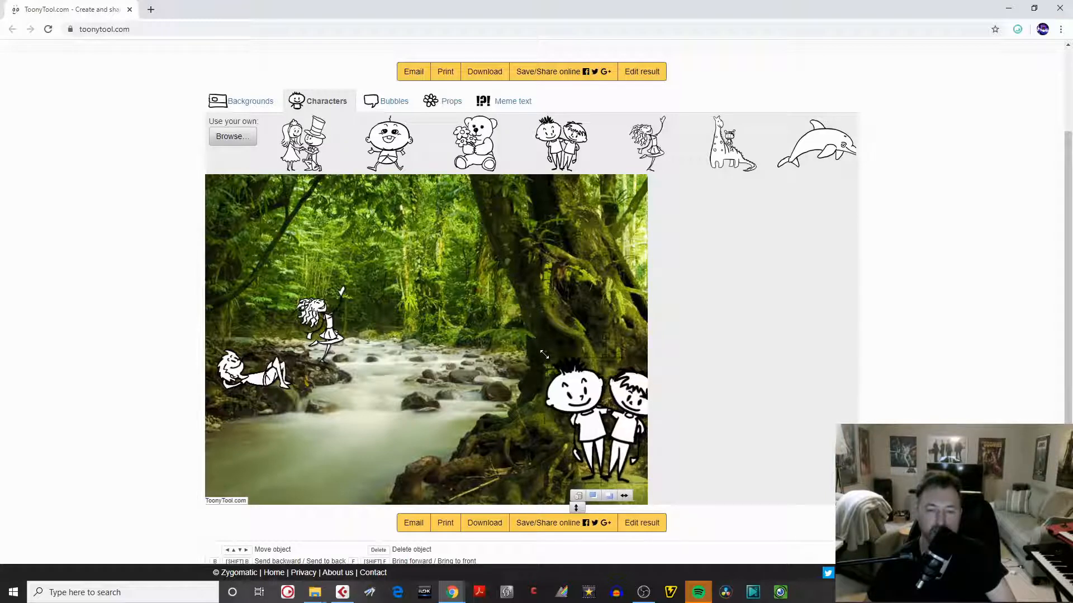
{"action": "left_click", "coordinate": [504, 404]}
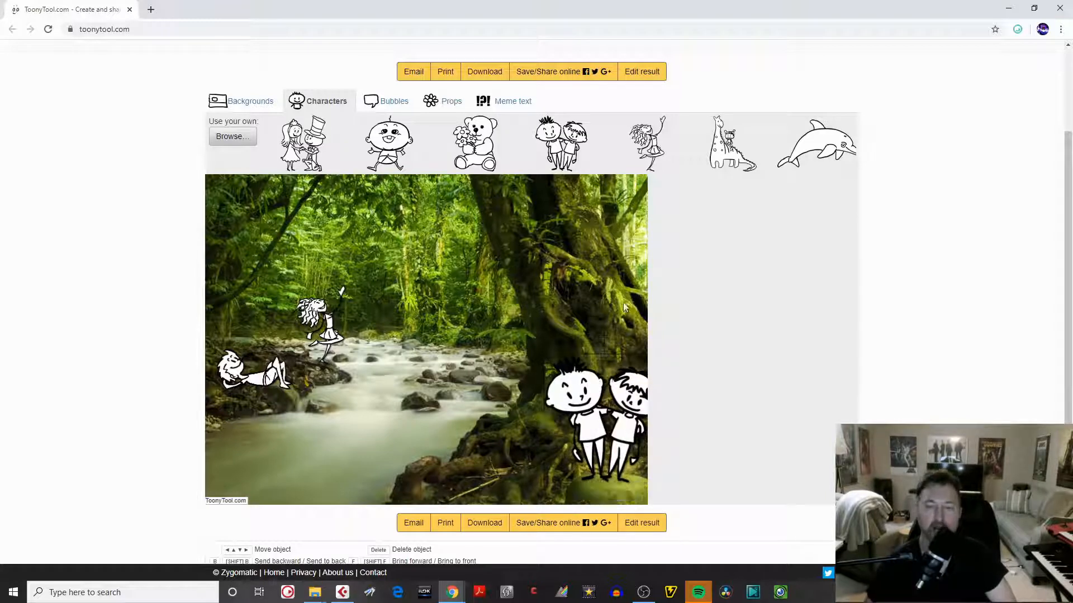
Add the character in the hammock and hang it between the upper-left branch and the big tree trunk
{"action": "mouse_move", "coordinate": [843, 171]}
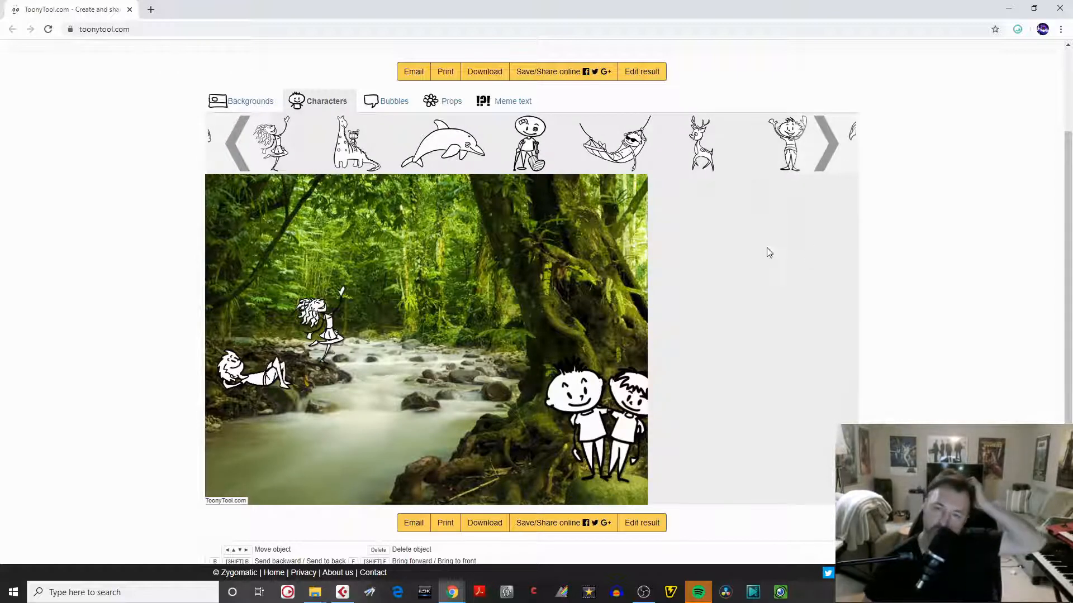
{"action": "left_click", "coordinate": [628, 162]}
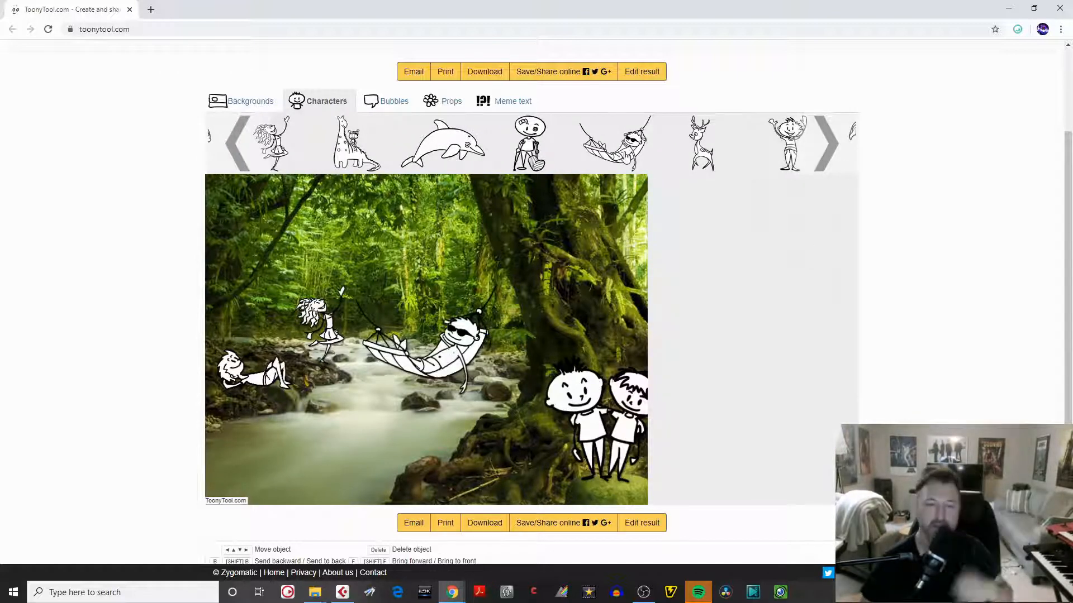
{"action": "left_click", "coordinate": [456, 349]}
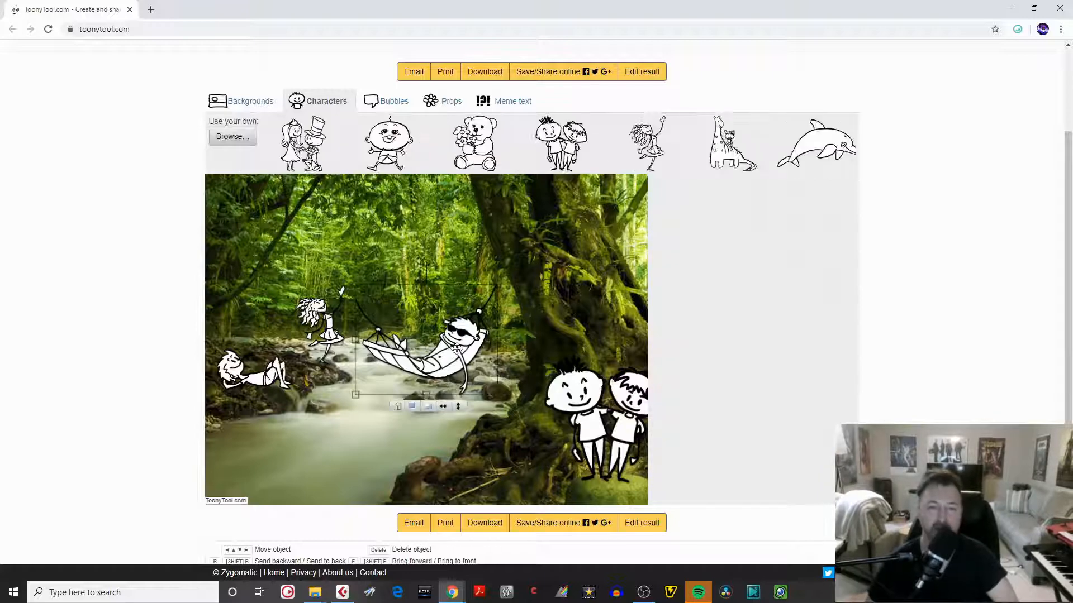
{"action": "left_click_drag", "start_coordinate": [456, 349], "coordinate": [428, 251]}
{"action": "left_click_drag", "start_coordinate": [466, 193], "coordinate": [475, 188]}
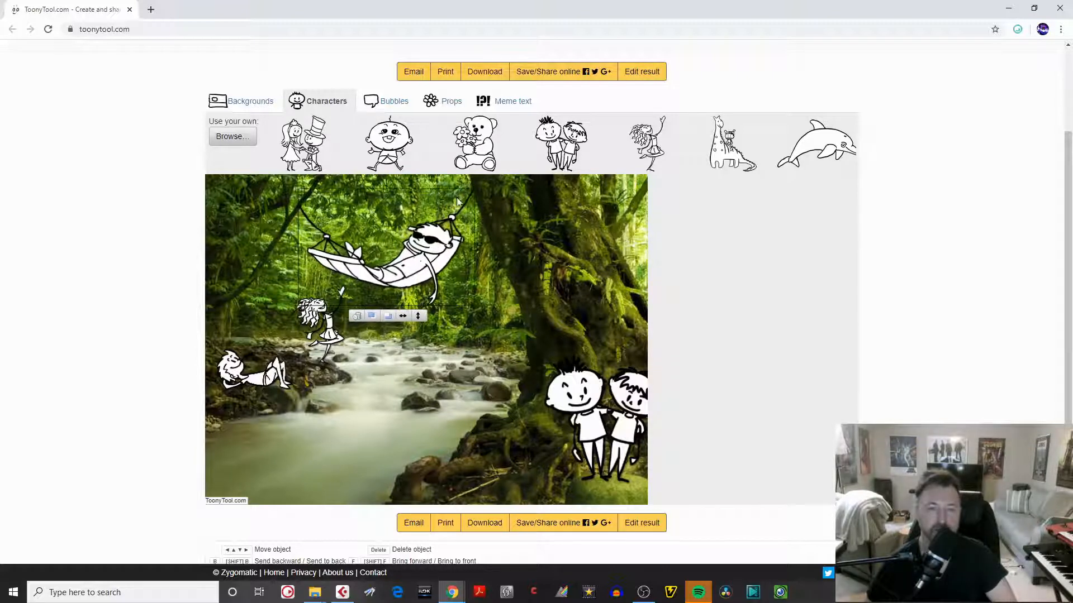
{"action": "left_click_drag", "start_coordinate": [424, 243], "coordinate": [429, 240]}
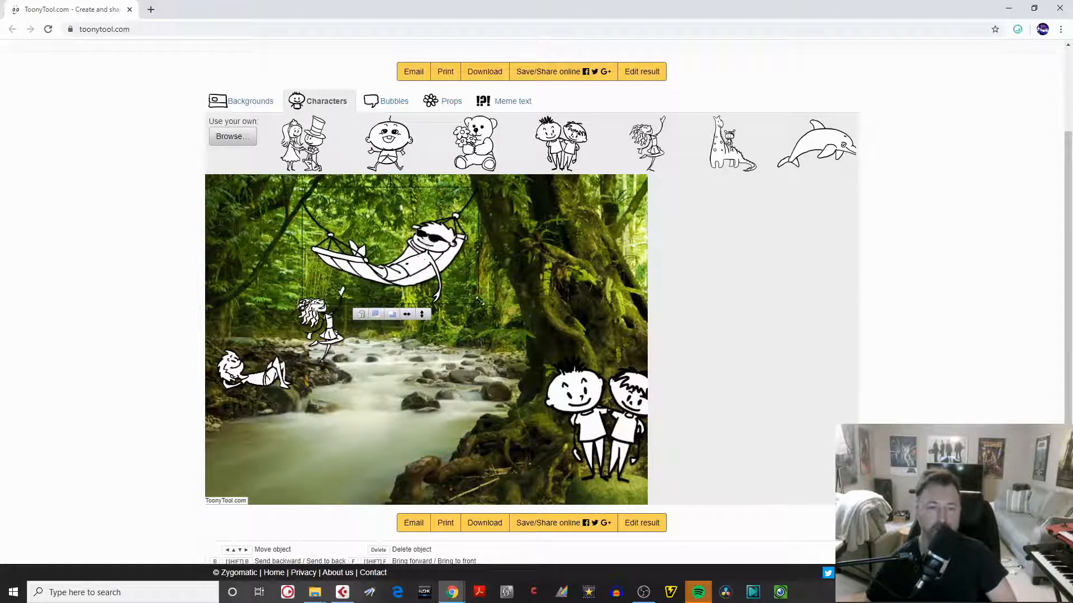
{"action": "left_click", "coordinate": [482, 342]}
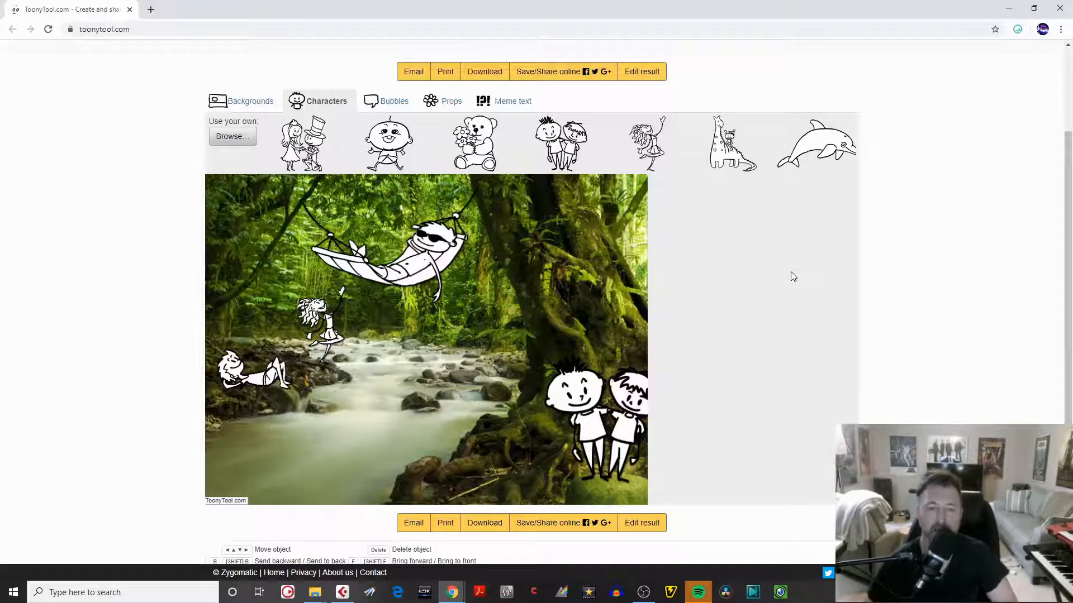
Add the boy with both arms raised, scaled down slightly, standing on the stream's right bank beside the big tree trunk
{"action": "mouse_move", "coordinate": [824, 137]}
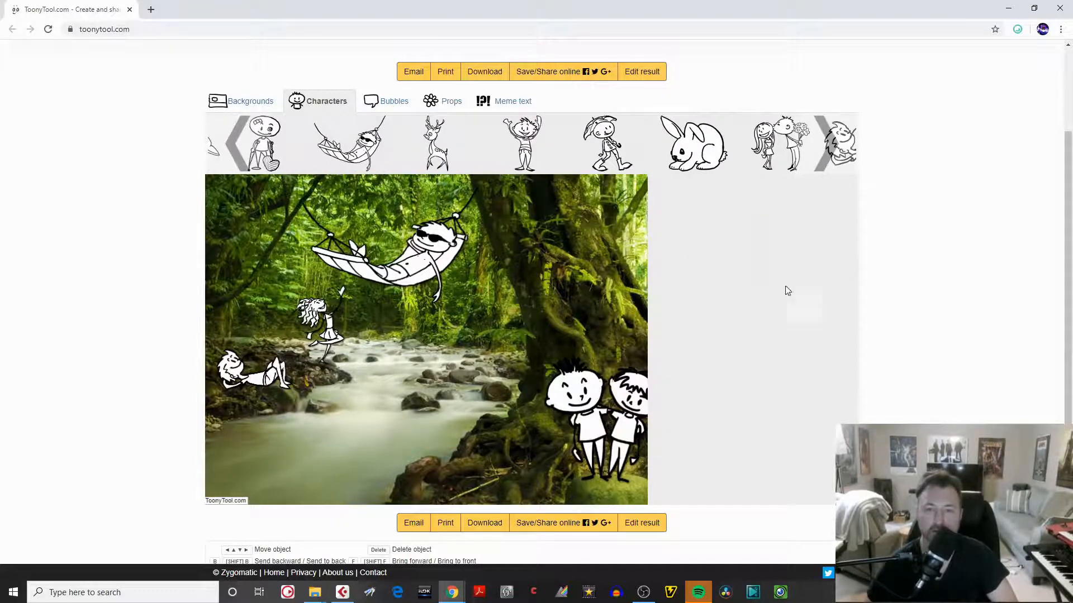
{"action": "left_click", "coordinate": [525, 145]}
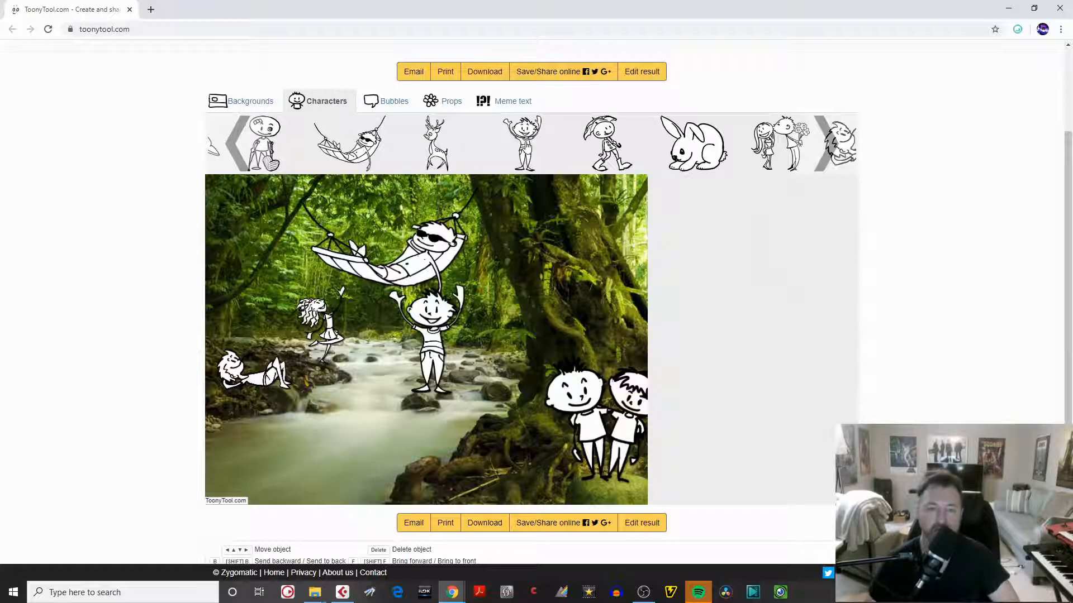
{"action": "left_click_drag", "start_coordinate": [426, 325], "coordinate": [511, 337]}
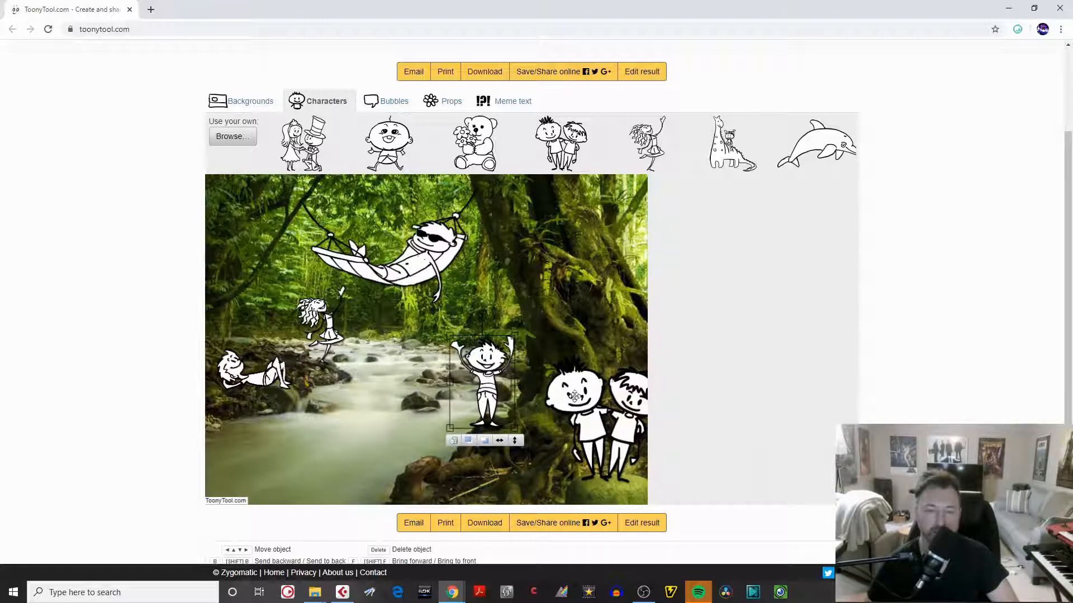
{"action": "left_click_drag", "start_coordinate": [485, 366], "coordinate": [496, 360]}
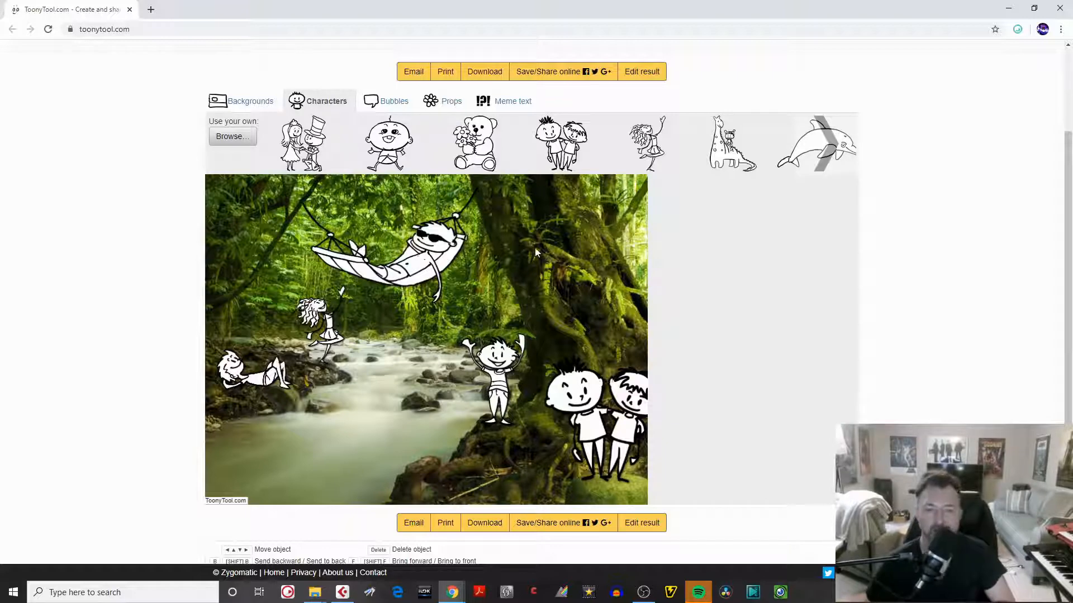
Add the monkey hanging from a vine, scaled down and hung from the branches in the scene's upper-left corner
{"action": "left_click", "coordinate": [827, 155]}
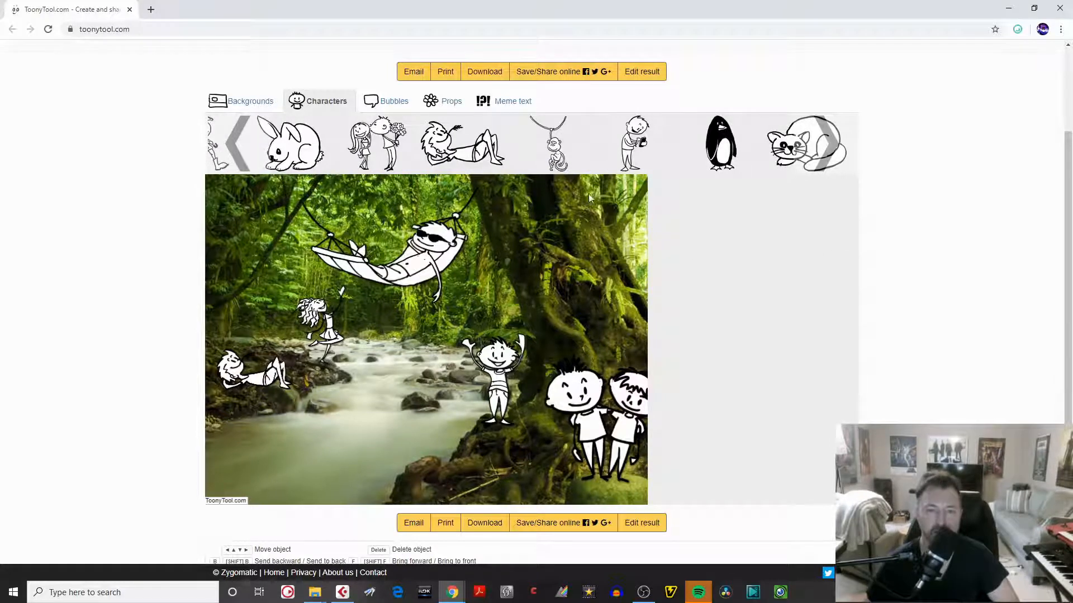
{"action": "left_click", "coordinate": [550, 151]}
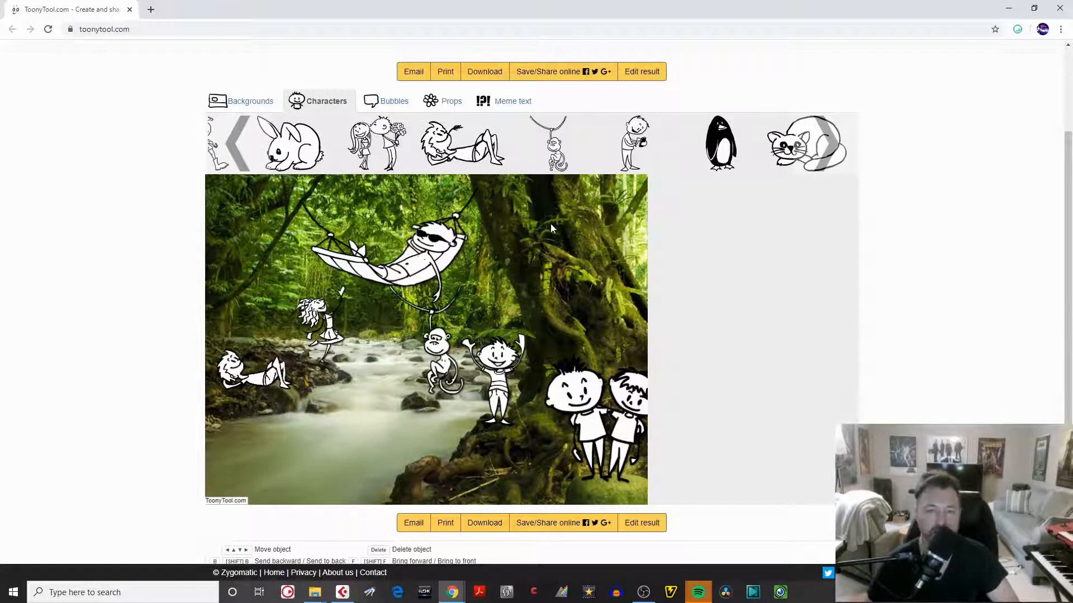
{"action": "left_click_drag", "start_coordinate": [435, 352], "coordinate": [258, 246]}
{"action": "left_click_drag", "start_coordinate": [279, 283], "coordinate": [261, 252]}
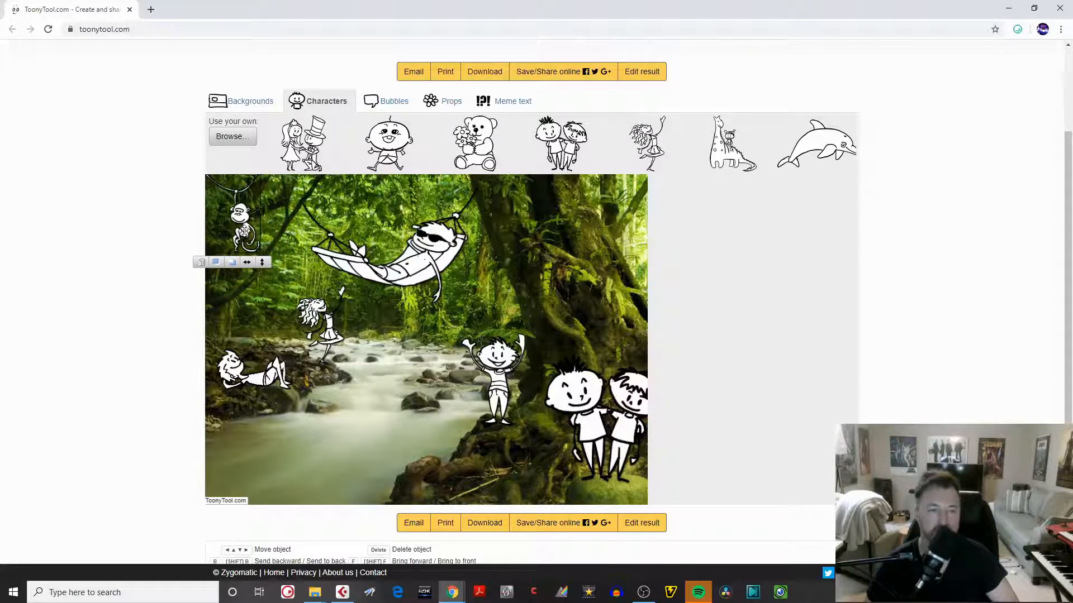
{"action": "left_click_drag", "start_coordinate": [245, 231], "coordinate": [247, 231]}
{"action": "left_click", "coordinate": [589, 307]}
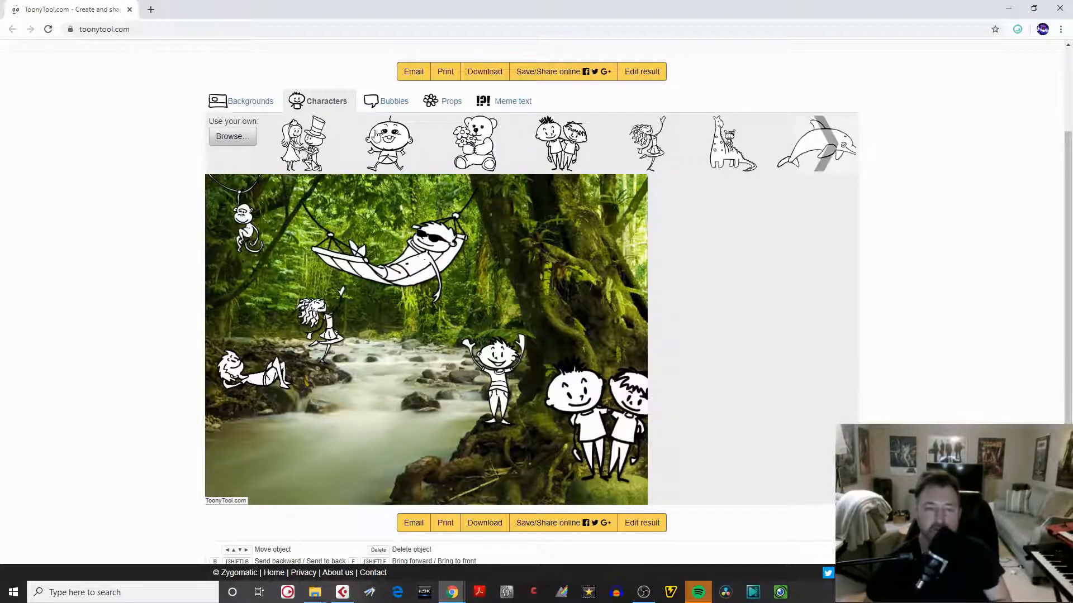
Add a thought bubble with a lower-left tail, slightly enlarged, beside the head of the character in the hammock
{"action": "left_click", "coordinate": [391, 106]}
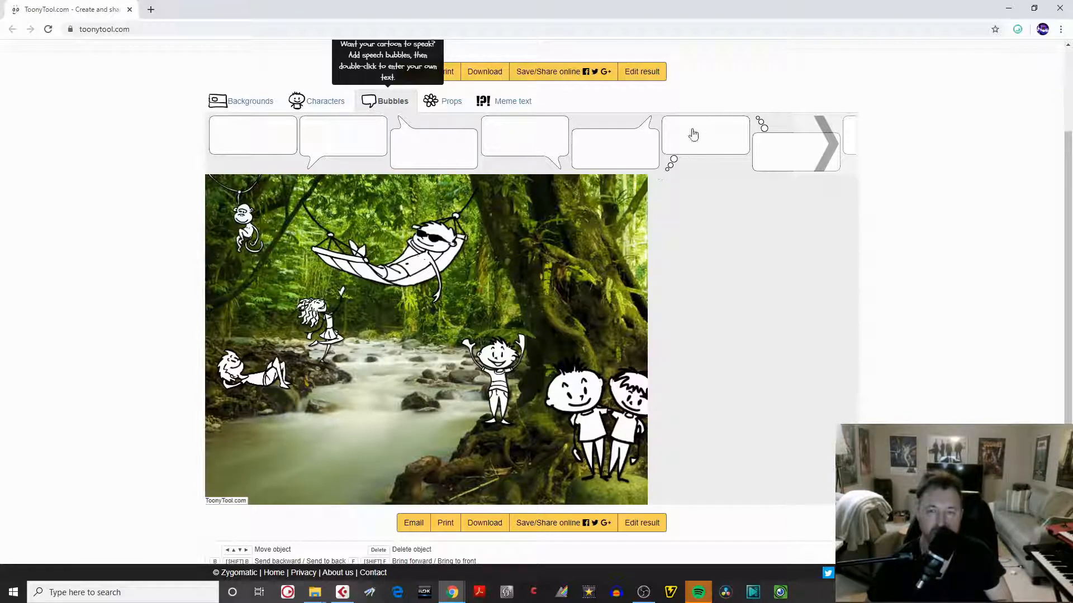
{"action": "left_click", "coordinate": [696, 142]}
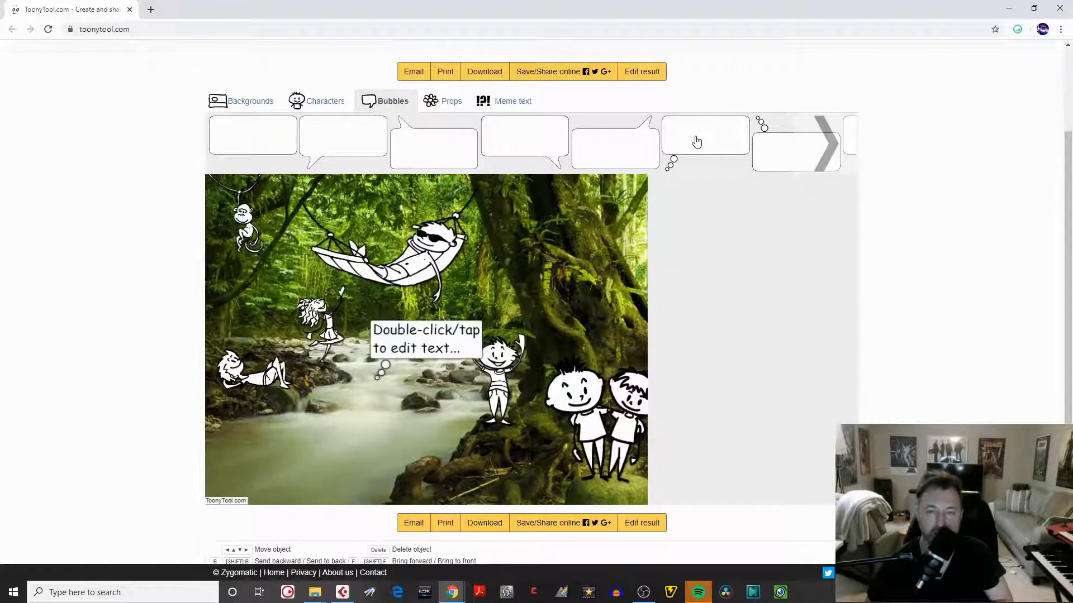
{"action": "left_click_drag", "start_coordinate": [410, 330], "coordinate": [503, 243]}
{"action": "mouse_move", "coordinate": [582, 230]}
{"action": "left_mouse_down"}
{"action": "mouse_move", "coordinate": [615, 217]}
{"action": "mouse_move", "coordinate": [571, 243]}
{"action": "mouse_move", "coordinate": [592, 227]}
{"action": "left_mouse_up"}
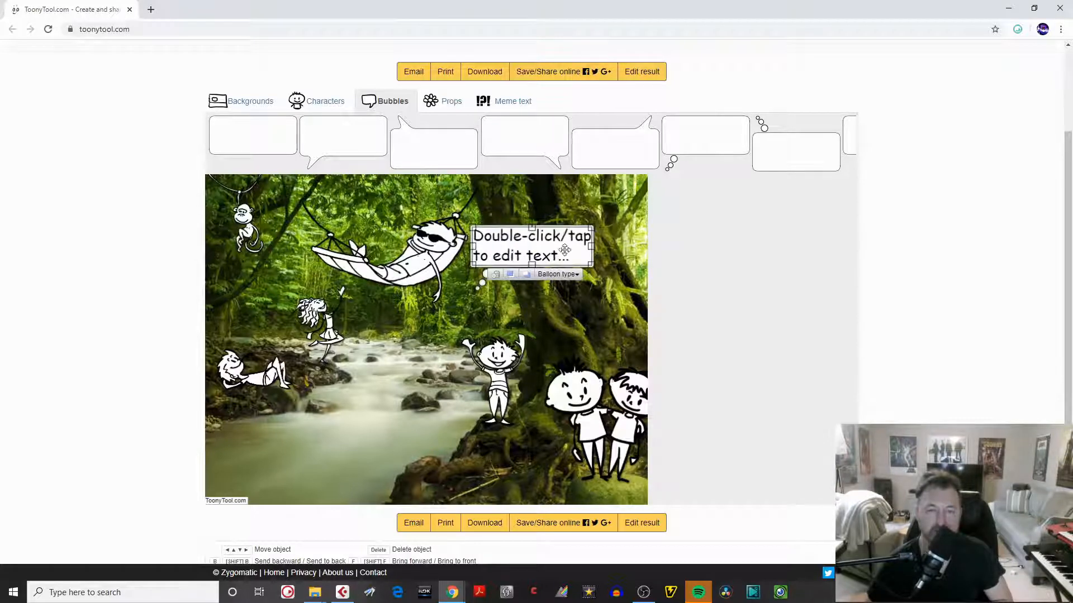
Replace the thought bubble's placeholder text with "Ahhh, this is the life..."
{"action": "double_click", "coordinate": [535, 246]}
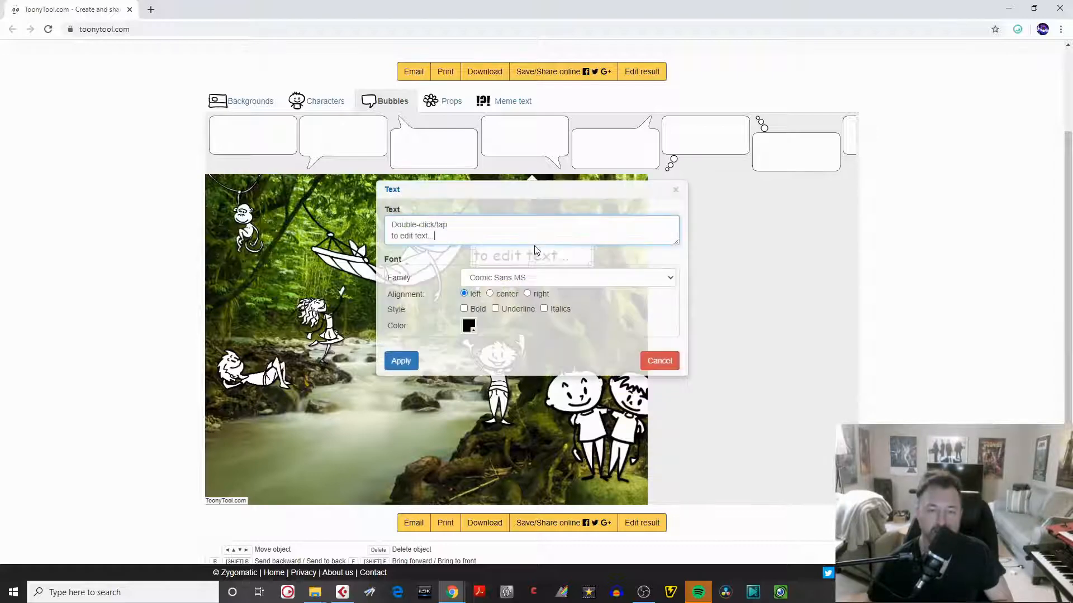
{"action": "left_click_drag", "start_coordinate": [455, 236], "coordinate": [388, 228]}
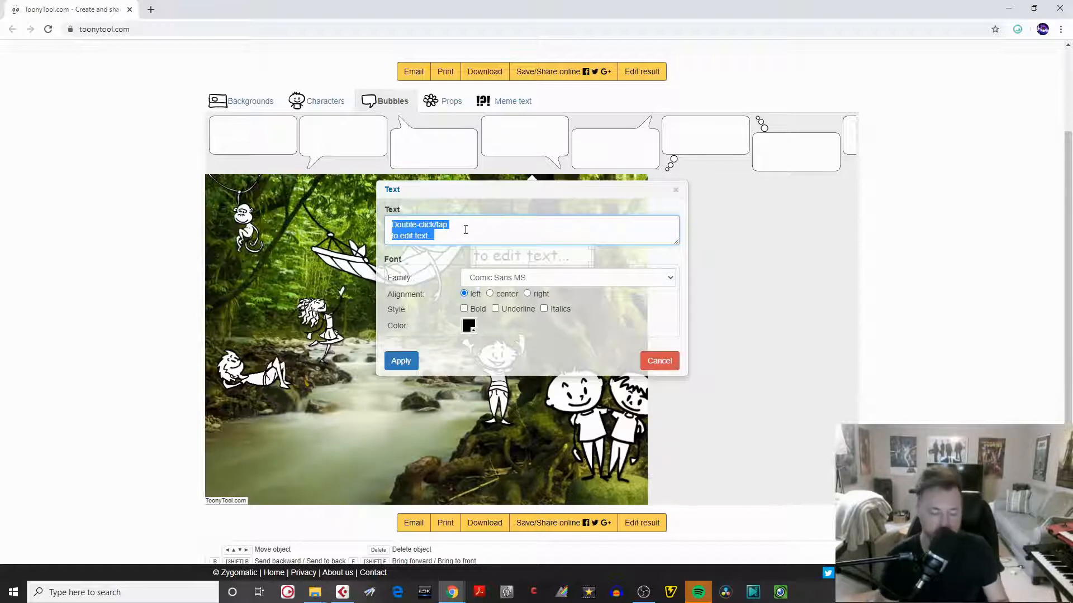
{"action": "type", "text": "Ahhh"}
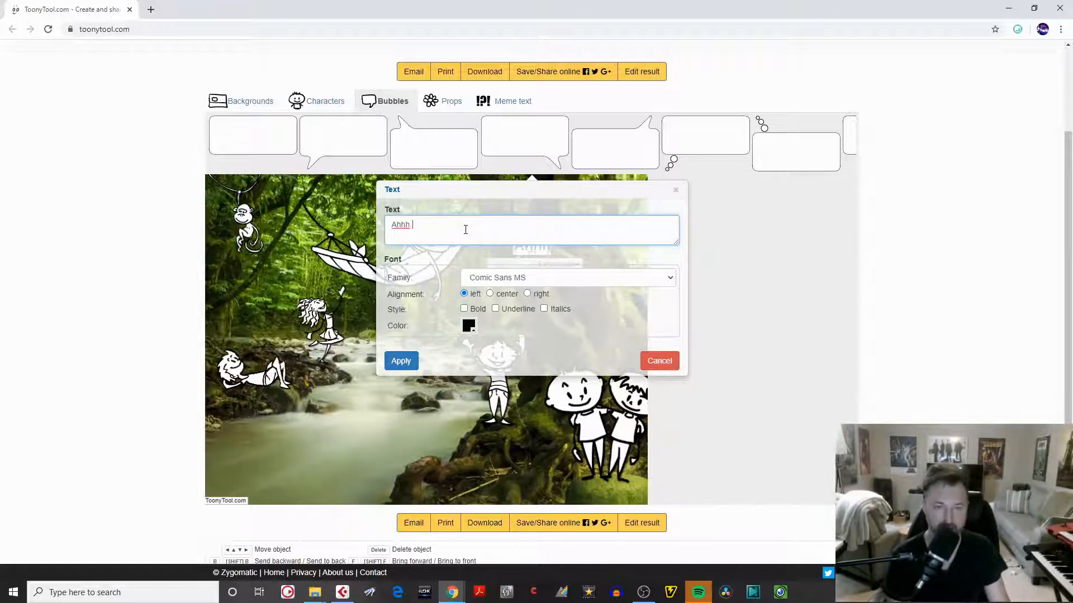
{"action": "type", "text": ", this is"}
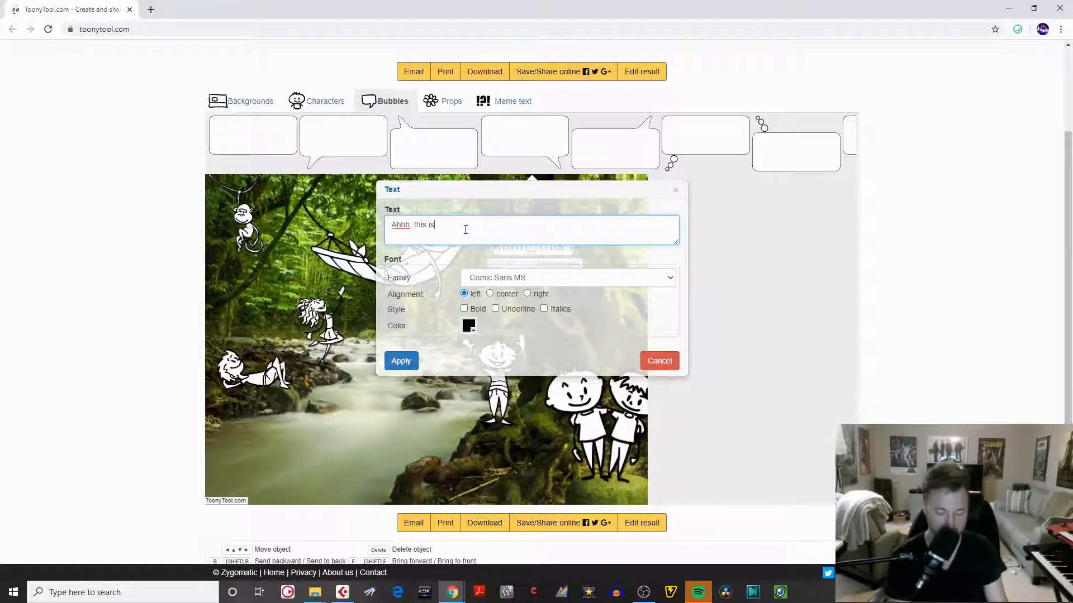
{"action": "type", "text": " the life."}
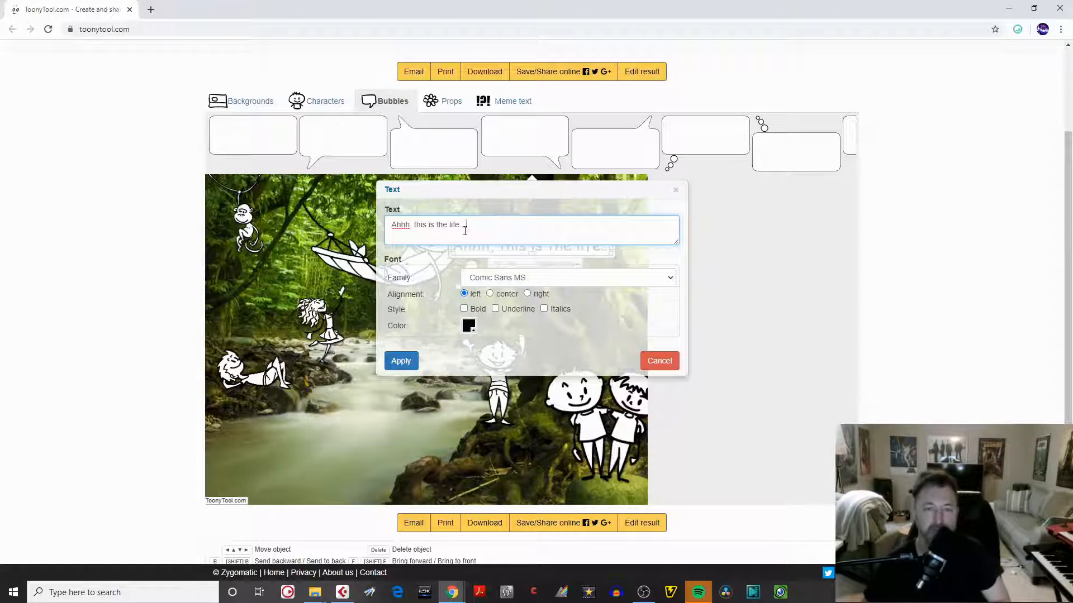
Format the thought bubble's text in Comic Sans MS with center alignment and blue color
{"action": "left_click", "coordinate": [669, 279]}
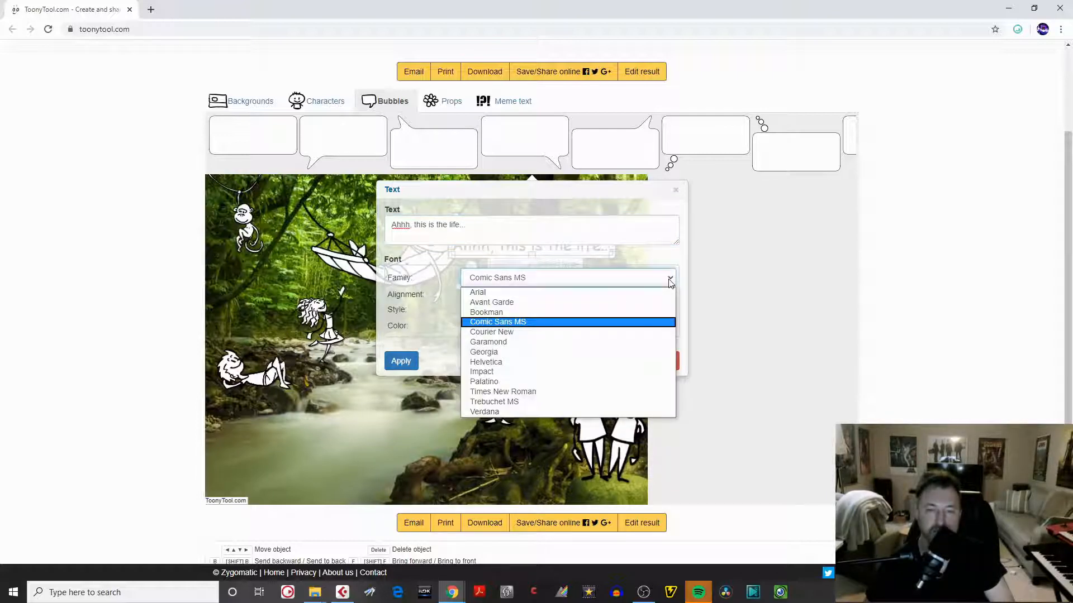
{"action": "left_click", "coordinate": [538, 321]}
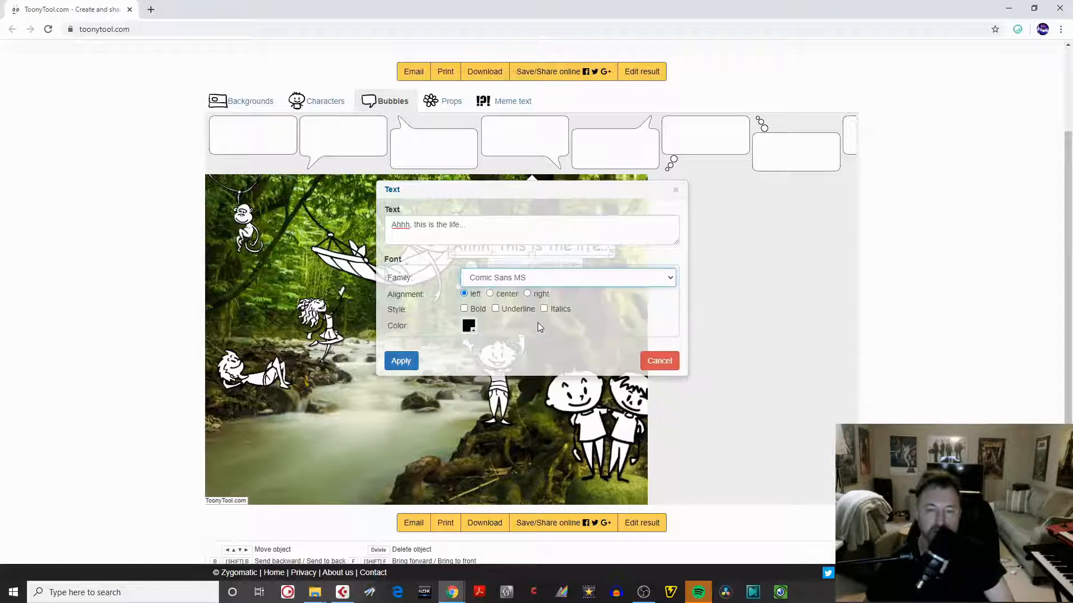
{"action": "left_click", "coordinate": [489, 293]}
{"action": "left_click", "coordinate": [463, 331]}
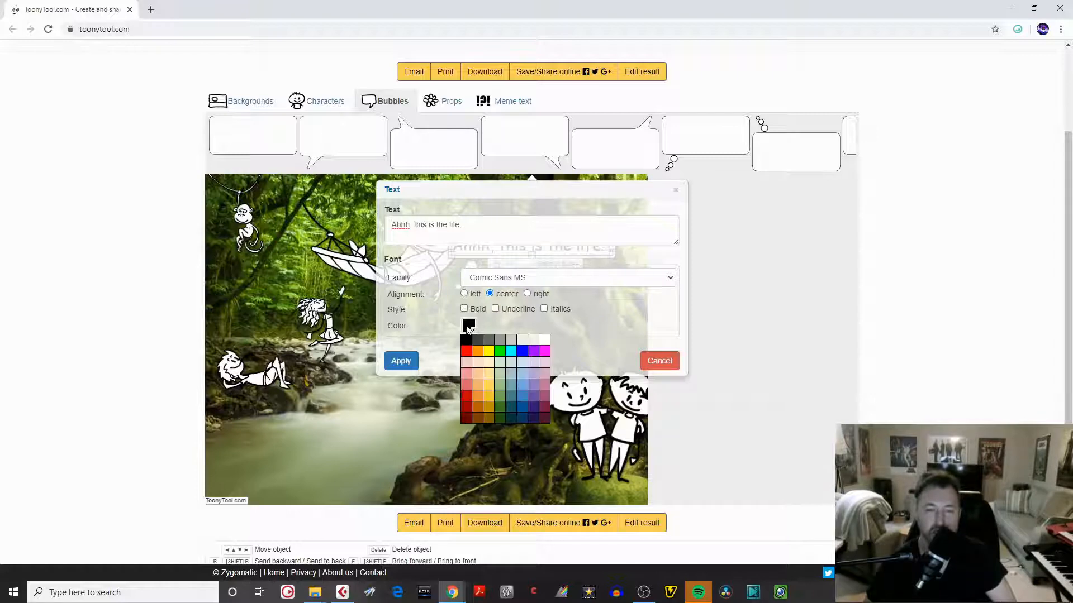
{"action": "left_click", "coordinate": [524, 350]}
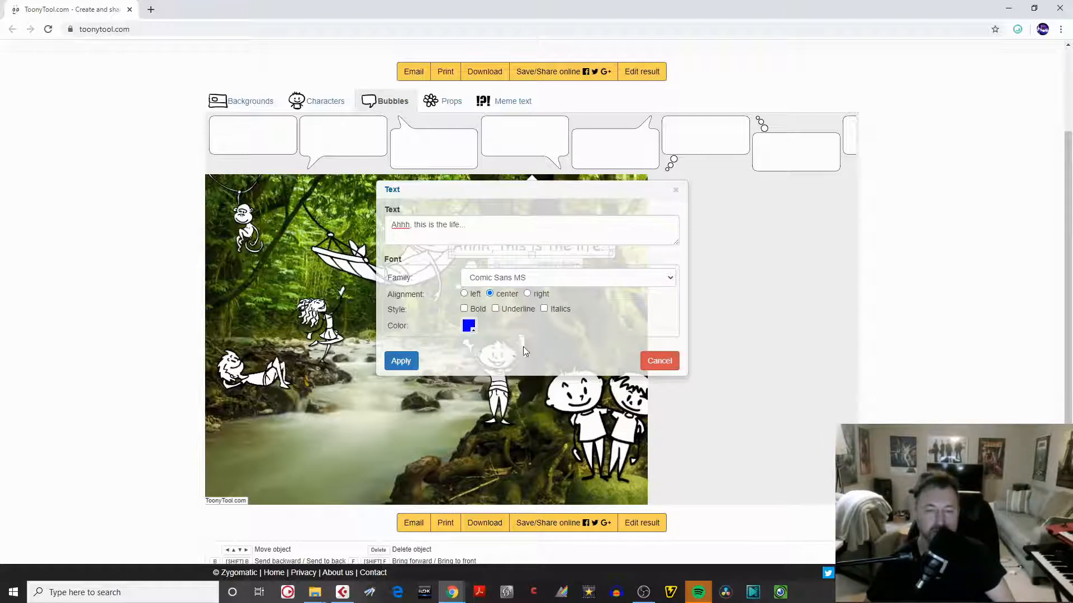
{"action": "left_click", "coordinate": [400, 361]}
Move the thought bubble up to the scene's top edge above the hammock character's head and shrink it slightly
{"action": "left_click_drag", "start_coordinate": [490, 245], "coordinate": [495, 182]}
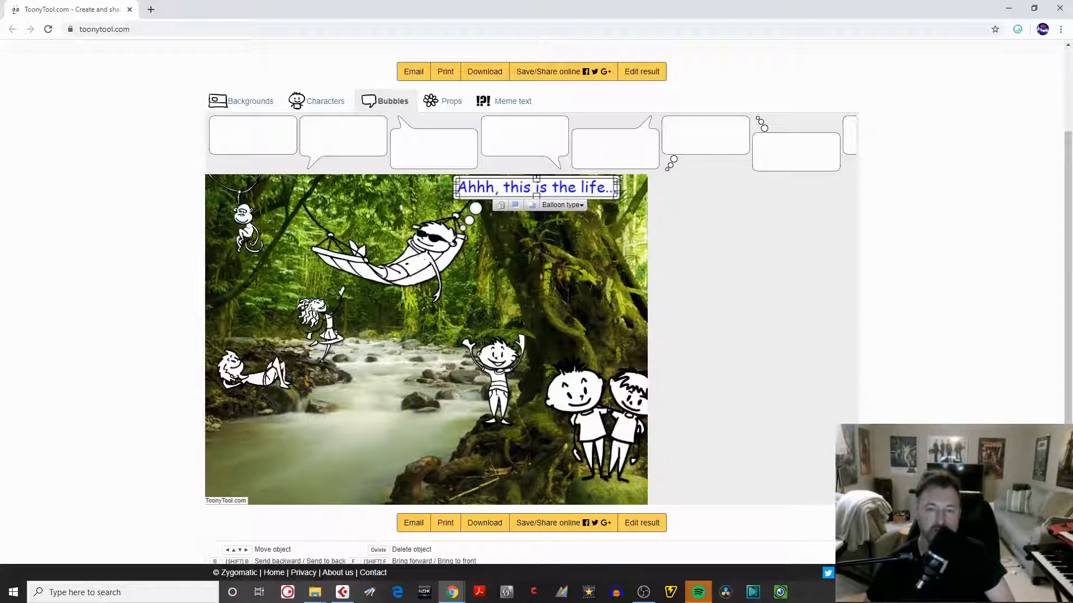
{"action": "mouse_move", "coordinate": [619, 180]}
{"action": "left_mouse_down"}
{"action": "mouse_move", "coordinate": [584, 186]}
{"action": "mouse_move", "coordinate": [607, 192]}
{"action": "left_mouse_up"}
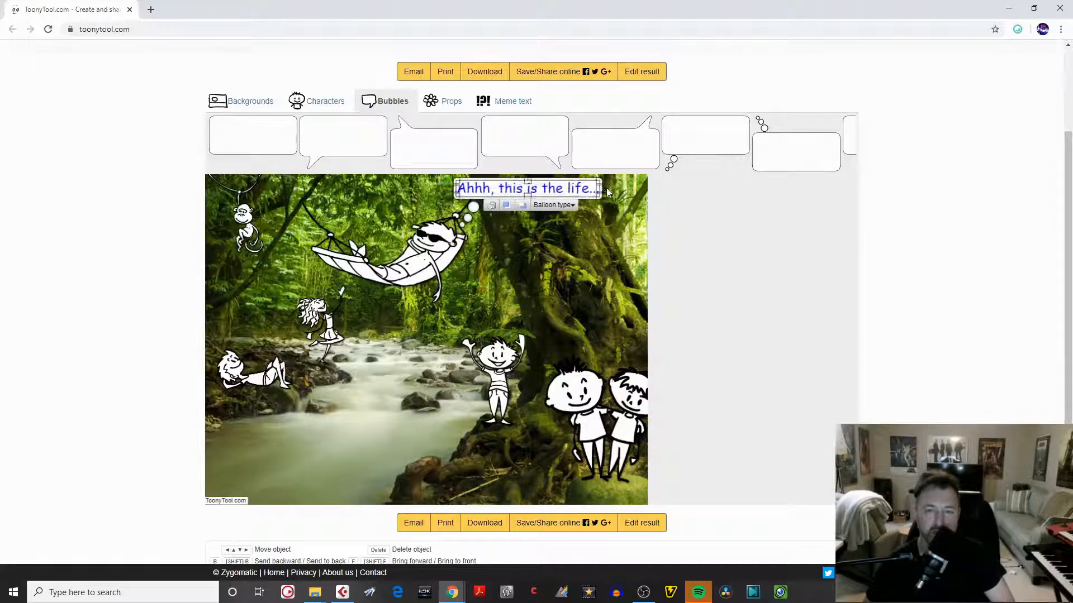
{"action": "left_click", "coordinate": [541, 239]}
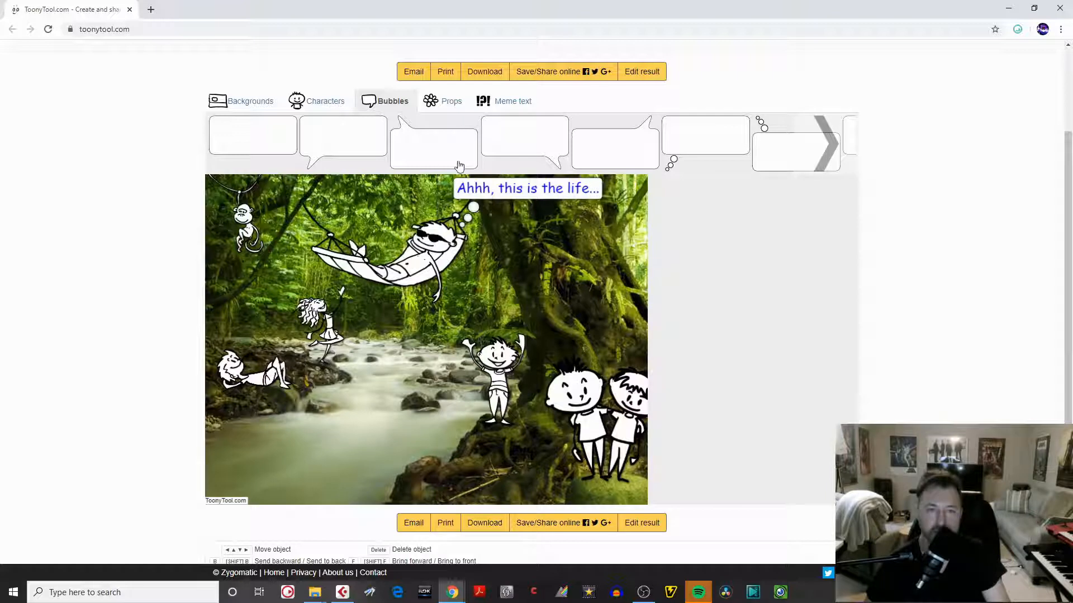
{"action": "left_click", "coordinate": [825, 144]}
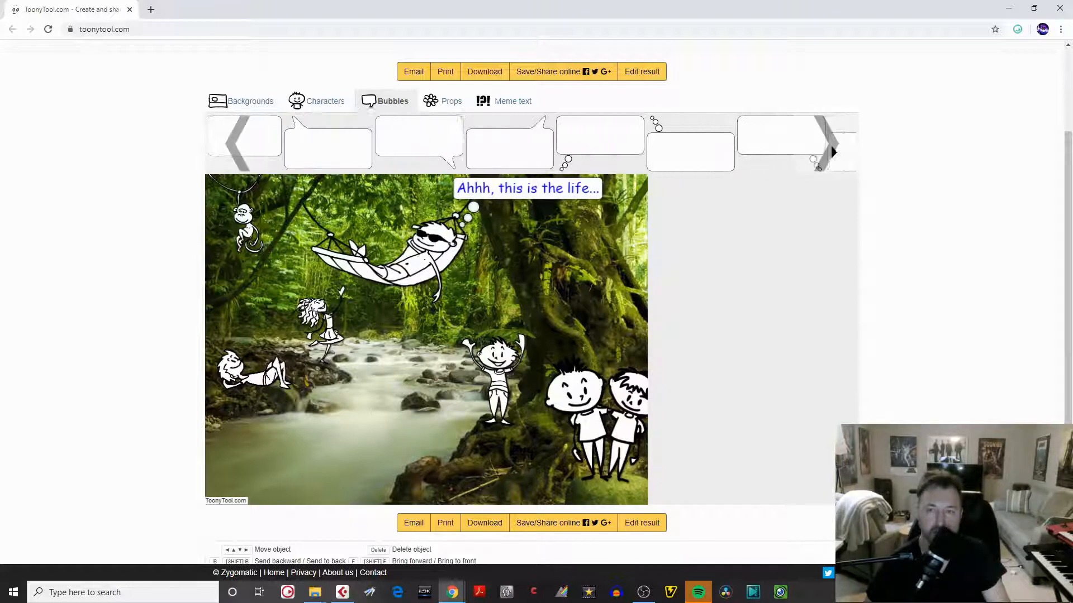
{"action": "left_click", "coordinate": [239, 146]}
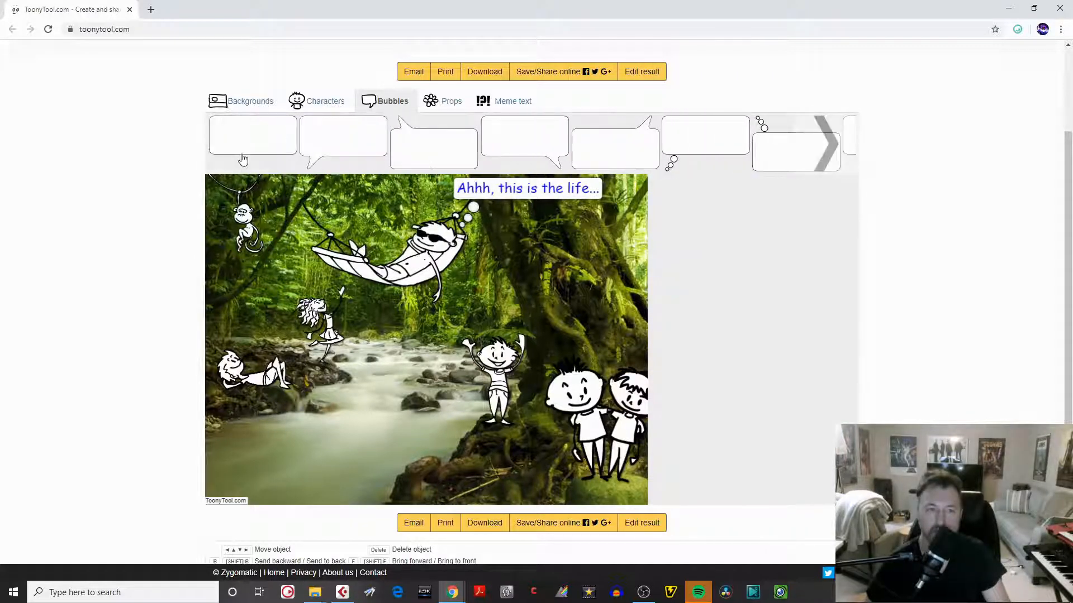
{"action": "left_click", "coordinate": [331, 156]}
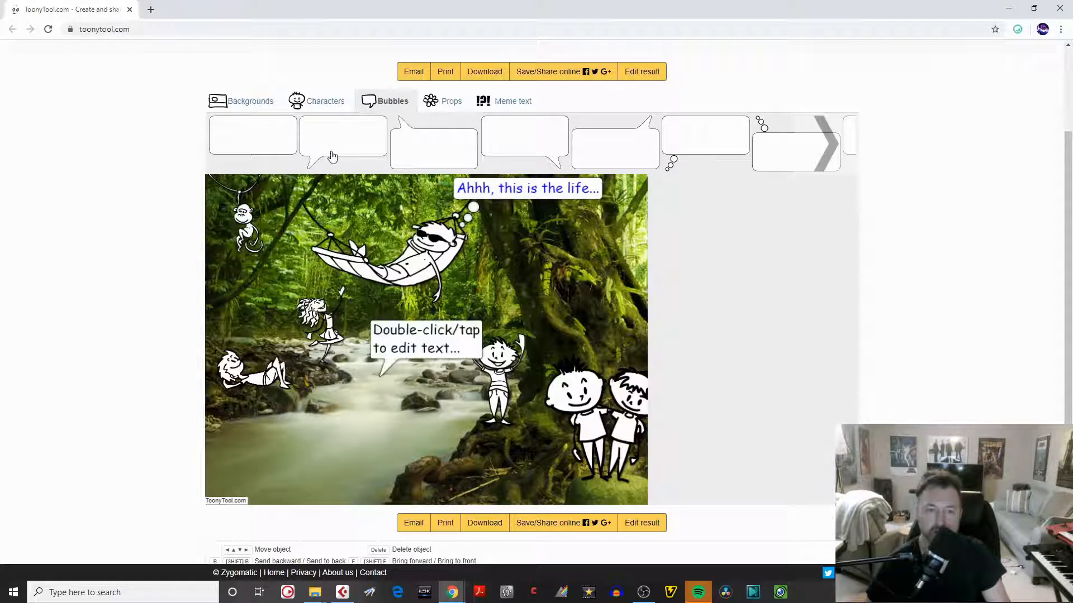
{"action": "left_click_drag", "start_coordinate": [393, 338], "coordinate": [335, 330]}
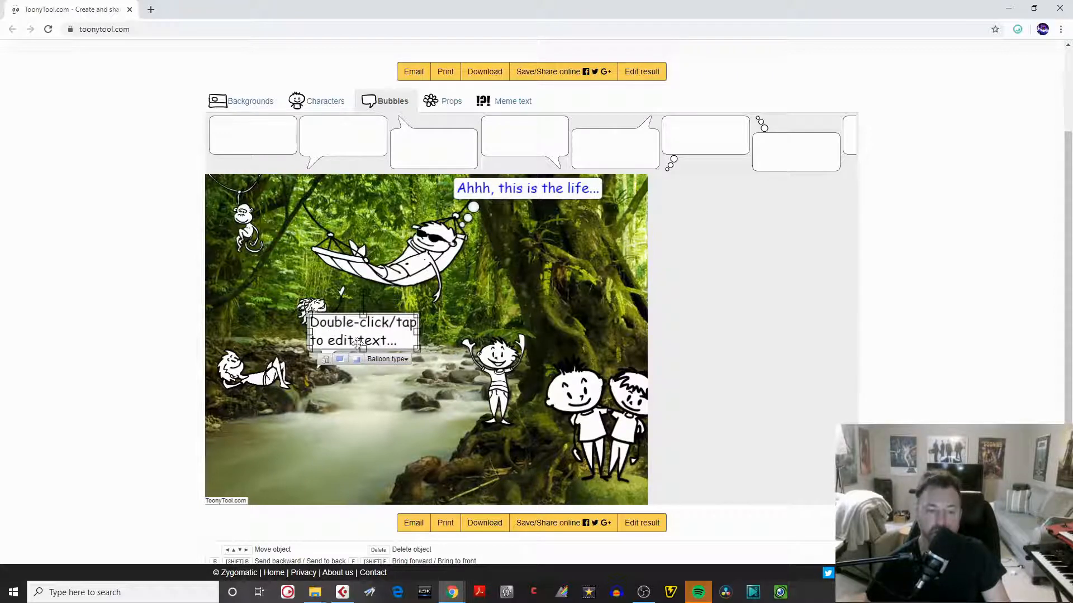
{"action": "left_click", "coordinate": [326, 362]}
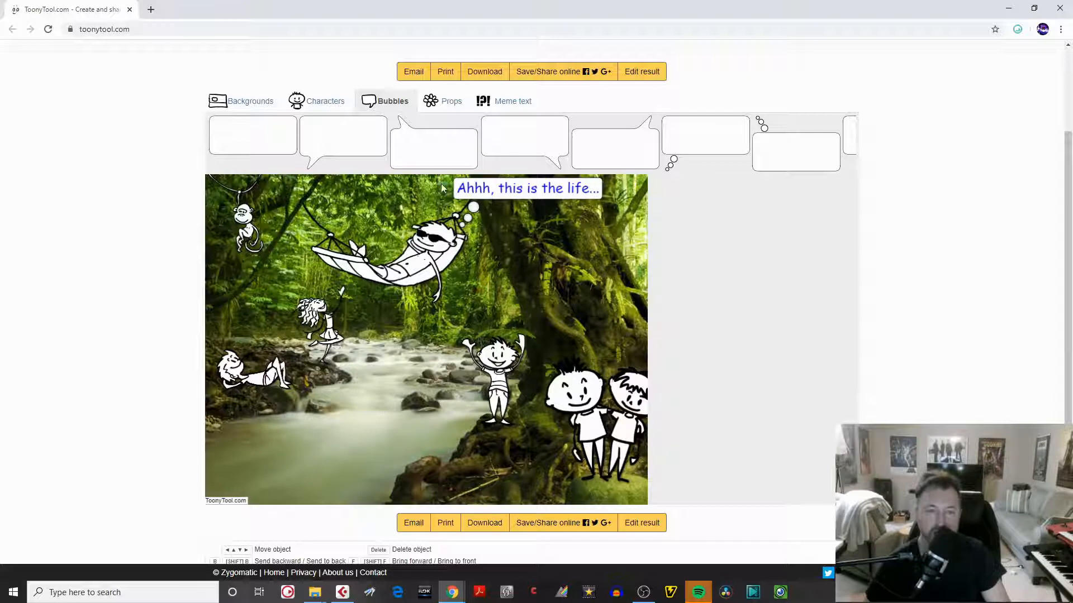
Add a speech bubble with a lower-right tail above the cheering boy and replace its placeholder text with "Hooray!"
{"action": "left_click", "coordinate": [521, 143]}
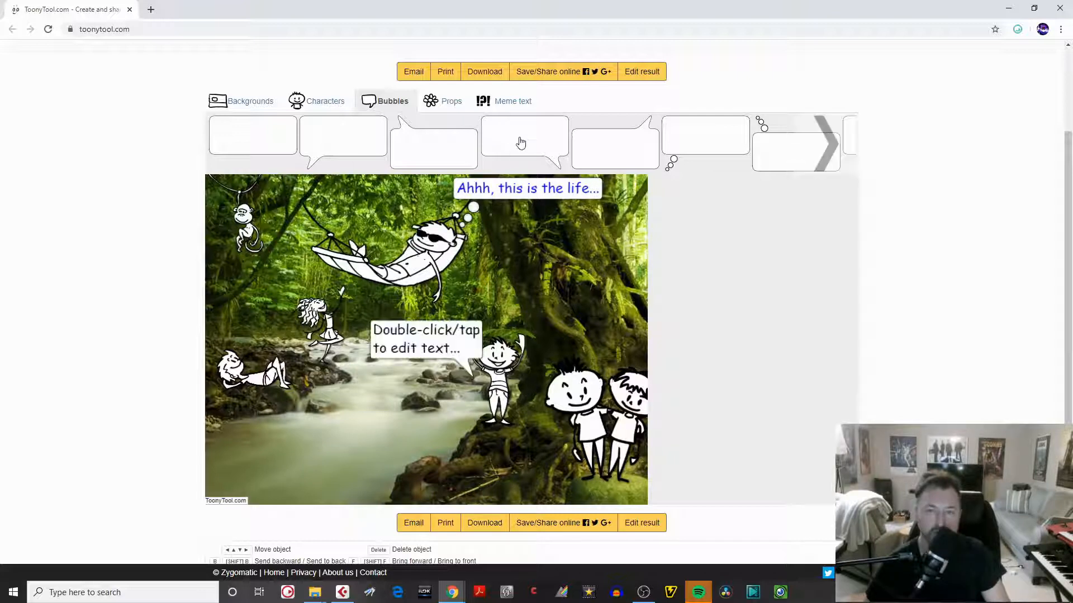
{"action": "left_click_drag", "start_coordinate": [431, 332], "coordinate": [447, 295]}
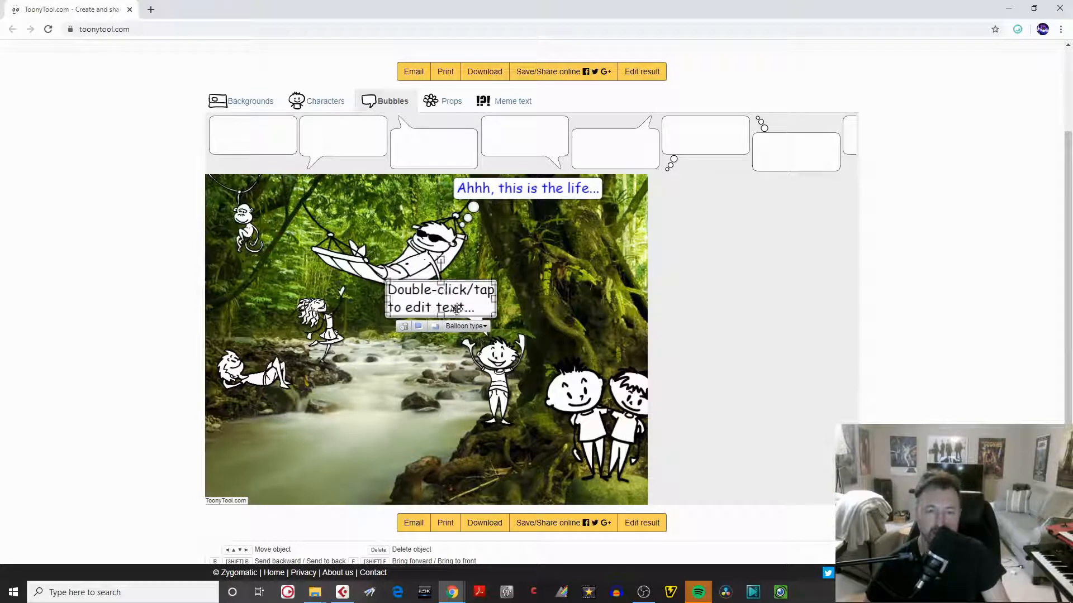
{"action": "double_click", "coordinate": [457, 309]}
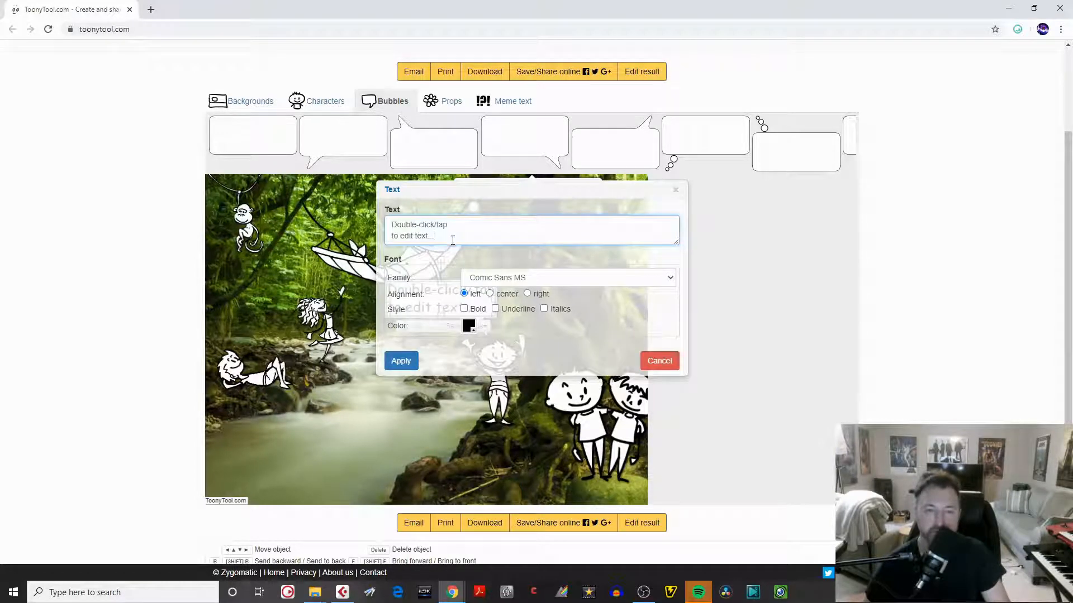
{"action": "left_click_drag", "start_coordinate": [453, 240], "coordinate": [351, 216]}
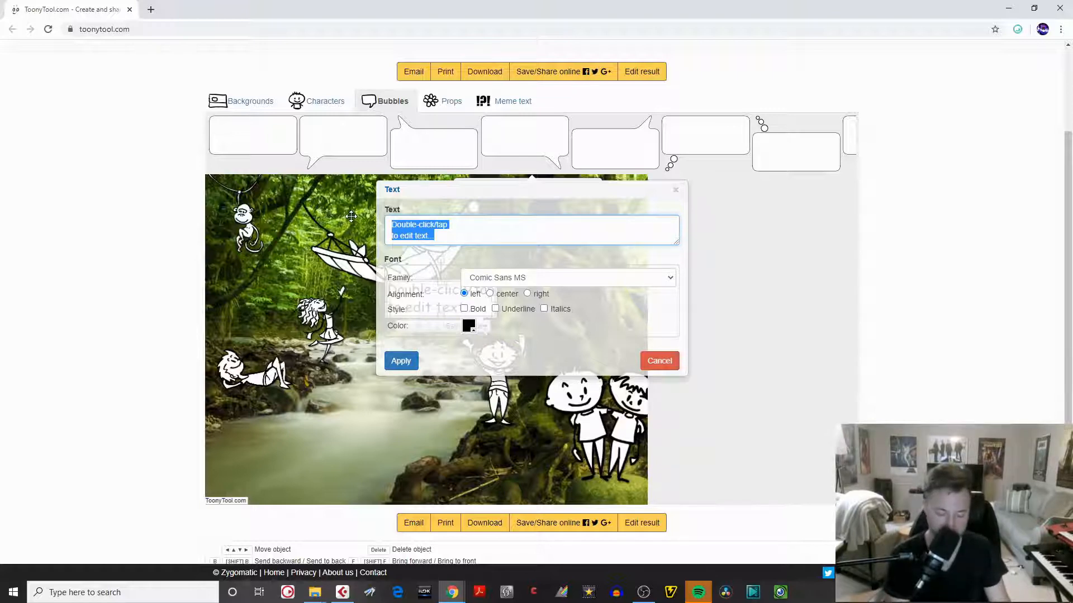
{"action": "type", "text": "Hooray"}
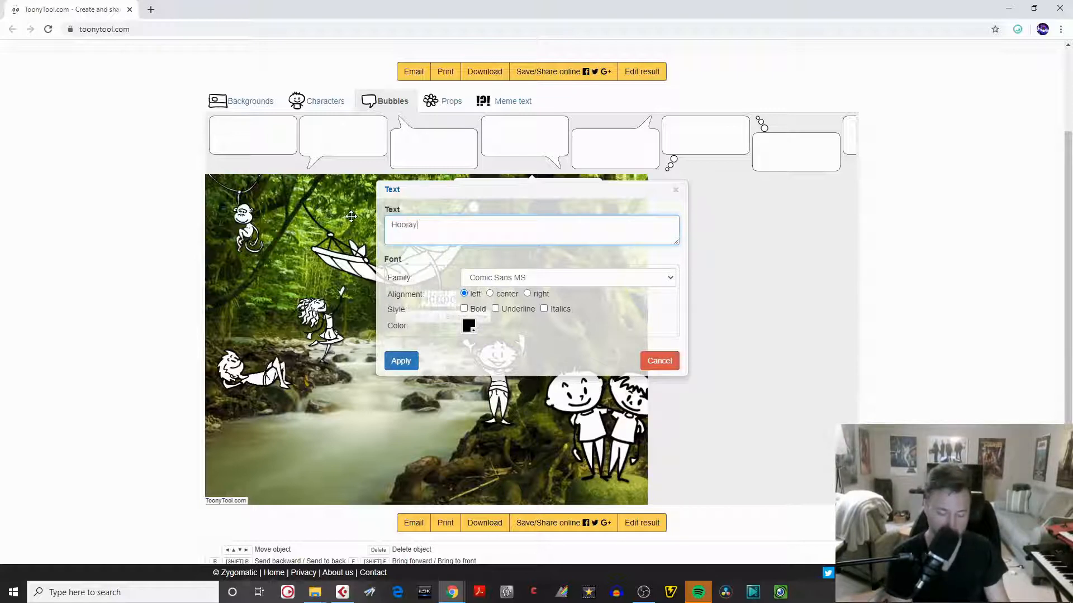
{"action": "type", "text": "!"}
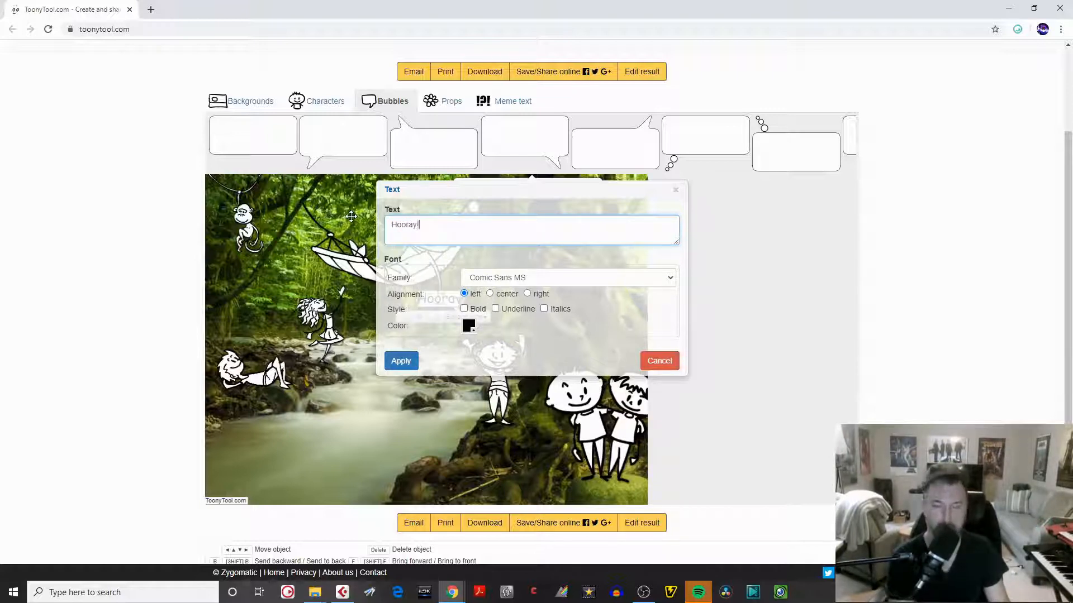
Center the "Hooray!" text, color it red, and move the bubble down close to the cheering boy's head
{"action": "left_click", "coordinate": [492, 295]}
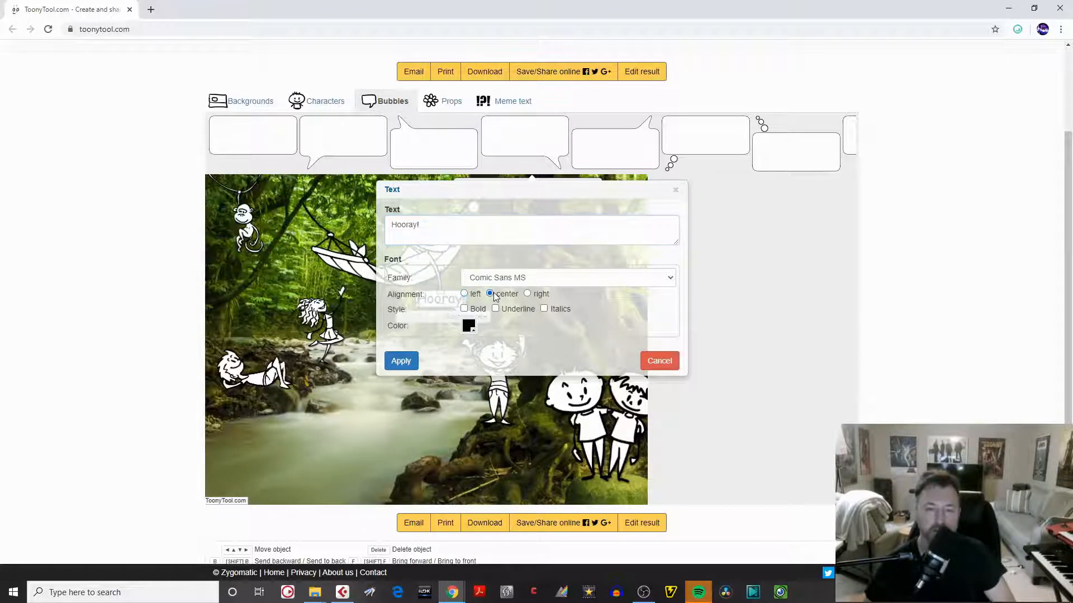
{"action": "left_click", "coordinate": [469, 327]}
{"action": "left_click", "coordinate": [466, 398]}
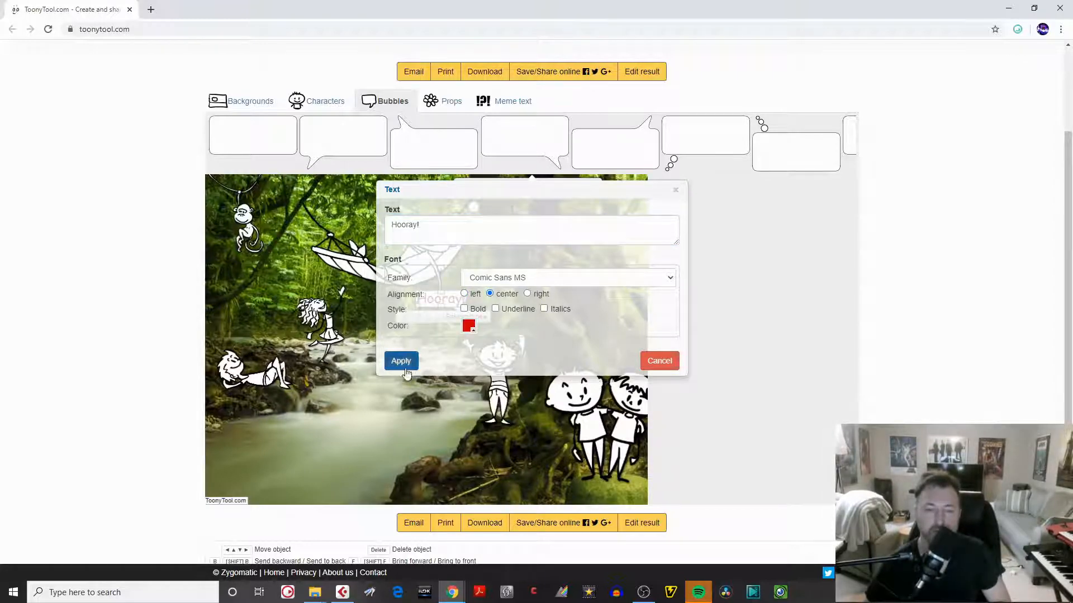
{"action": "left_click", "coordinate": [401, 361]}
{"action": "mouse_move", "coordinate": [443, 303]}
{"action": "left_mouse_down"}
{"action": "mouse_move", "coordinate": [432, 303]}
{"action": "mouse_move", "coordinate": [474, 305]}
{"action": "mouse_move", "coordinate": [516, 287]}
{"action": "mouse_move", "coordinate": [457, 318]}
{"action": "left_mouse_up"}
{"action": "left_click", "coordinate": [598, 303]}
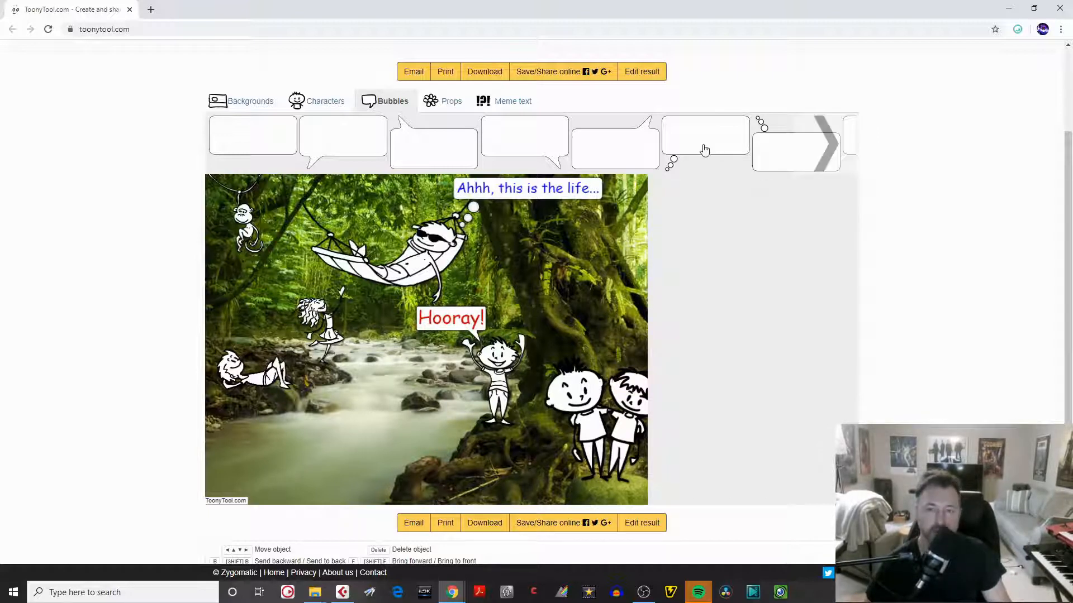
Add a thought bubble with a lower-left tail above the character lying on the riverbank
{"action": "left_click", "coordinate": [816, 150]}
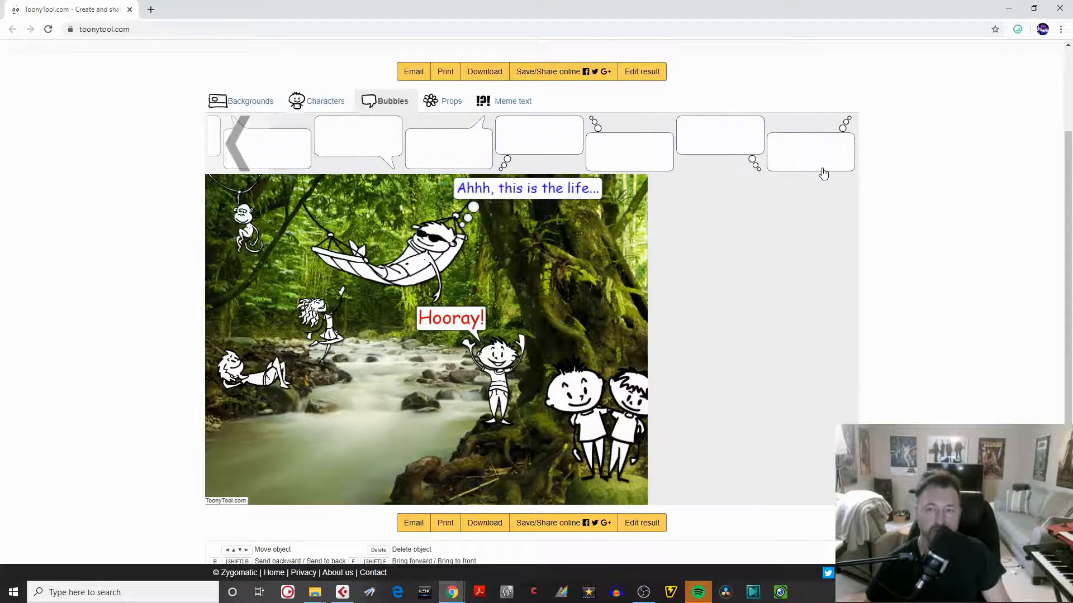
{"action": "left_click", "coordinate": [524, 148]}
{"action": "left_click_drag", "start_coordinate": [410, 332], "coordinate": [253, 310]}
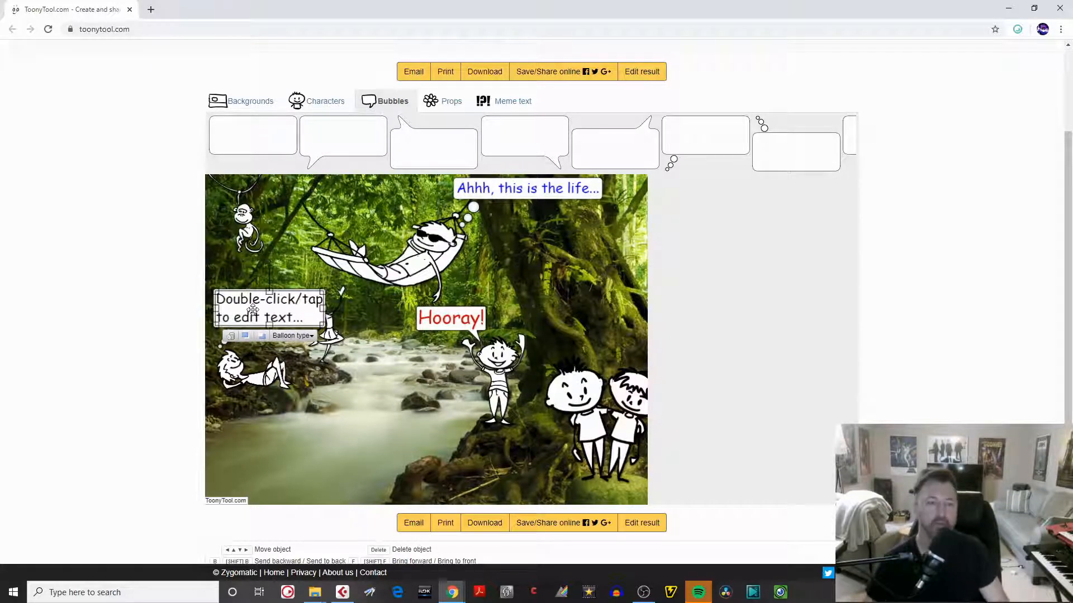
Replace the placeholder text in the lying character's thought bubble with "I see a bunny."
{"action": "double_click", "coordinate": [292, 318]}
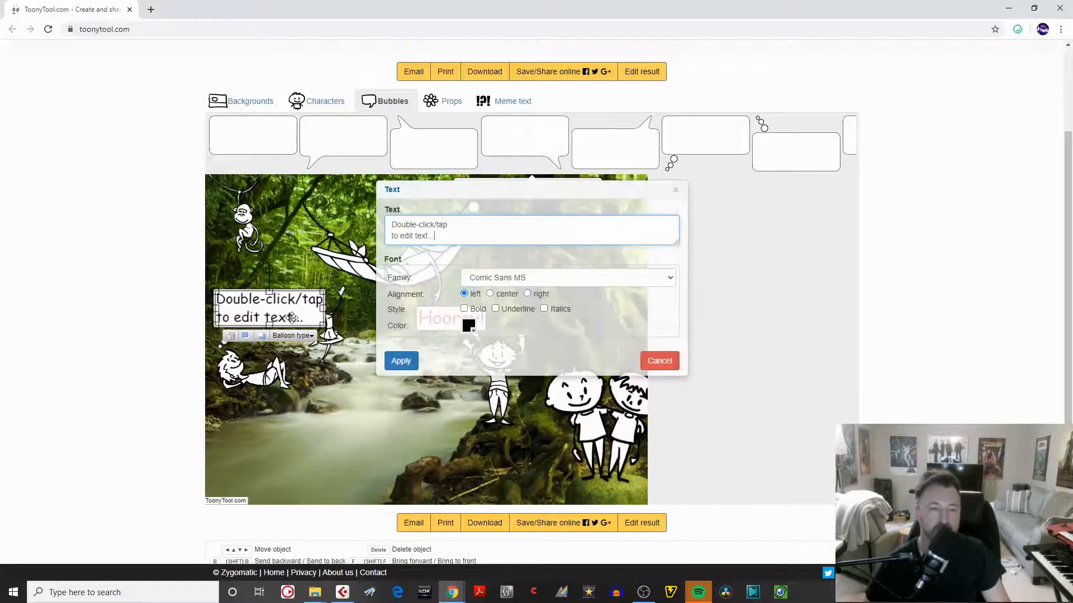
{"action": "left_click_drag", "start_coordinate": [443, 237], "coordinate": [340, 216]}
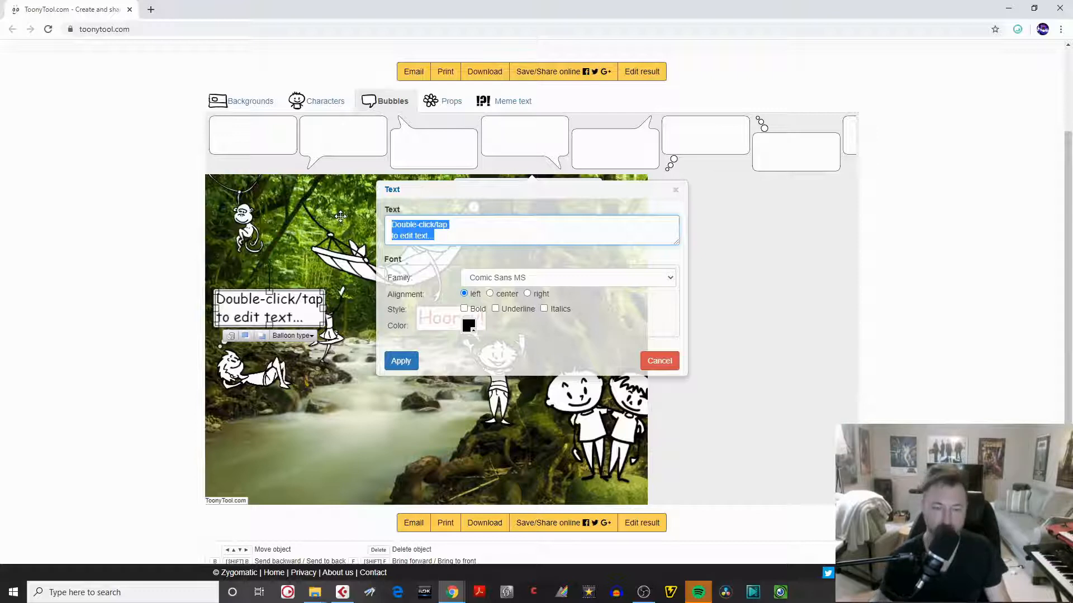
{"action": "type", "text": "I"}
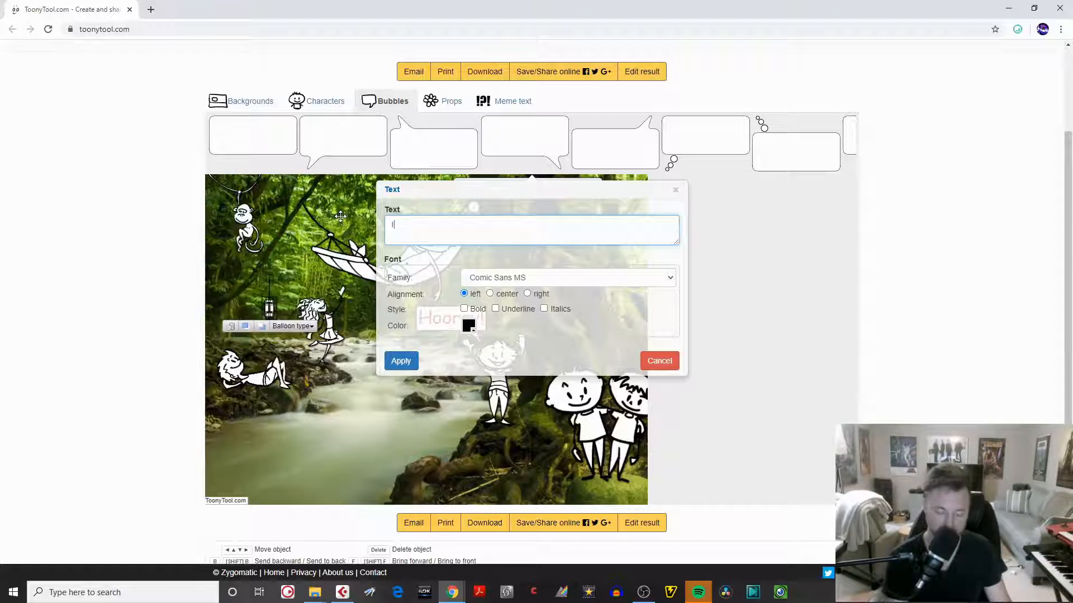
{"action": "type", "text": " see a bunny"}
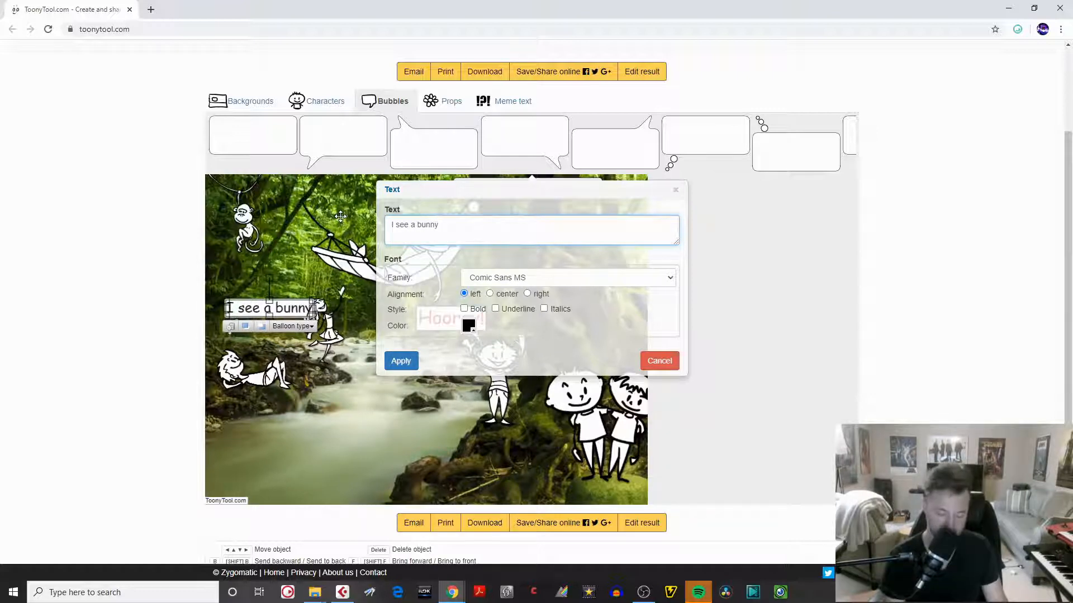
{"action": "type", "text": "."}
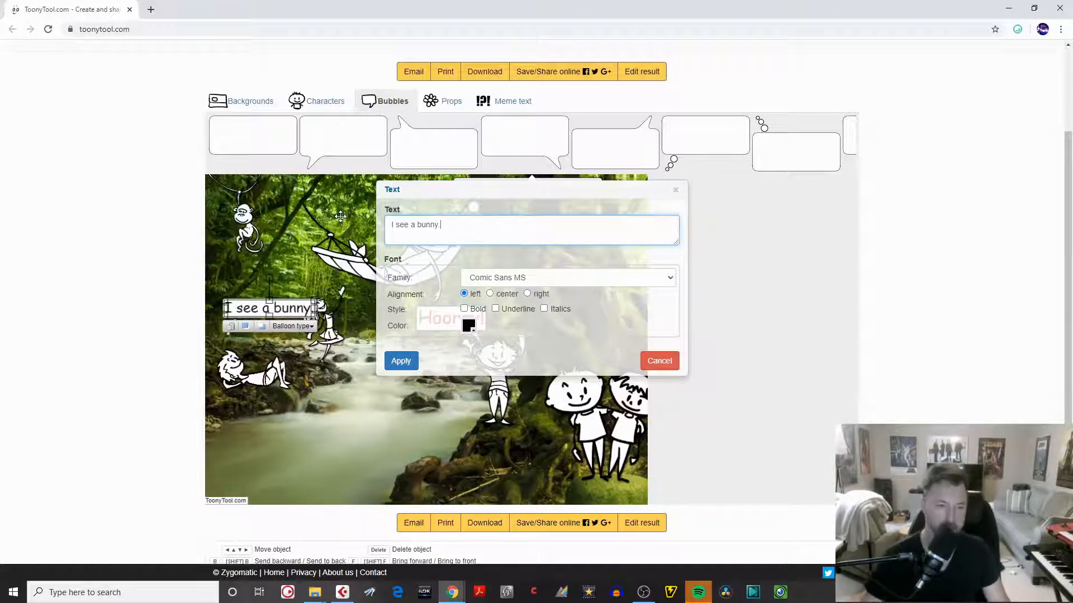
Format the "I see a bunny." text with center alignment and purple color
{"action": "left_click", "coordinate": [490, 294]}
{"action": "left_click", "coordinate": [468, 326]}
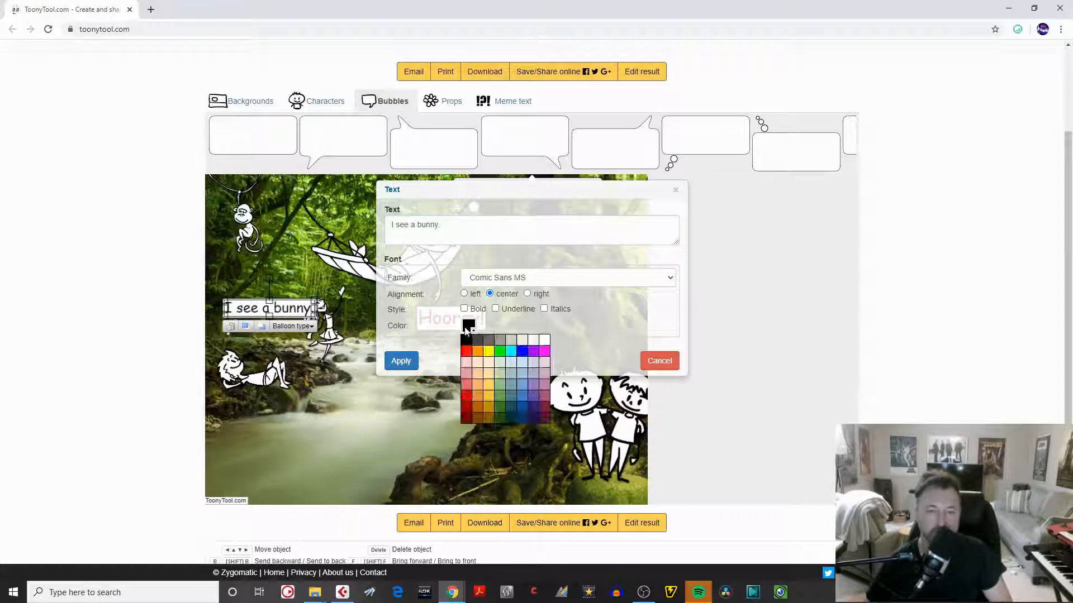
{"action": "left_click", "coordinate": [533, 351]}
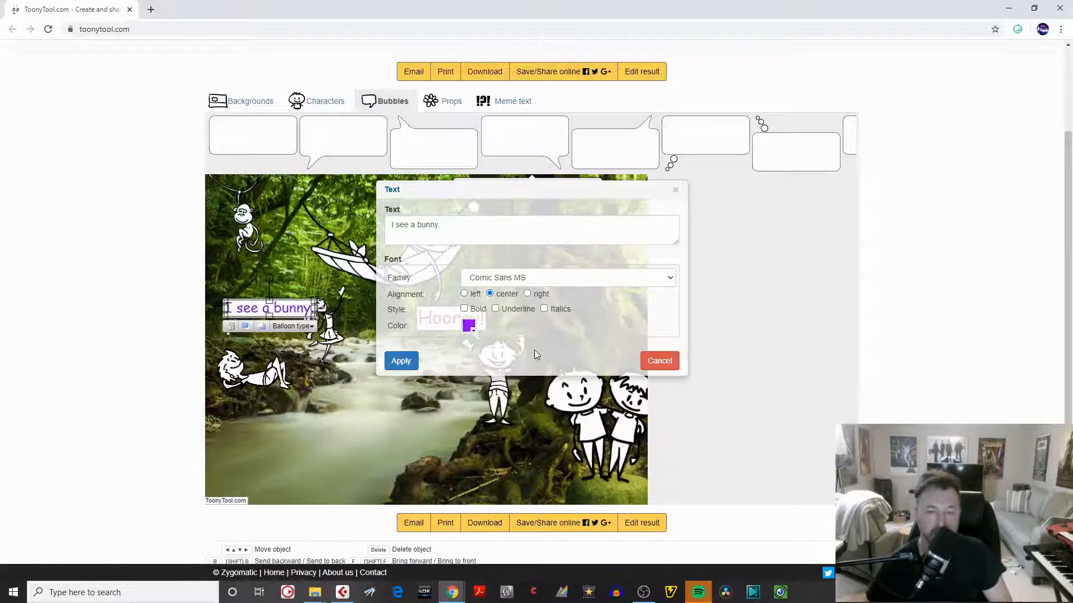
{"action": "left_click", "coordinate": [400, 361]}
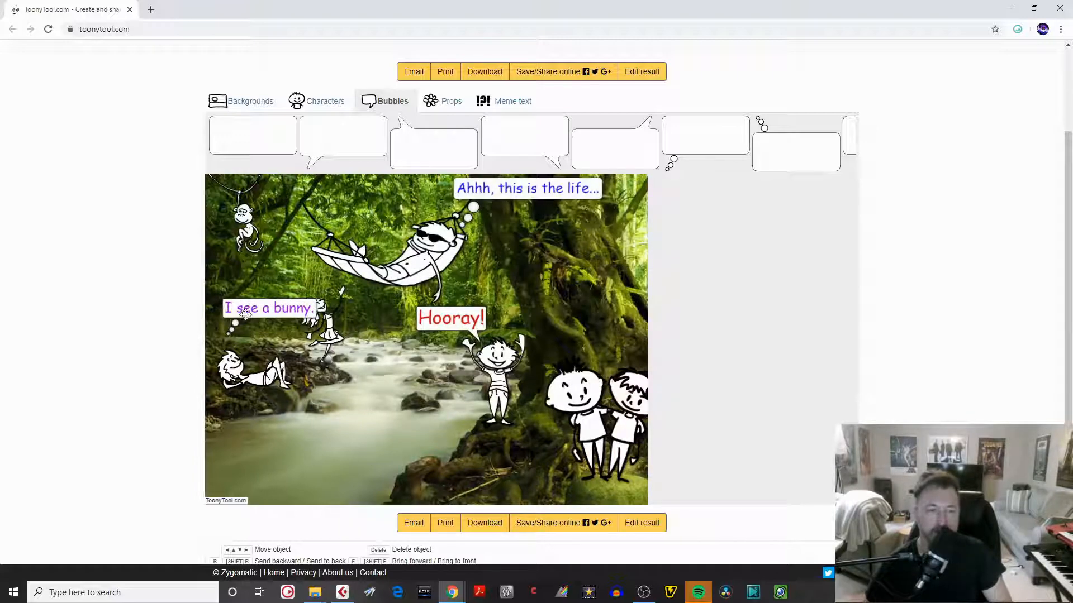
Shrink the "I see a bunny." thought bubble and move it down just above the lying character's head
{"action": "left_click", "coordinate": [313, 303]}
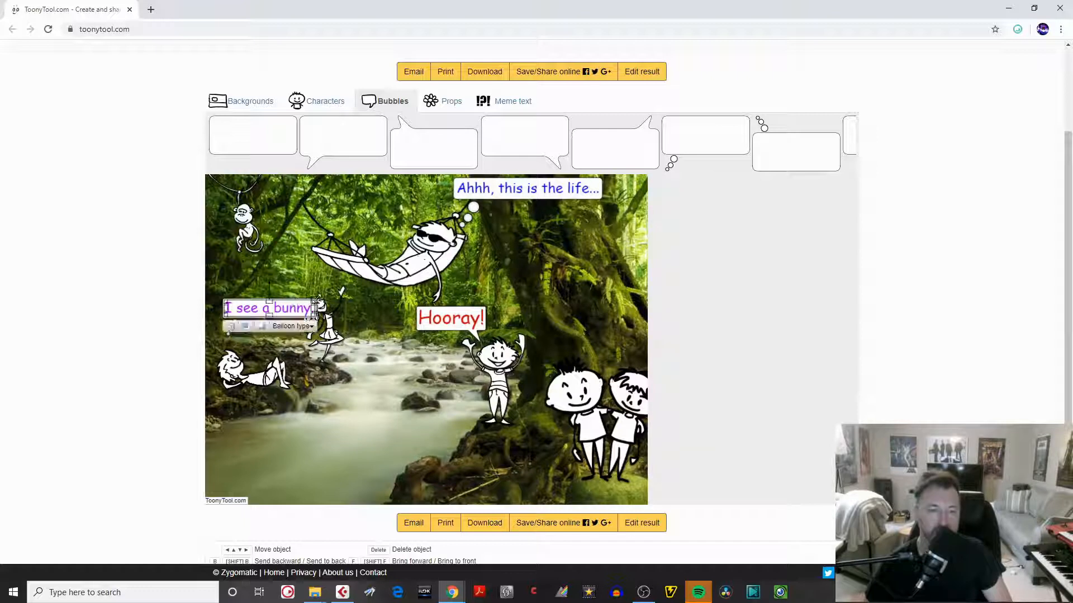
{"action": "left_click_drag", "start_coordinate": [316, 299], "coordinate": [235, 322]}
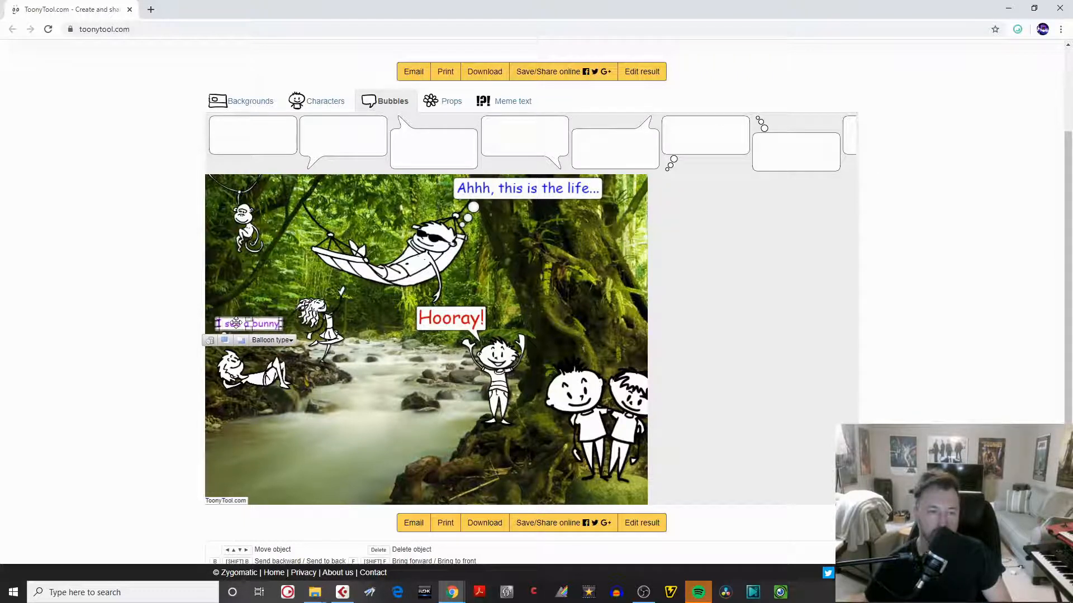
{"action": "left_click", "coordinate": [329, 404]}
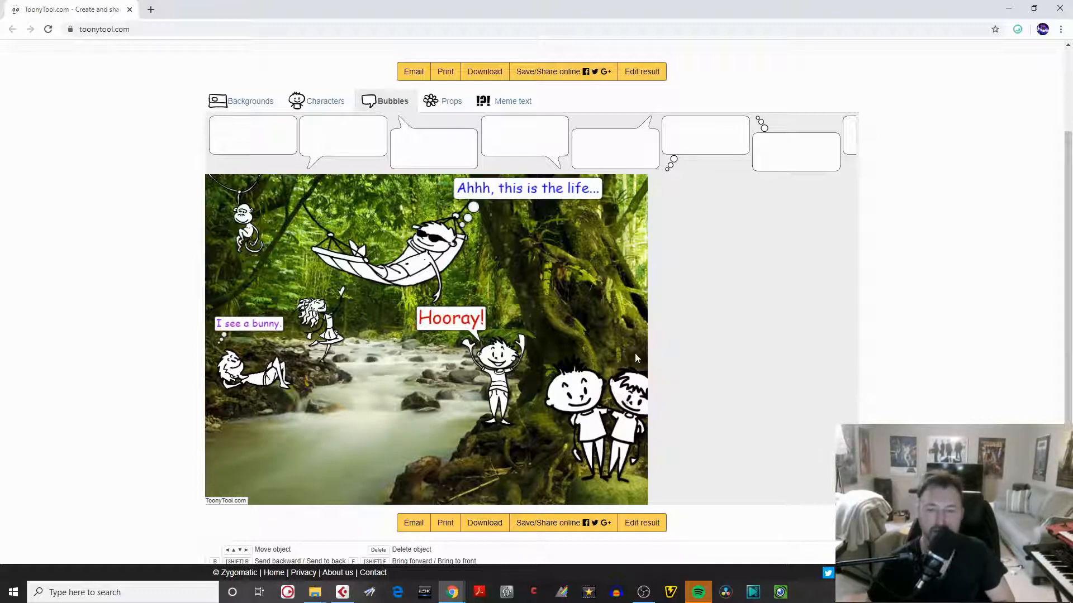
Add a thought bubble with a lower-right tail above the two boys standing together
{"action": "left_click", "coordinate": [830, 146]}
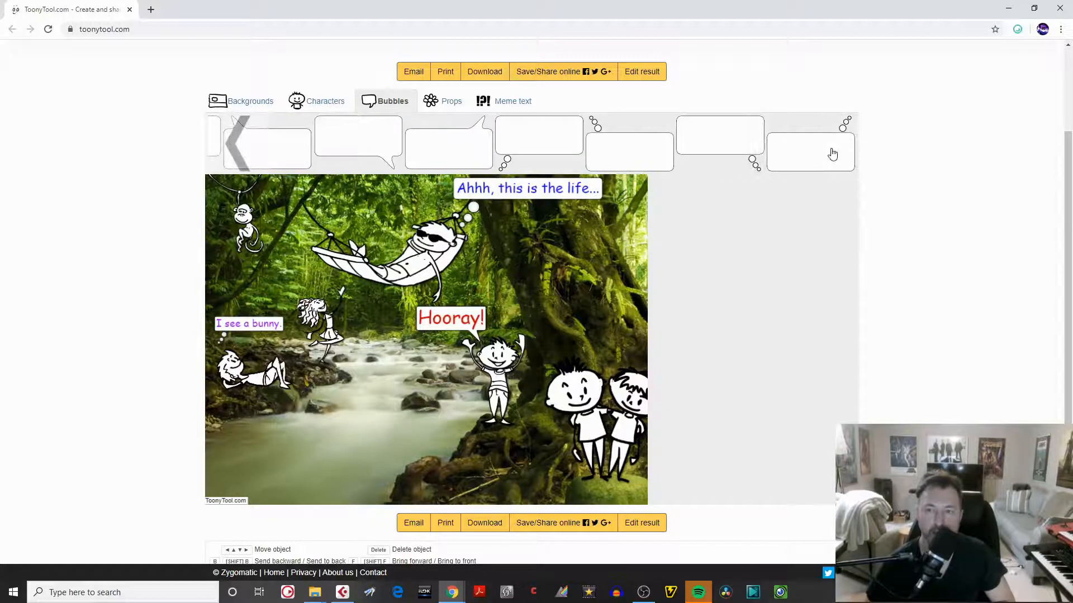
{"action": "left_click", "coordinate": [724, 148]}
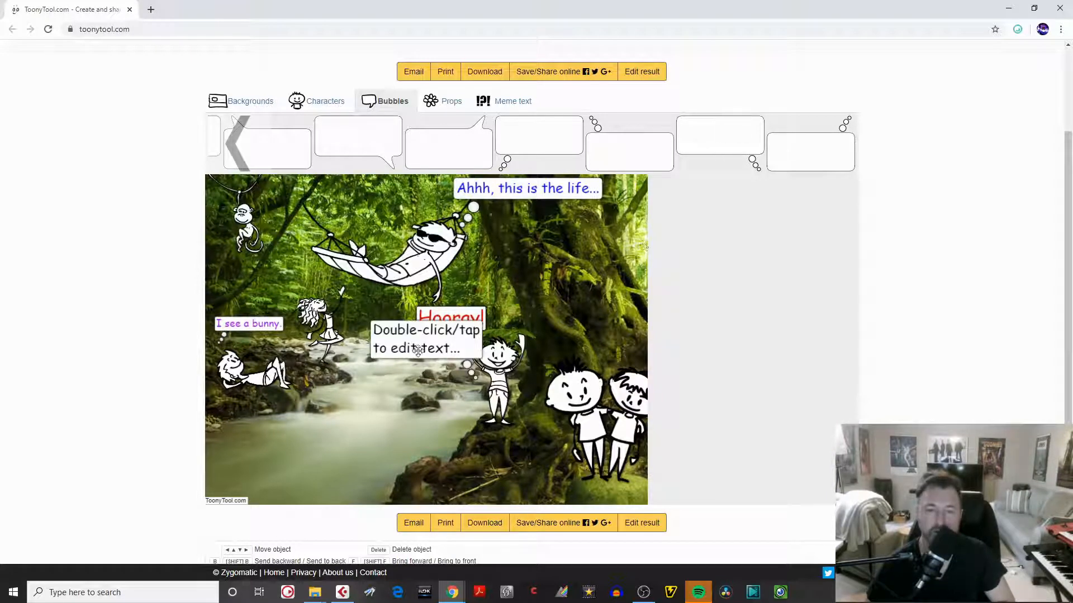
{"action": "left_click_drag", "start_coordinate": [408, 328], "coordinate": [565, 312]}
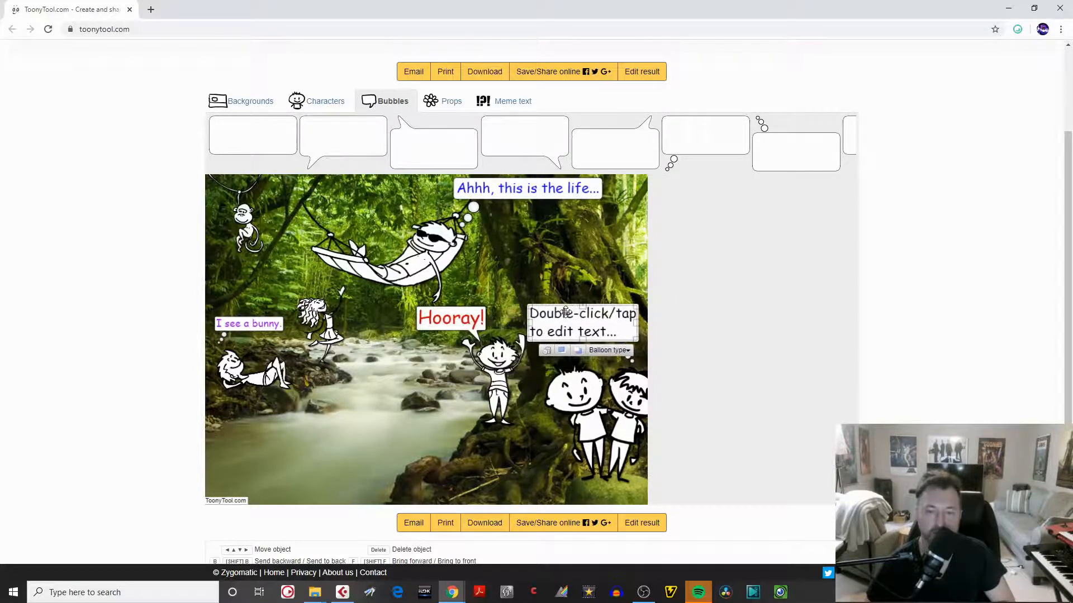
Replace the placeholder text in the two boys' thought bubble with "He's my BFF."
{"action": "double_click", "coordinate": [566, 313]}
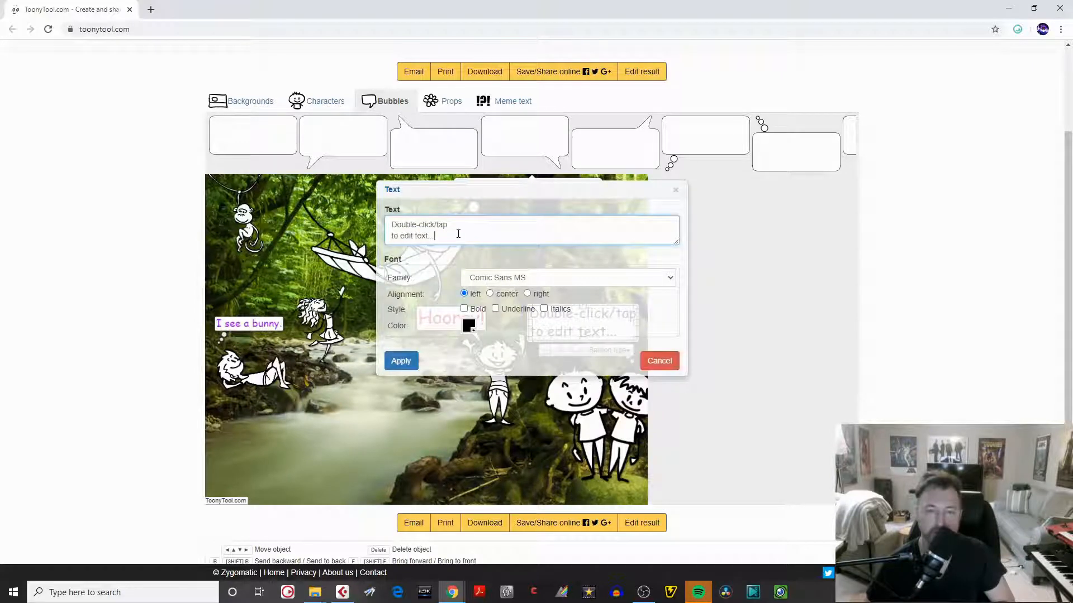
{"action": "key", "text": "ctrl+a"}
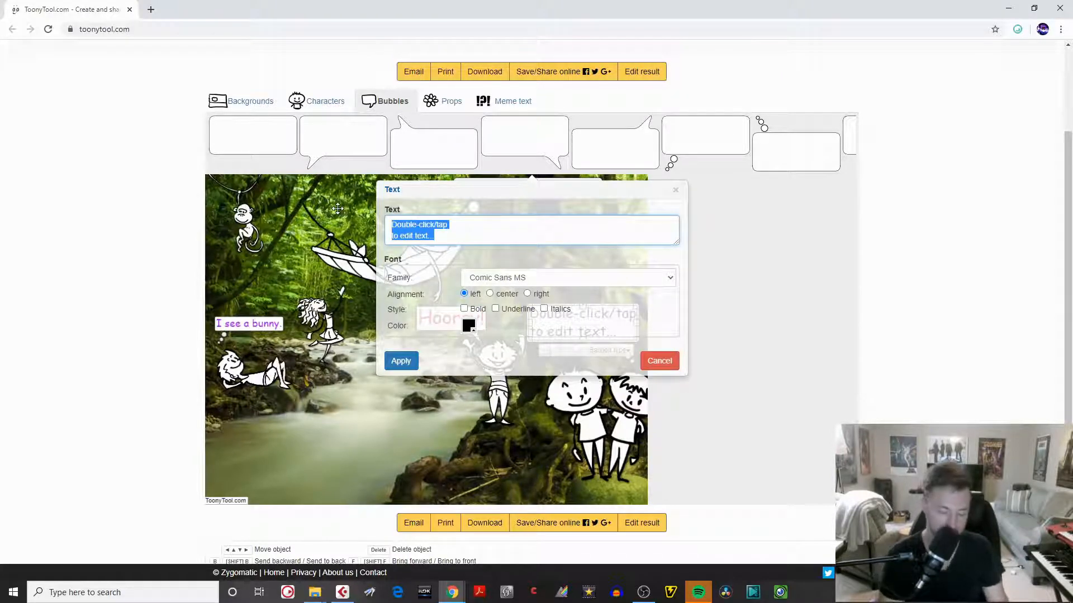
{"action": "type", "text": "He'"}
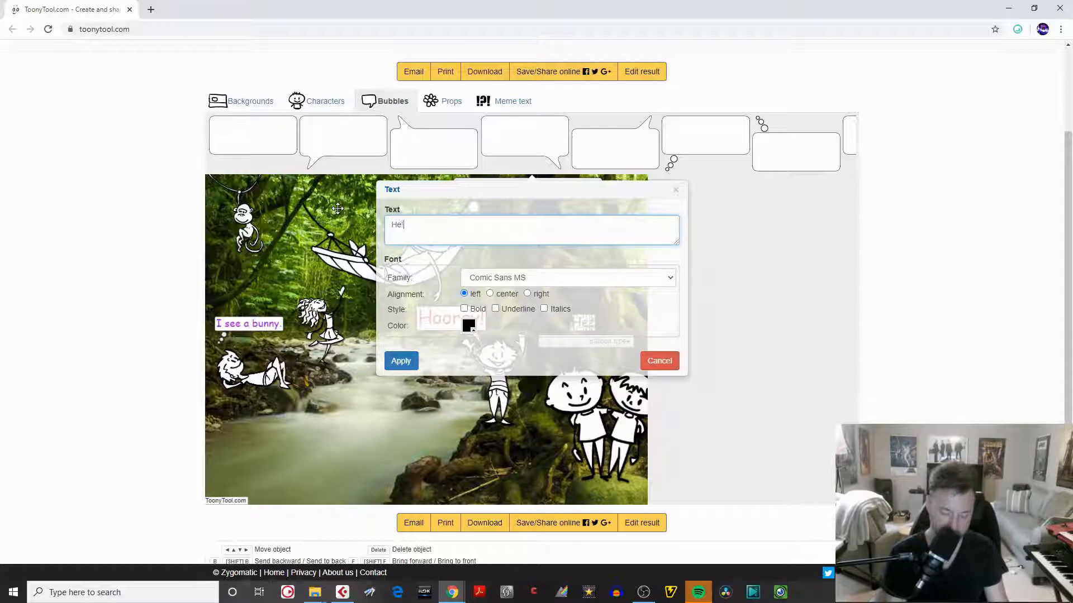
{"action": "type", "text": "s my B"}
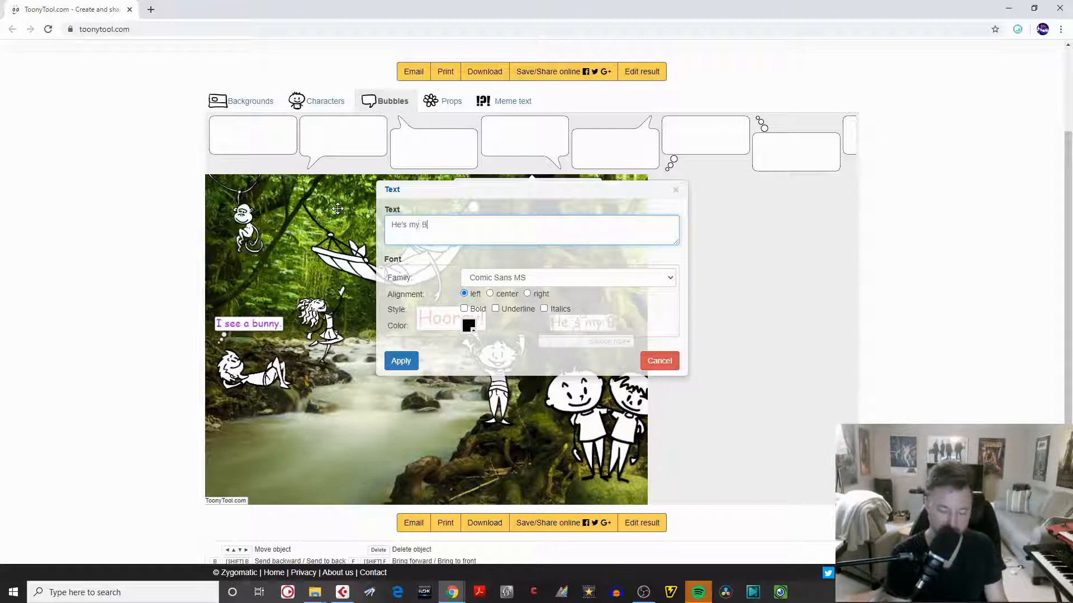
{"action": "type", "text": "FF."}
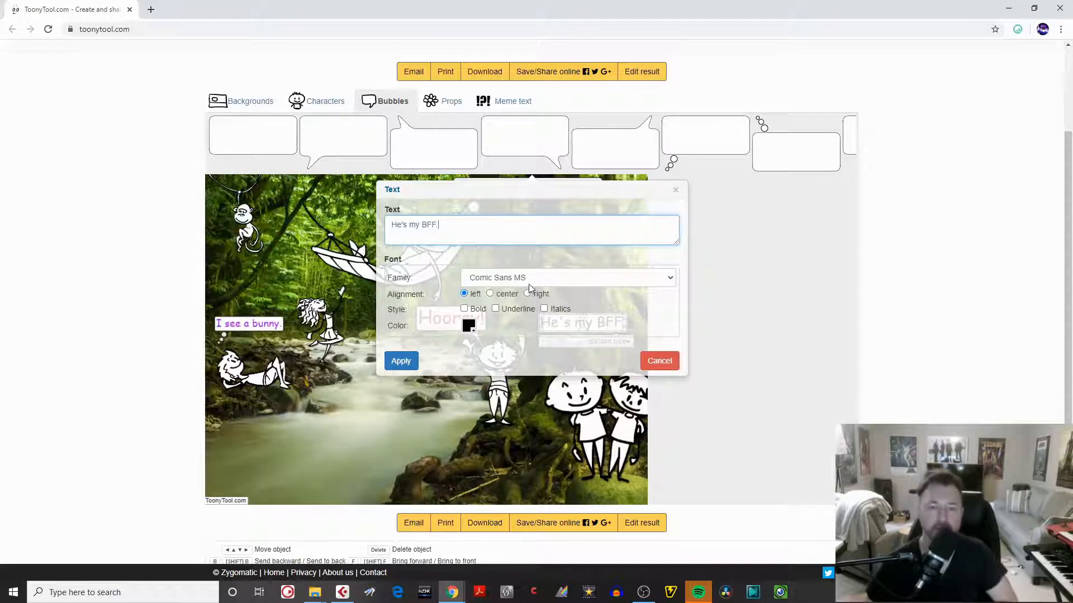
Format the "He's my BFF." text with center alignment and brown color
{"action": "left_click", "coordinate": [489, 294]}
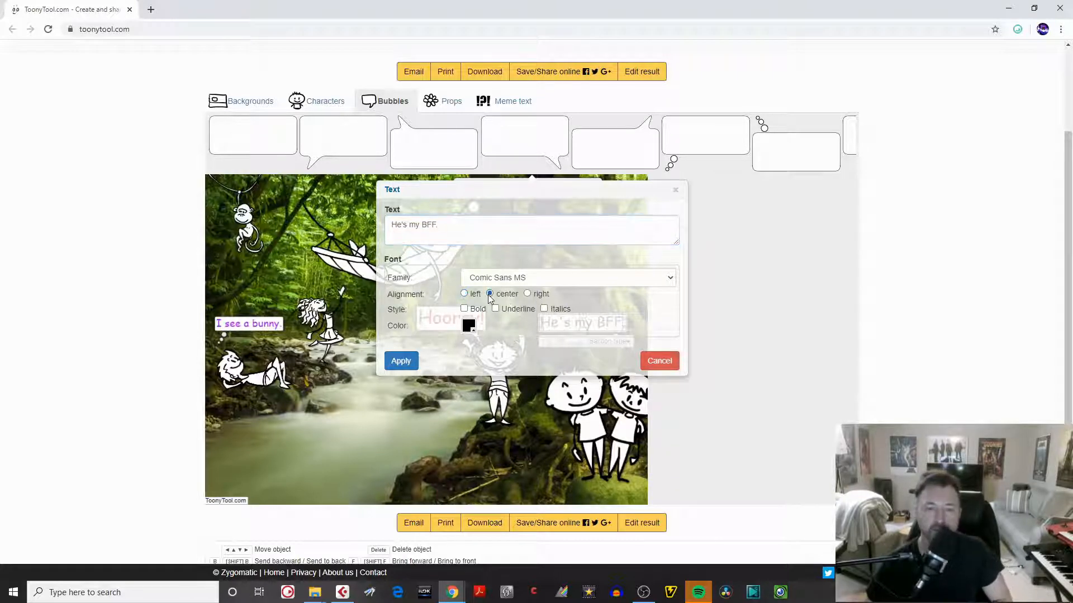
{"action": "left_click", "coordinate": [468, 326]}
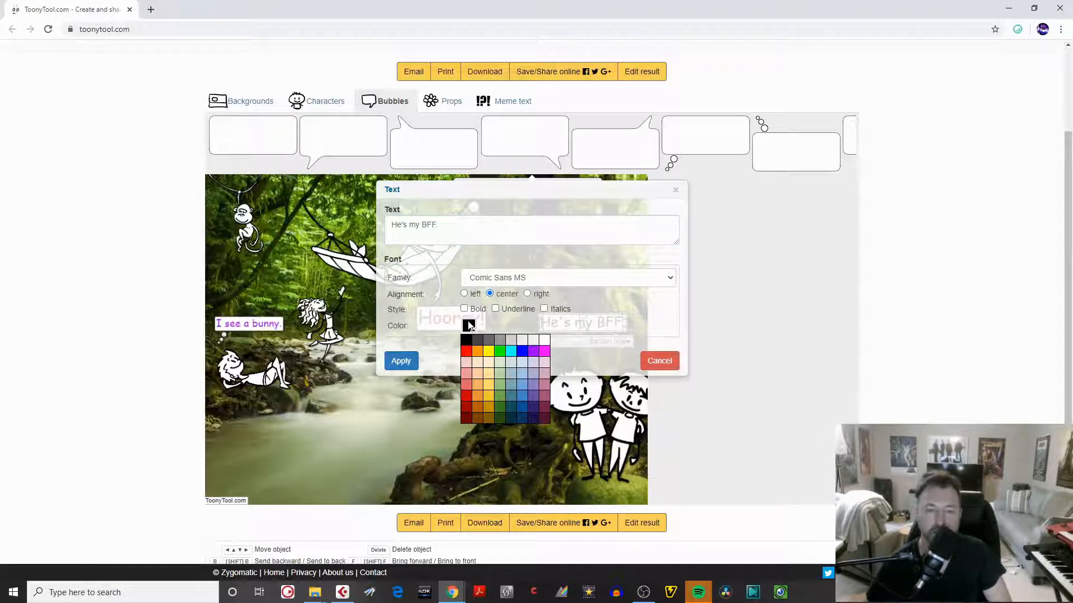
{"action": "left_click", "coordinate": [479, 412]}
{"action": "left_click", "coordinate": [400, 361]}
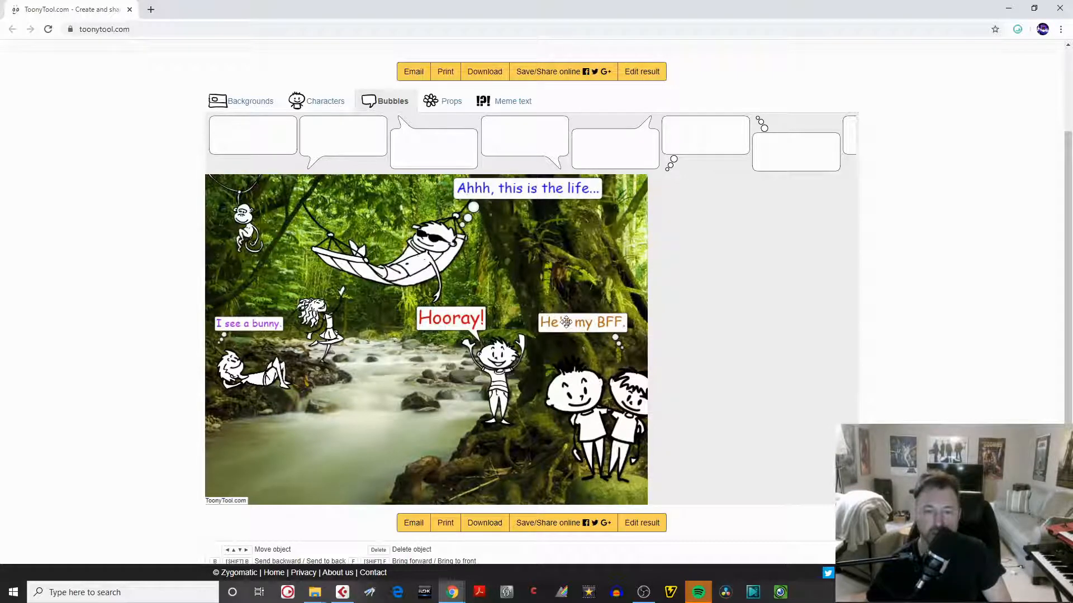
Enlarge the "He's my BFF." thought bubble and position it directly above the two boys' heads
{"action": "left_click", "coordinate": [566, 322]}
{"action": "left_click_drag", "start_coordinate": [537, 313], "coordinate": [556, 328]}
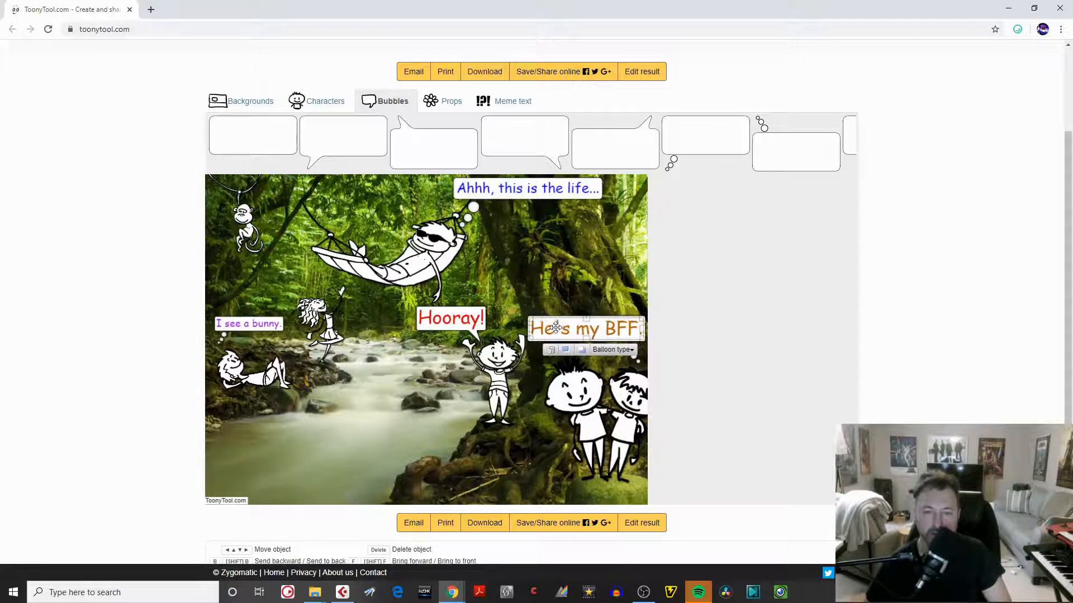
{"action": "left_click", "coordinate": [492, 466]}
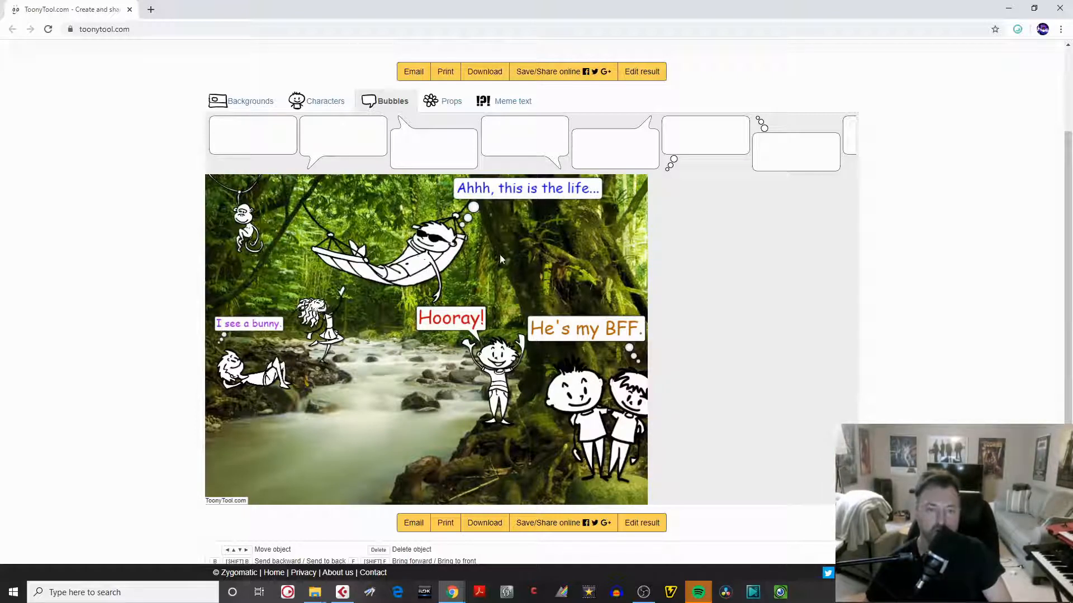
Add a speech bubble with a lower-right tail above the dancing girl and set its text to "Let's dance!"
{"action": "left_click_drag", "start_coordinate": [516, 157], "coordinate": [269, 267]}
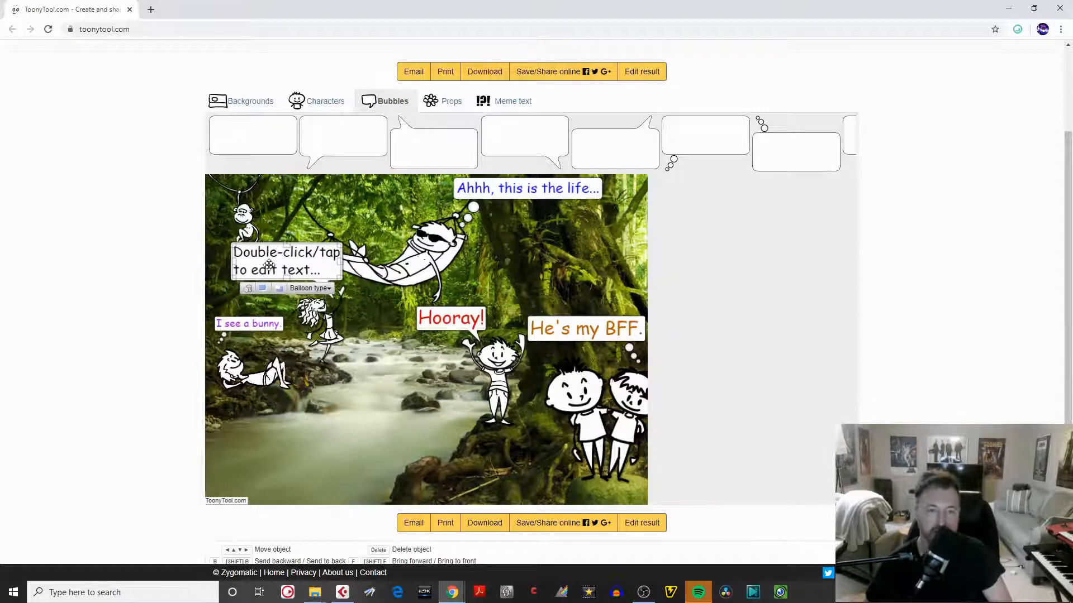
{"action": "double_click", "coordinate": [282, 272]}
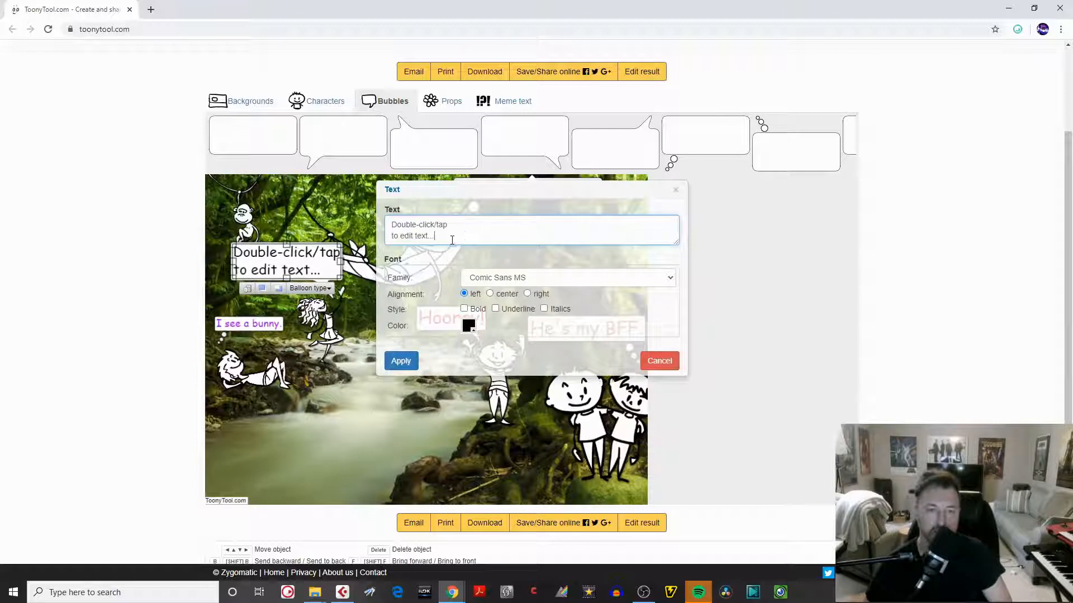
{"action": "key", "text": "ctrl+a"}
{"action": "type", "text": "L"}
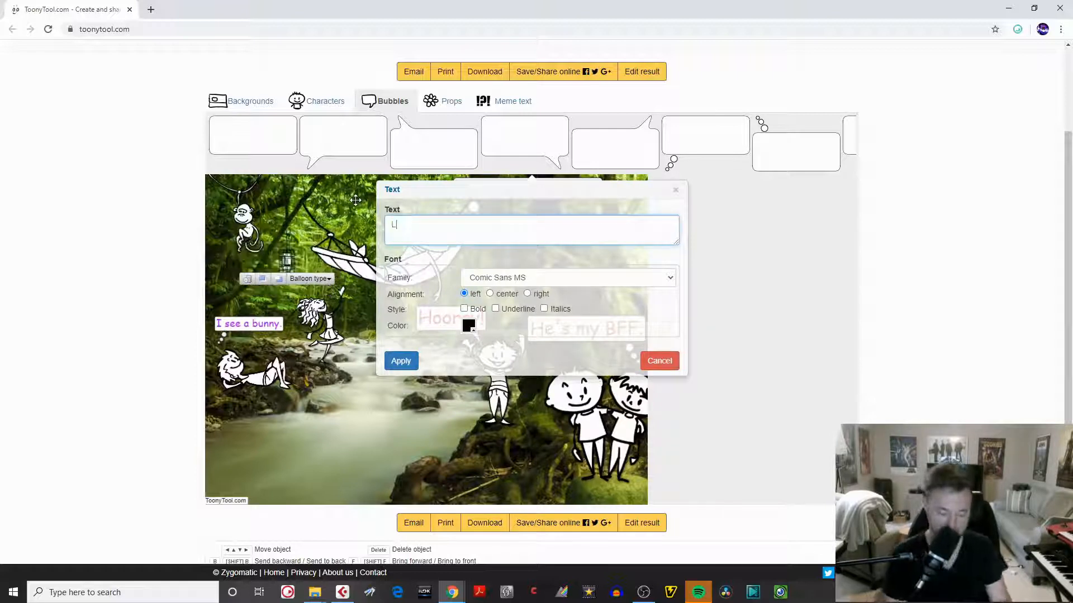
{"action": "type", "text": "et's dan"}
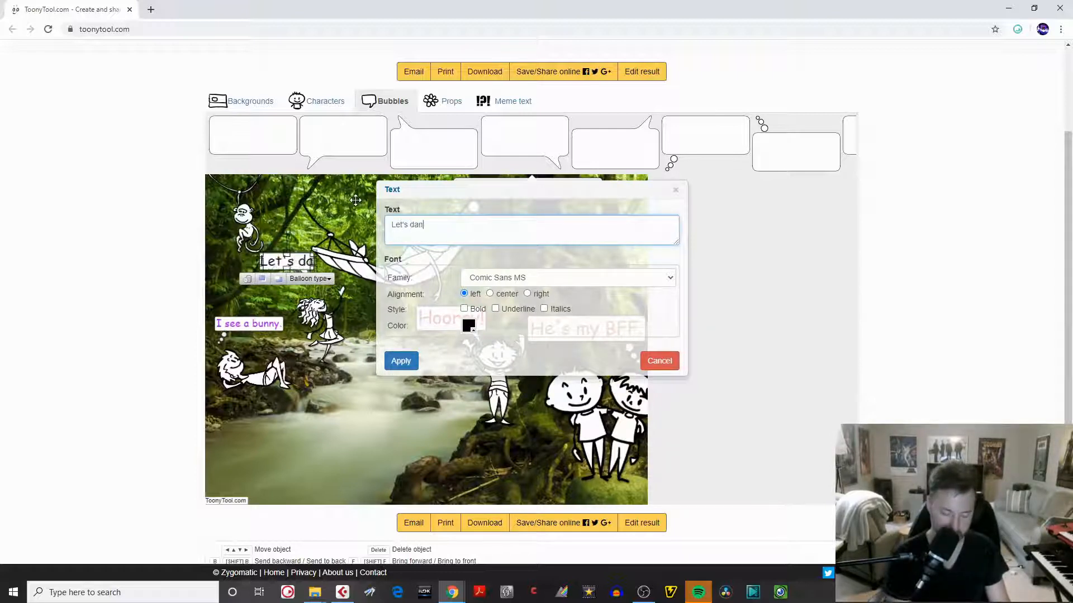
{"action": "type", "text": "ce!"}
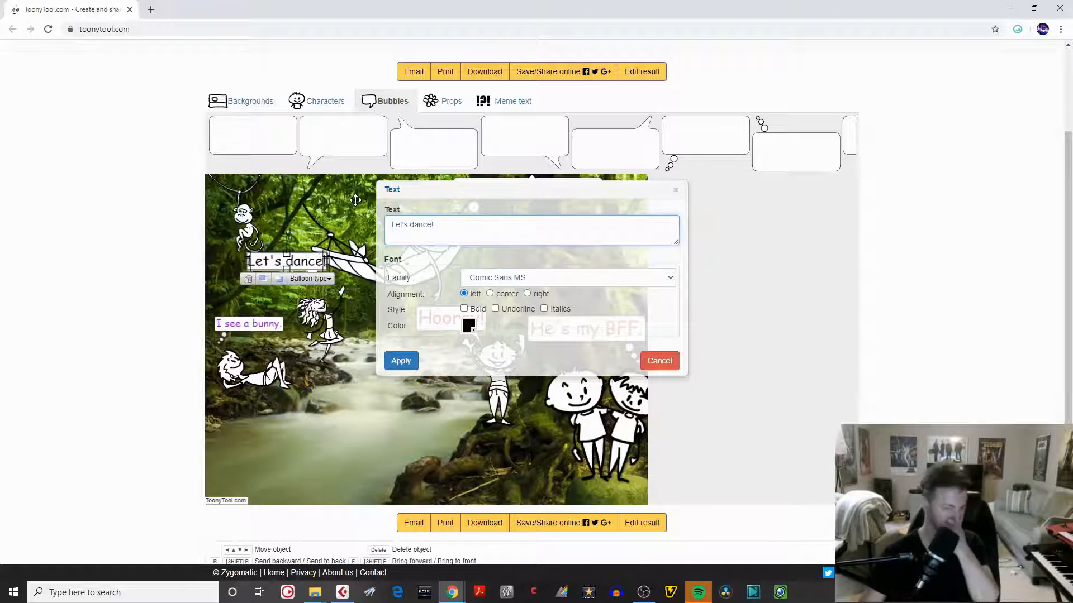
Format the "Let's dance!" text with center alignment and dusty pink color, and position the bubble just above the dancing girl's head
{"action": "left_click", "coordinate": [490, 294]}
{"action": "left_click", "coordinate": [469, 326]}
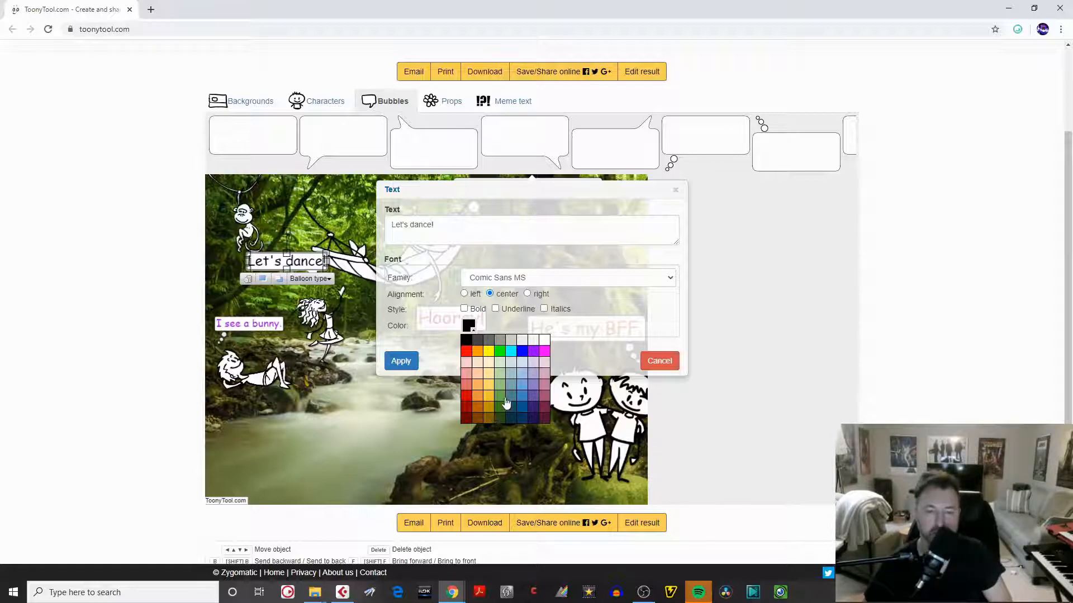
{"action": "left_click", "coordinate": [545, 385]}
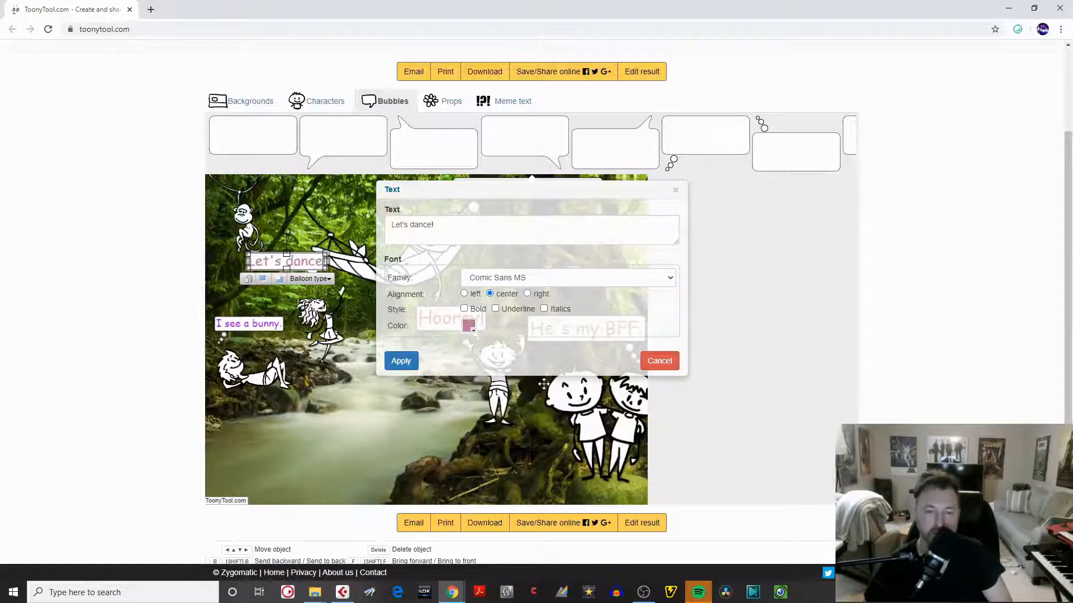
{"action": "left_click", "coordinate": [401, 362]}
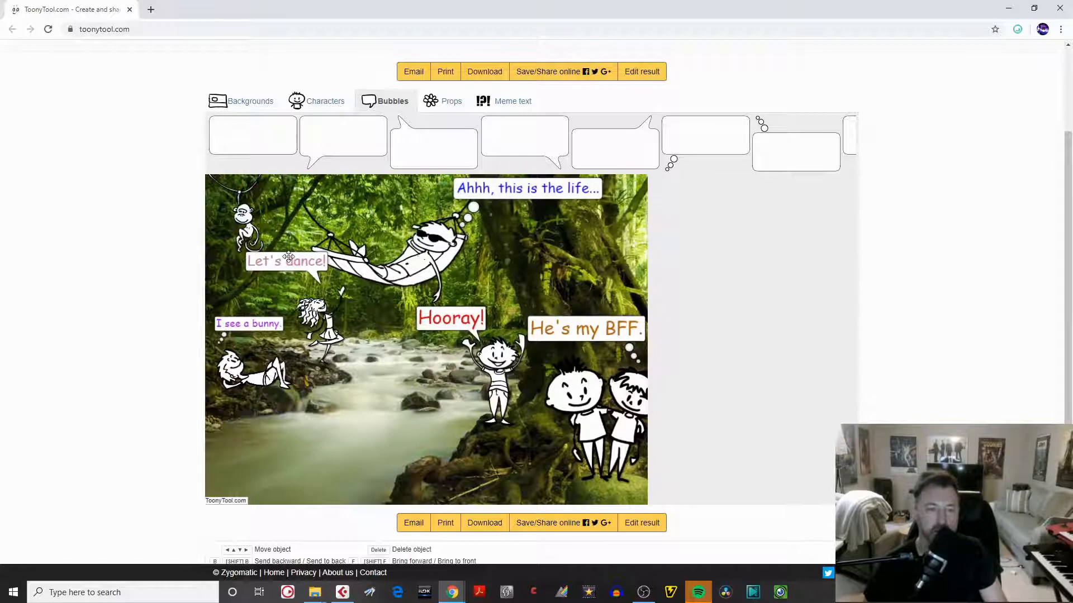
{"action": "left_click_drag", "start_coordinate": [280, 267], "coordinate": [272, 273]}
{"action": "left_click", "coordinate": [410, 414]}
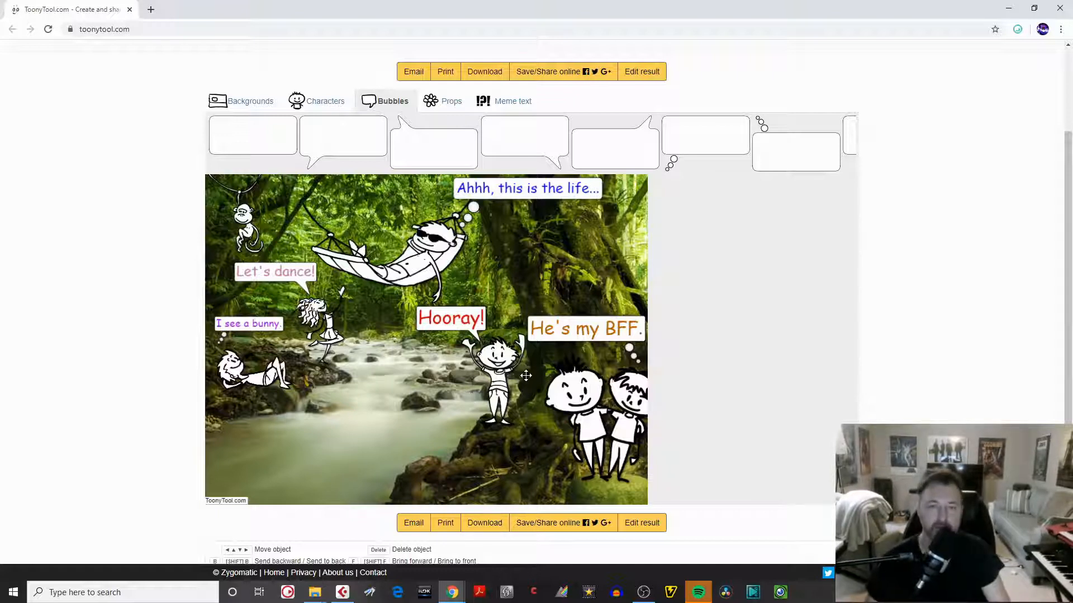
Find the "YAHOO!" lettering among the props and add it to the scene
{"action": "left_click", "coordinate": [449, 103]}
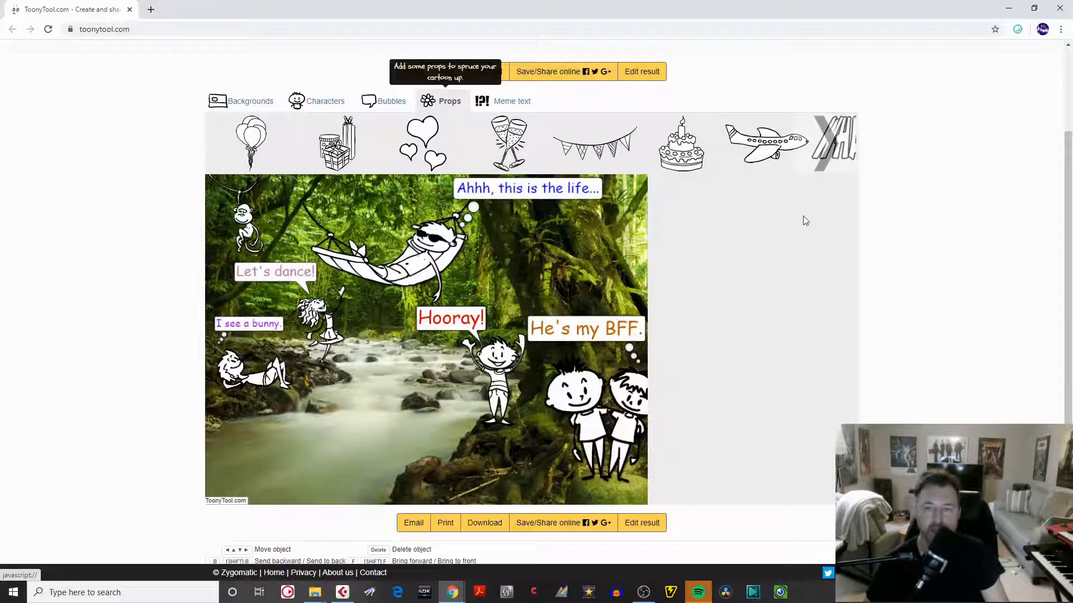
{"action": "mouse_move", "coordinate": [837, 155]}
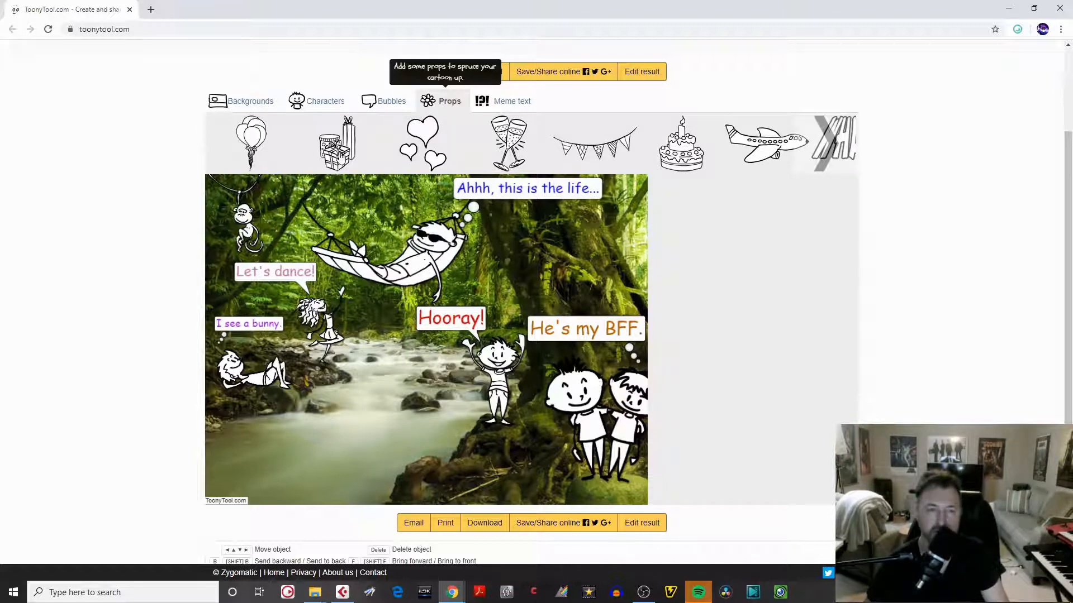
{"action": "left_click", "coordinate": [833, 143]}
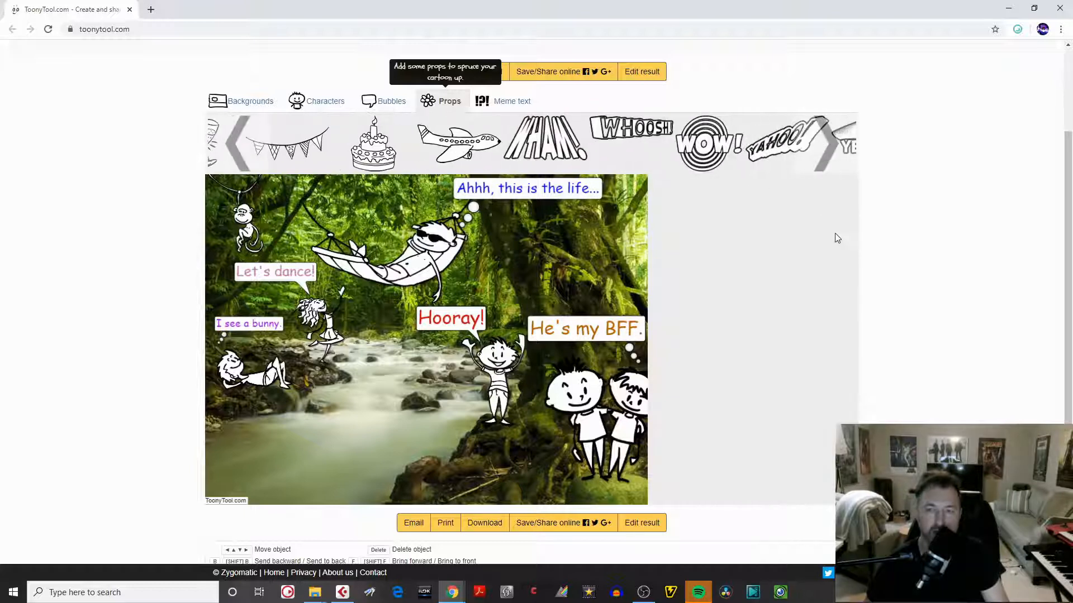
{"action": "left_click", "coordinate": [829, 144]}
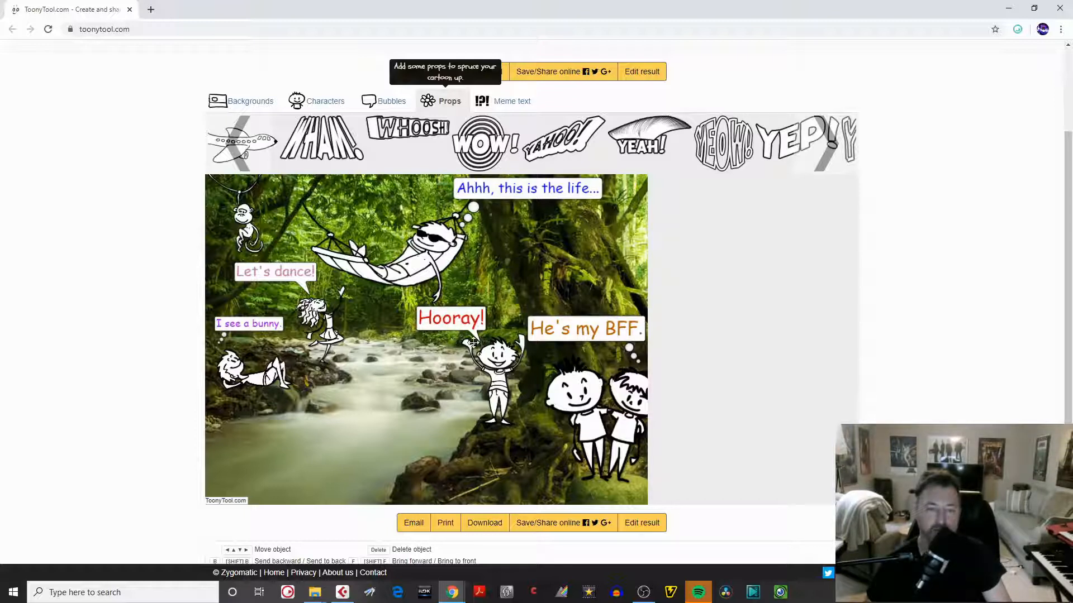
{"action": "left_click", "coordinate": [555, 150]}
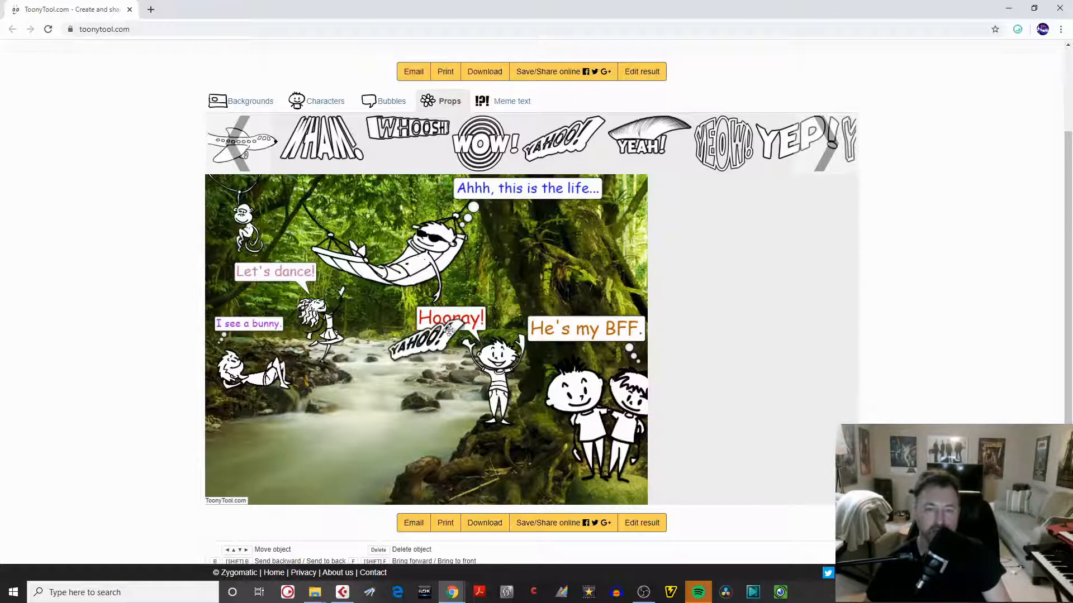
Enlarge the "YAHOO!" prop and move it over the "Hooray!" bubble above the cheering boy
{"action": "left_click", "coordinate": [423, 345]}
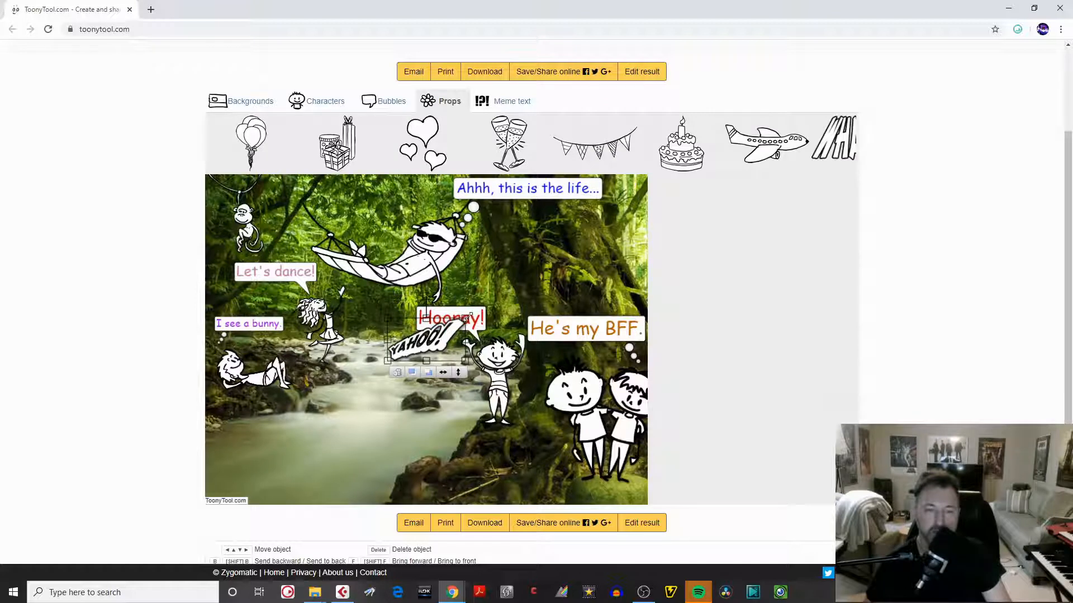
{"action": "left_click_drag", "start_coordinate": [468, 317], "coordinate": [513, 293]}
{"action": "left_click_drag", "start_coordinate": [453, 329], "coordinate": [463, 314]}
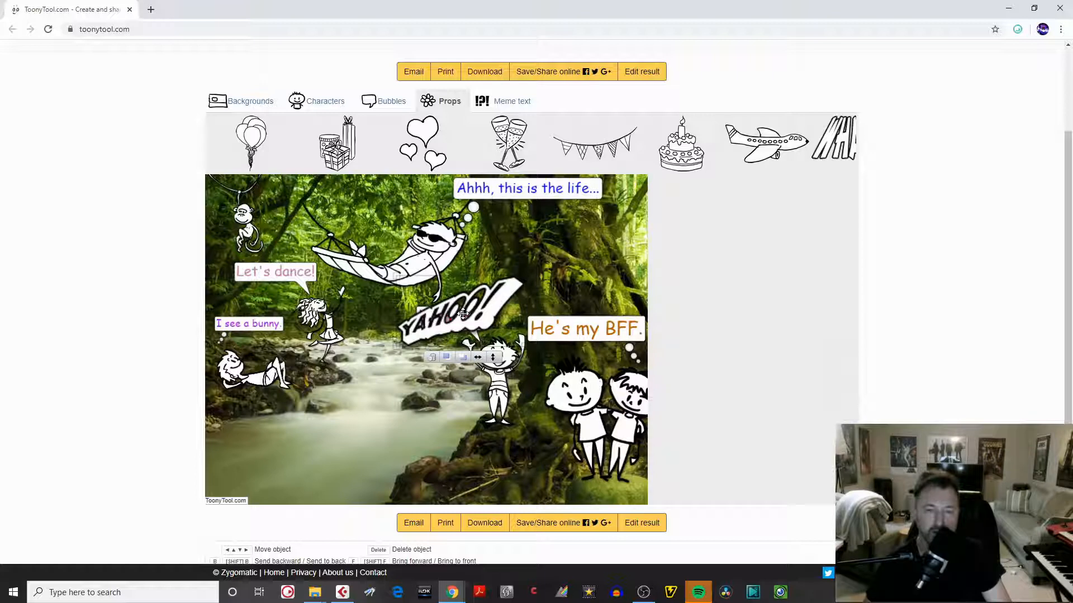
{"action": "left_click", "coordinate": [406, 432]}
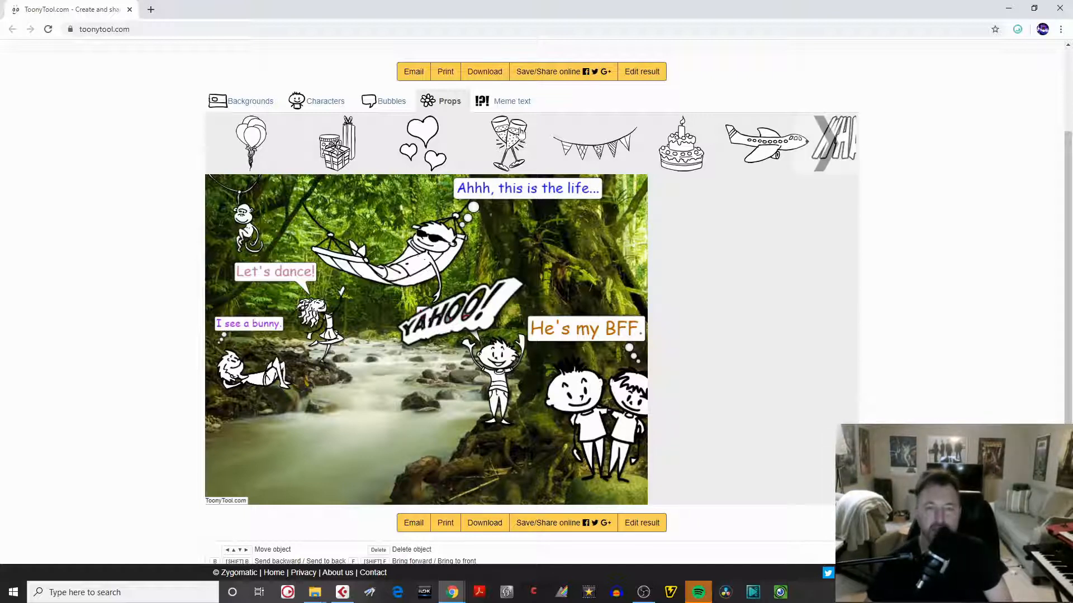
Add the meme text "Just Chillin!" to the scene
{"action": "left_click", "coordinate": [505, 104]}
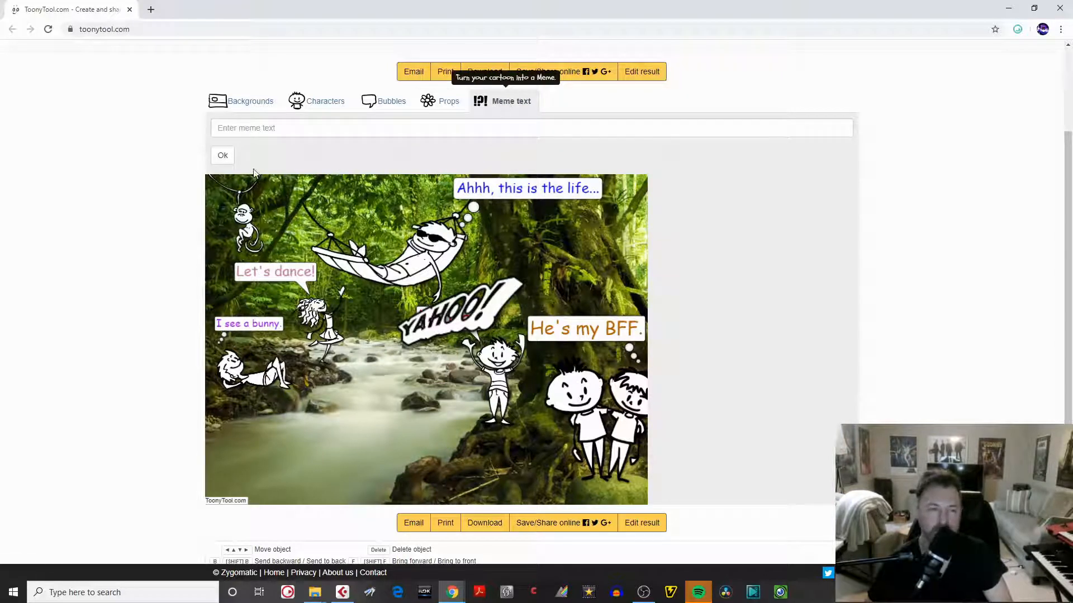
{"action": "left_click", "coordinate": [228, 129]}
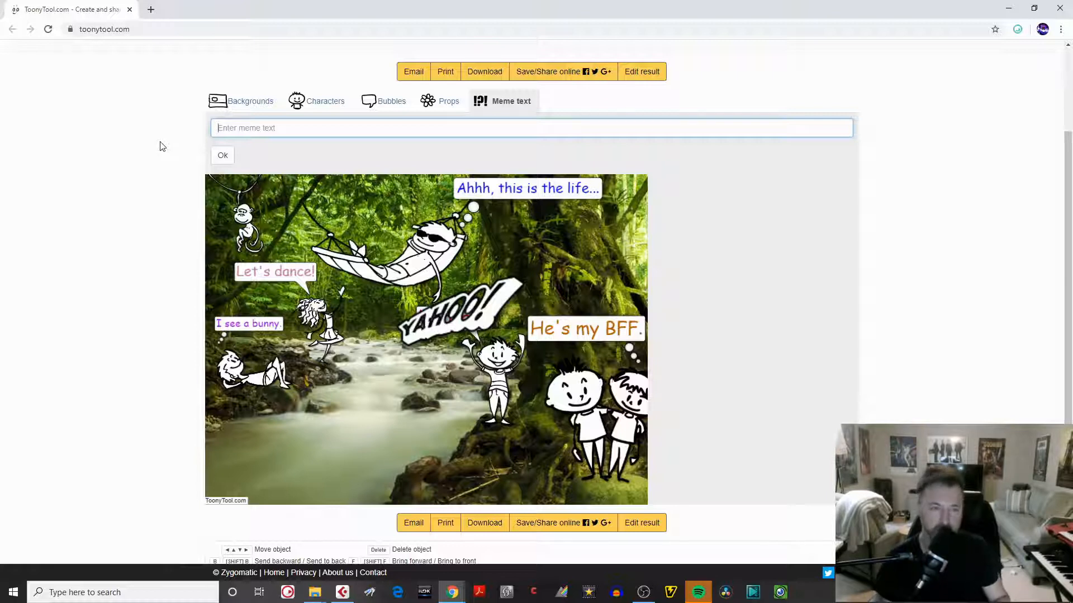
{"action": "type", "text": "JJu"}
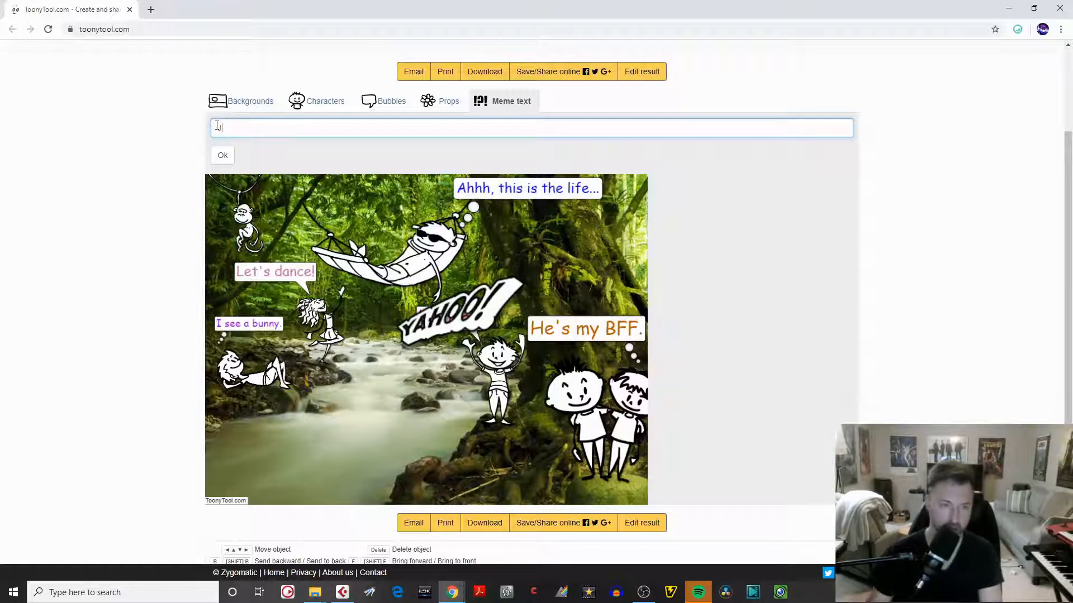
{"action": "left_click", "coordinate": [223, 154]}
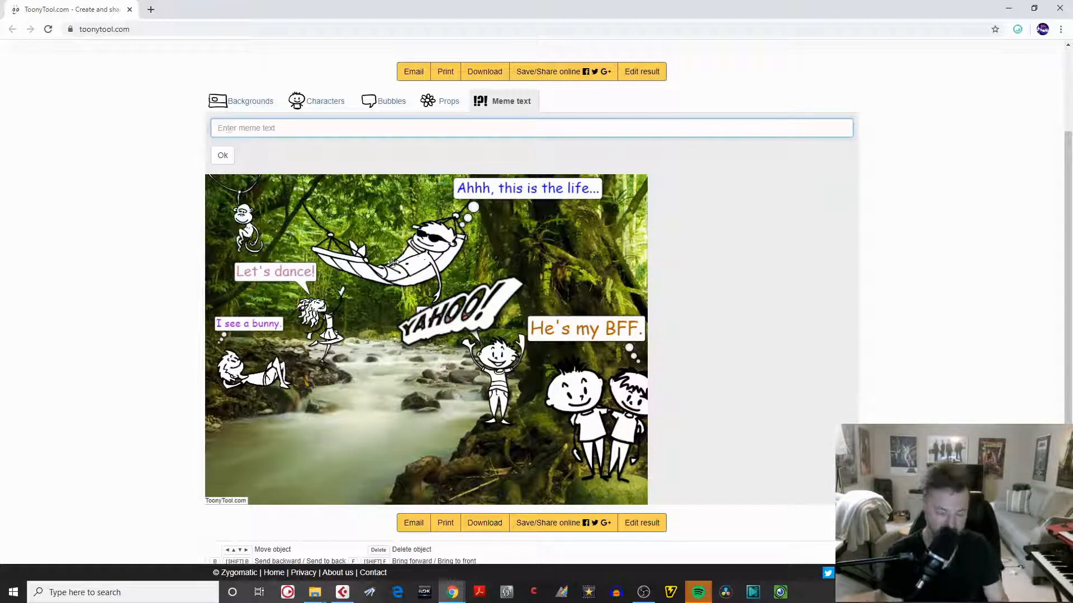
{"action": "type", "text": "Just Chillin!"}
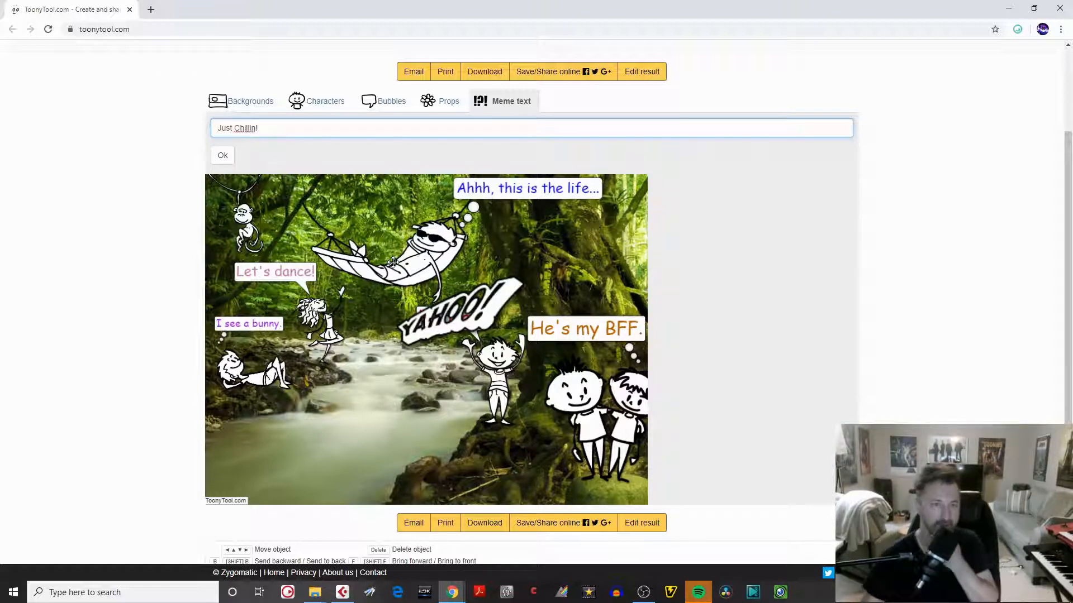
{"action": "left_click", "coordinate": [226, 158]}
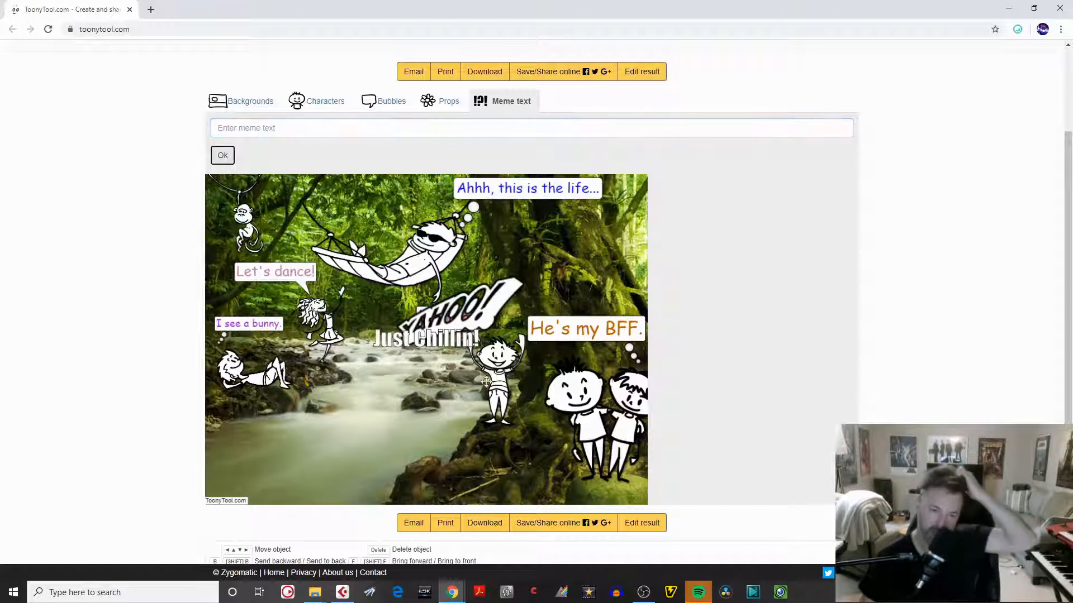
Enlarge the "Just Chillin!" meme text and position it along the lower edge of the scene, over the stream
{"action": "left_click_drag", "start_coordinate": [425, 340], "coordinate": [273, 426]}
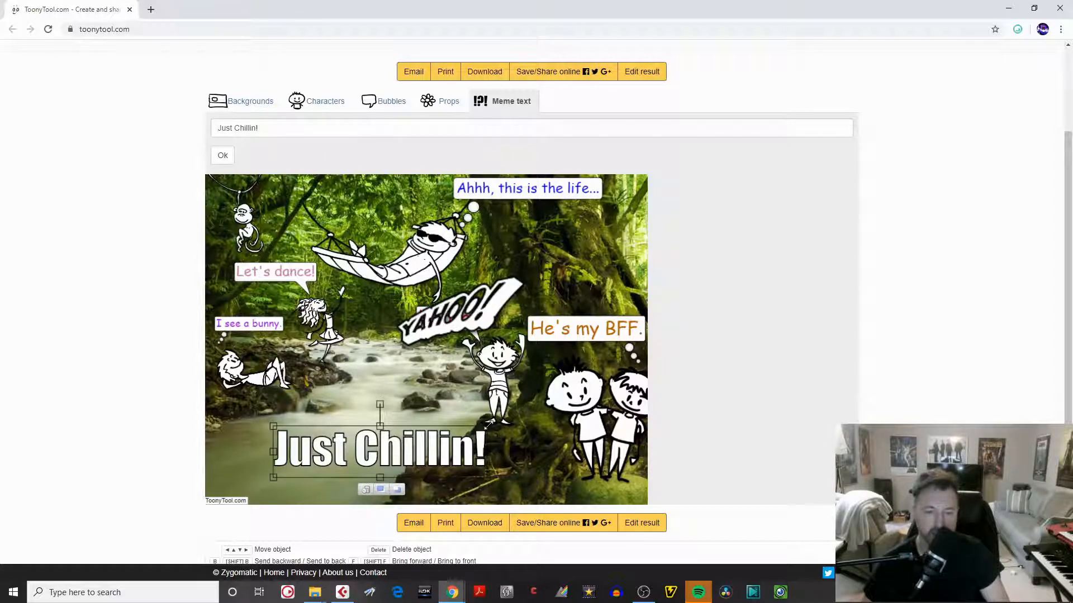
{"action": "left_click_drag", "start_coordinate": [488, 426], "coordinate": [551, 412]}
{"action": "left_click_drag", "start_coordinate": [423, 442], "coordinate": [434, 476]}
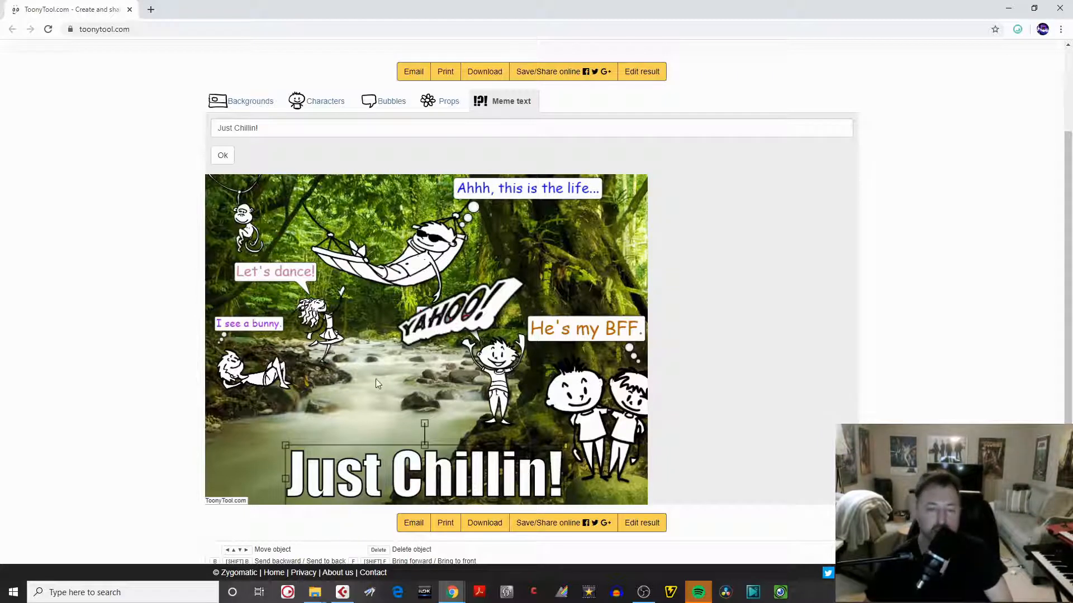
{"action": "left_click", "coordinate": [340, 396]}
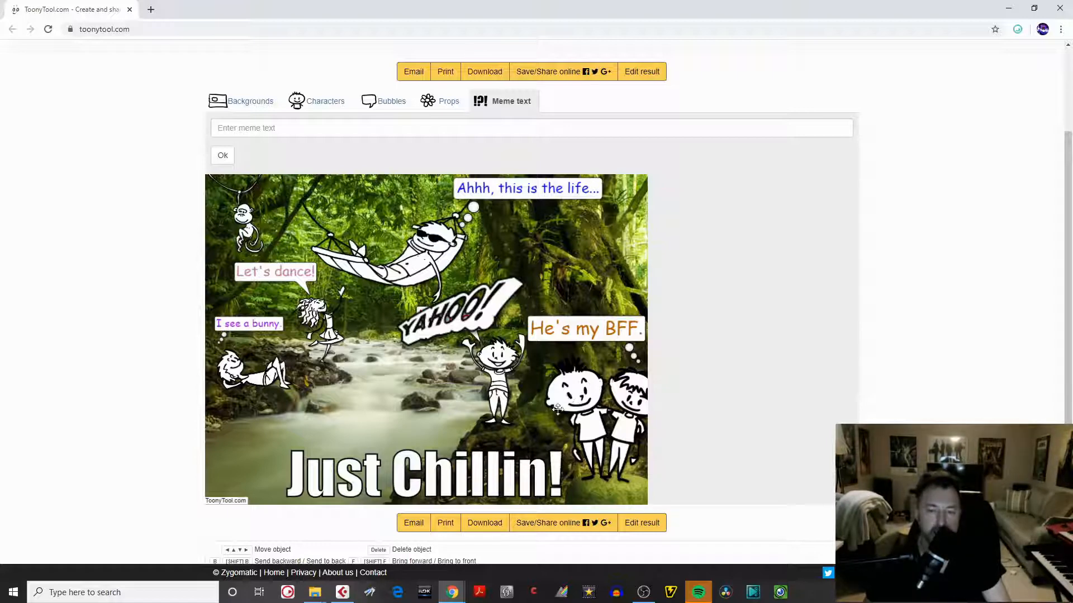
Move the cheering boy so he overlaps the two boys, and set the browser zoom to 150%
{"action": "left_click_drag", "start_coordinate": [495, 378], "coordinate": [556, 395]}
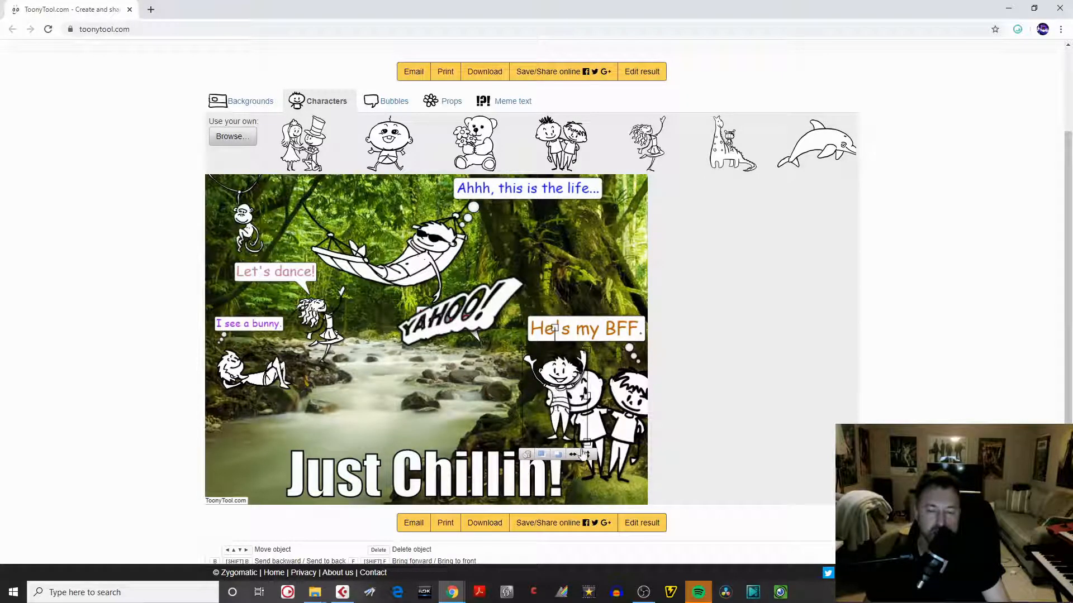
{"action": "left_click", "coordinate": [1061, 31]}
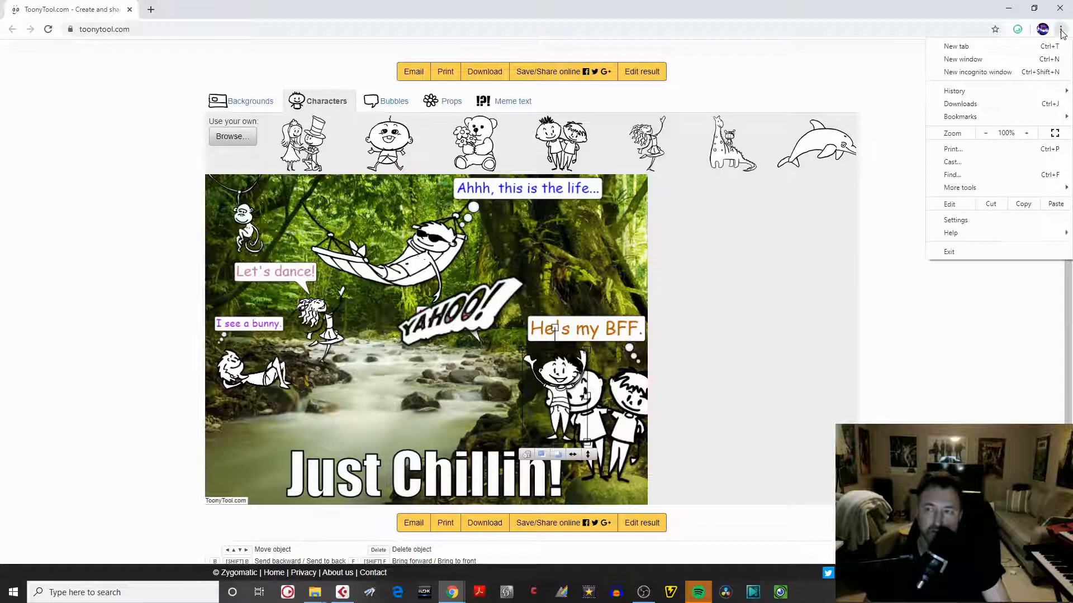
{"action": "left_click", "coordinate": [1026, 133]}
{"action": "left_click", "coordinate": [1025, 132]}
{"action": "left_click", "coordinate": [1026, 132]}
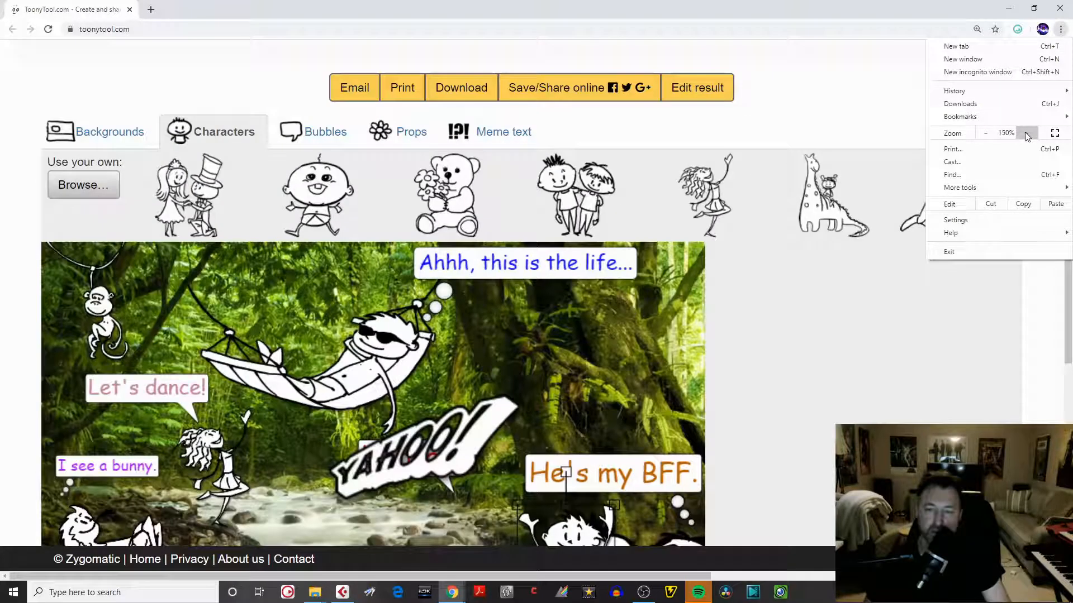
{"action": "left_click", "coordinate": [1070, 273]}
{"action": "scroll", "coordinate": [588, 320], "scroll_direction": "down", "scroll_amount": 5}
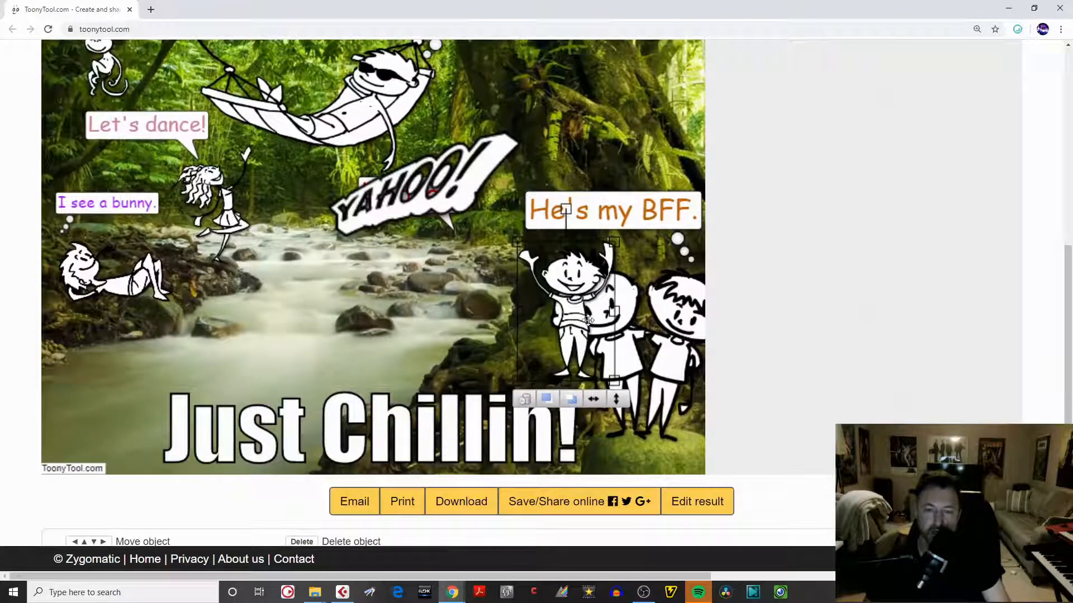
Reposition the cheering boy so he overlaps the left one of the two boys and send him backward in the stacking order
{"action": "left_click_drag", "start_coordinate": [567, 291], "coordinate": [463, 262]}
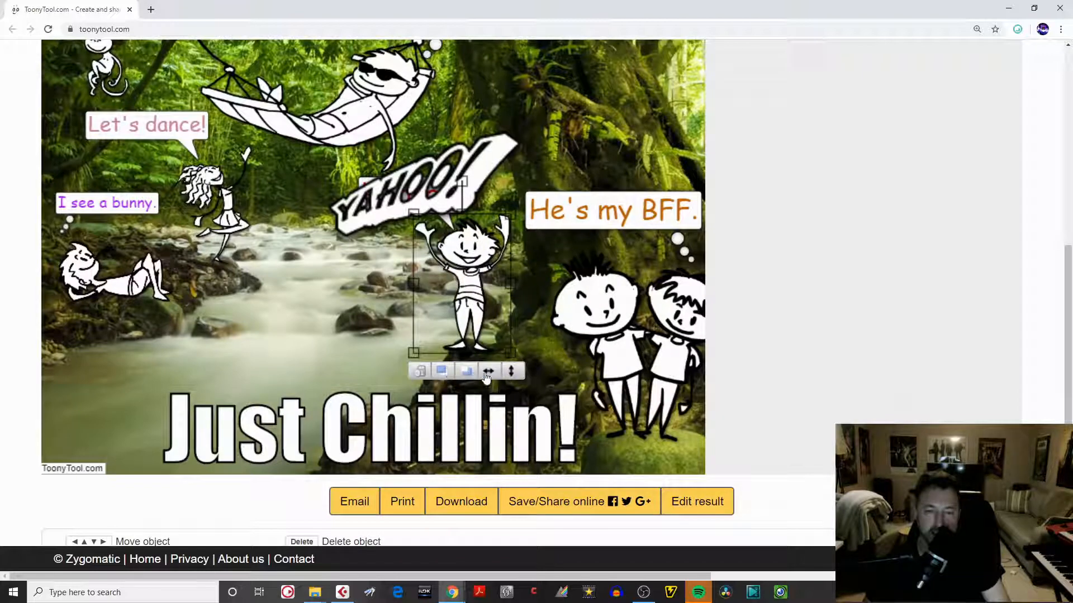
{"action": "left_click_drag", "start_coordinate": [467, 299], "coordinate": [561, 326]}
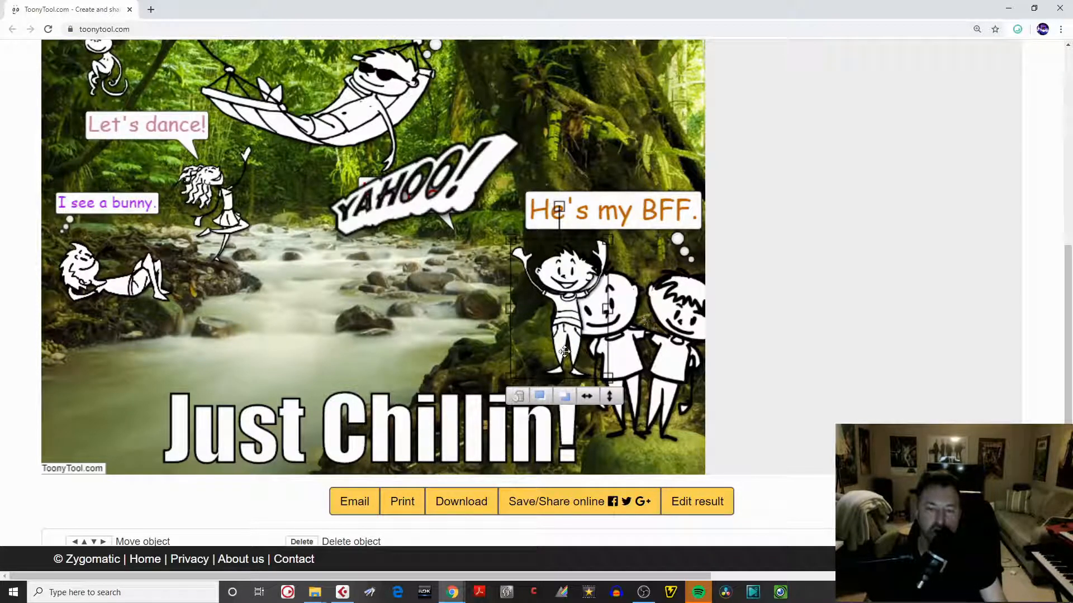
{"action": "left_click", "coordinate": [565, 397]}
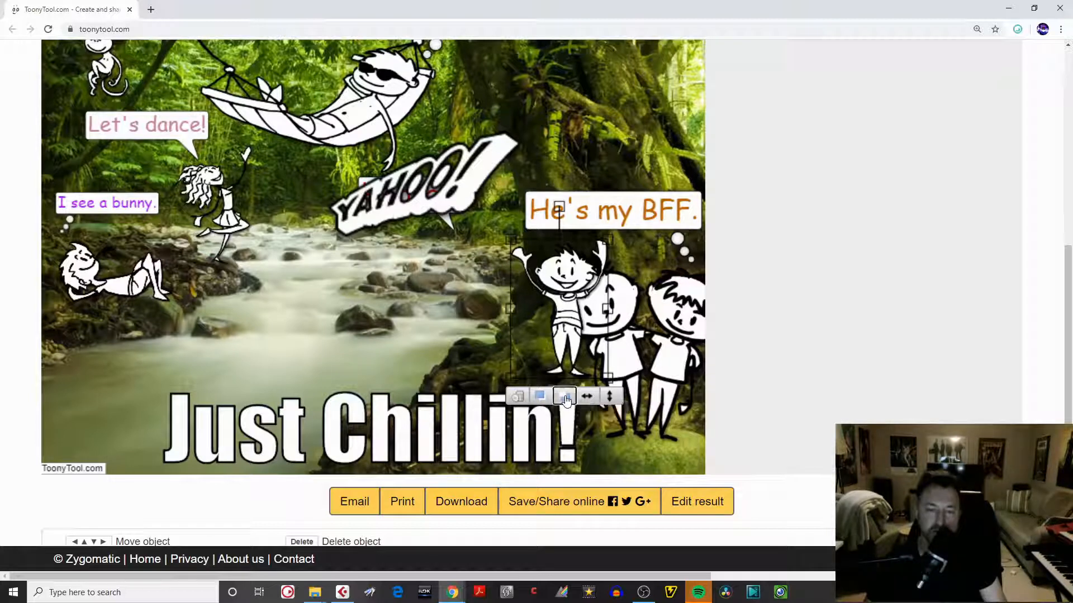
{"action": "left_click", "coordinate": [565, 398]}
Return the cheering boy to his spot beneath the "YAHOO!" prop and enlarge him slightly
{"action": "left_click_drag", "start_coordinate": [547, 276], "coordinate": [471, 258]}
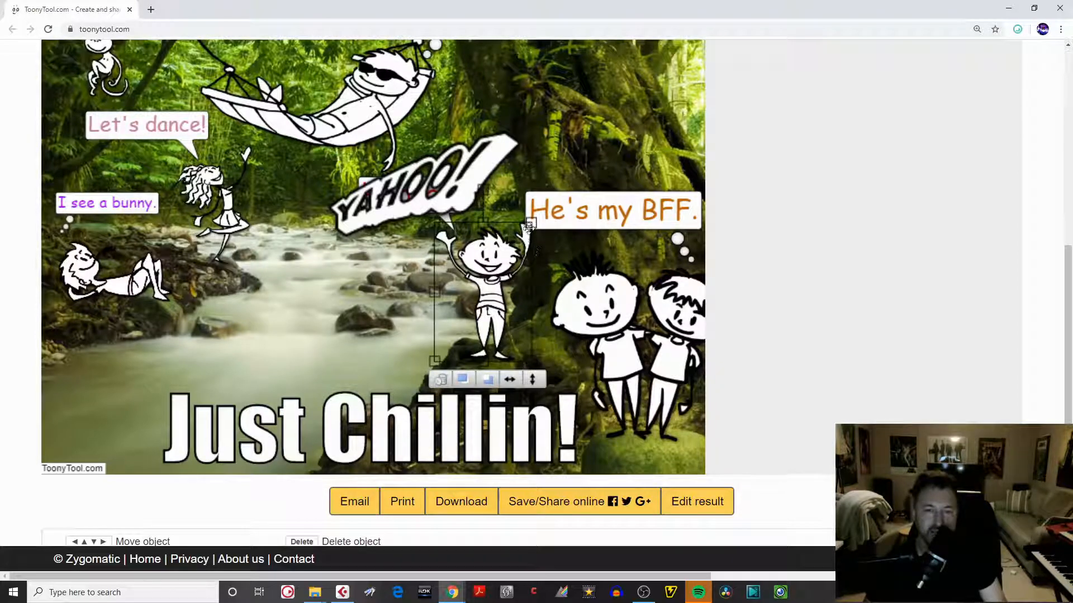
{"action": "left_click_drag", "start_coordinate": [529, 224], "coordinate": [539, 216]}
{"action": "left_click_drag", "start_coordinate": [498, 251], "coordinate": [496, 256]}
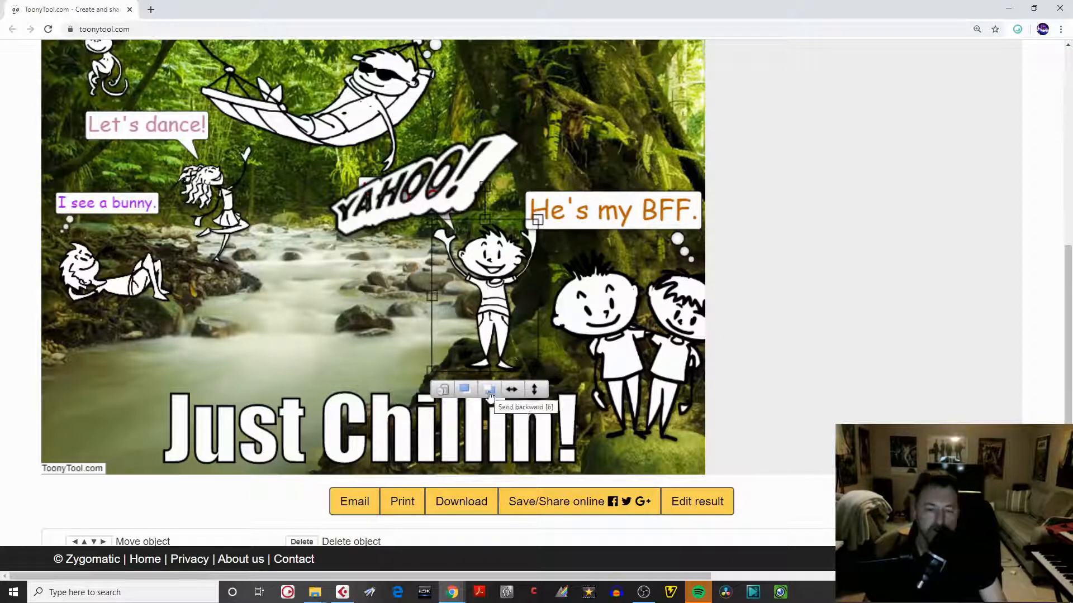
Set the browser zoom back to 100%
{"action": "left_click", "coordinate": [1061, 32]}
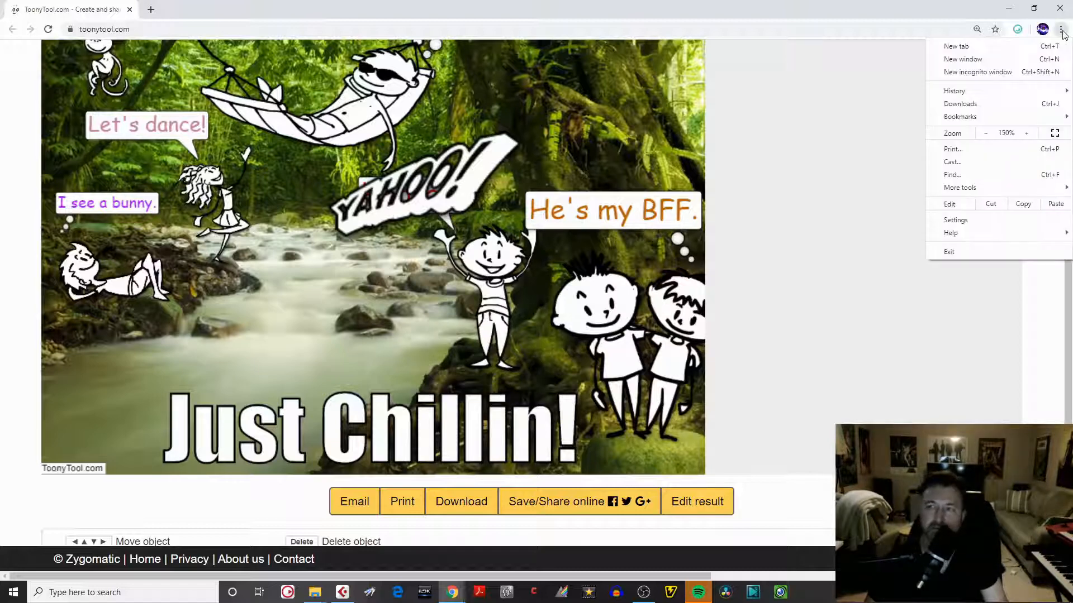
{"action": "left_click", "coordinate": [988, 134]}
{"action": "left_click", "coordinate": [988, 134]}
{"action": "left_click", "coordinate": [988, 134]}
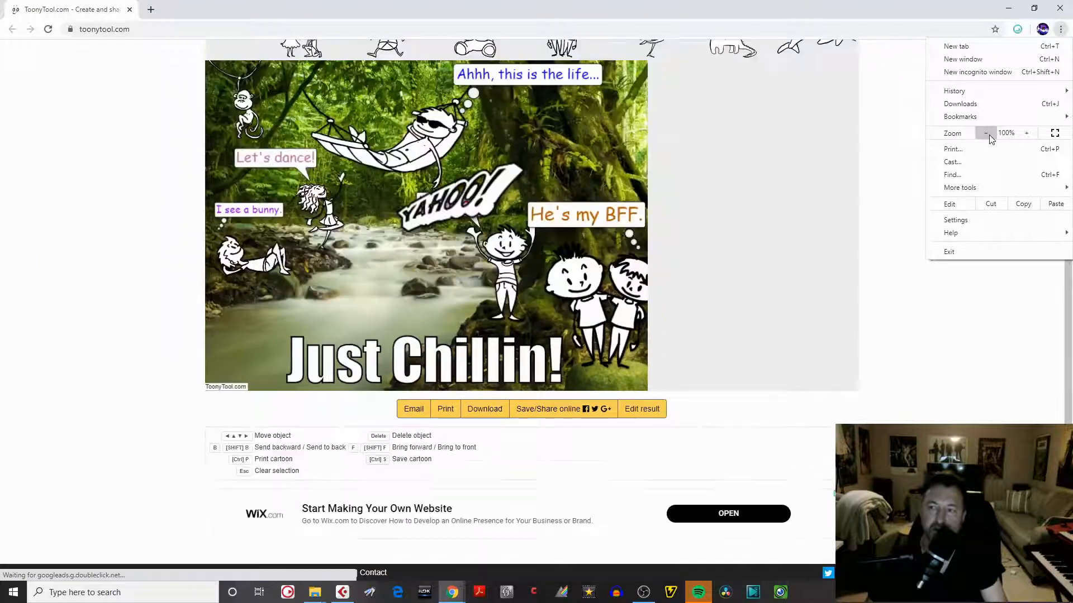
{"action": "left_click", "coordinate": [826, 243]}
Download the finished cartoon as a JPEG image named "just chillin 2" into the Toony Tool Lesson folder and dismiss the download notice
{"action": "scroll", "coordinate": [1063, 239], "scroll_direction": "up", "scroll_amount": 2}
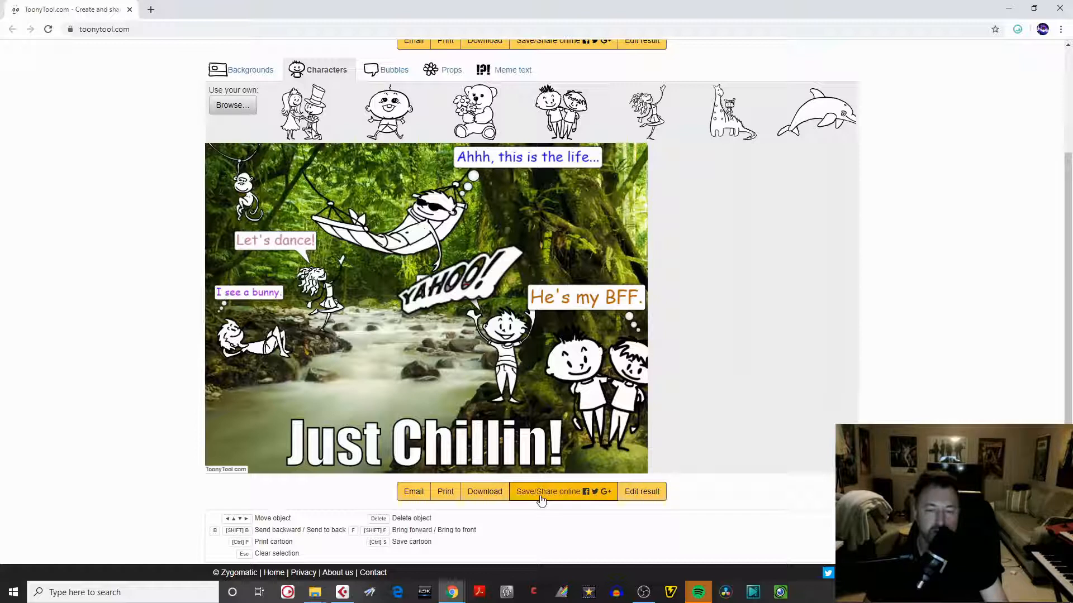
{"action": "left_click", "coordinate": [485, 497]}
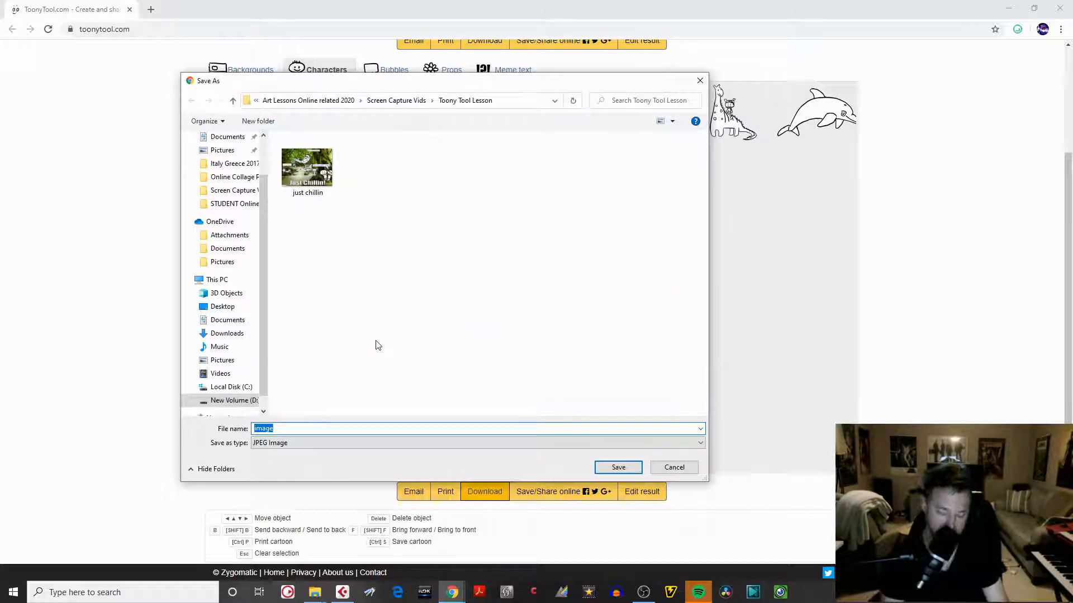
{"action": "type", "text": "jju"}
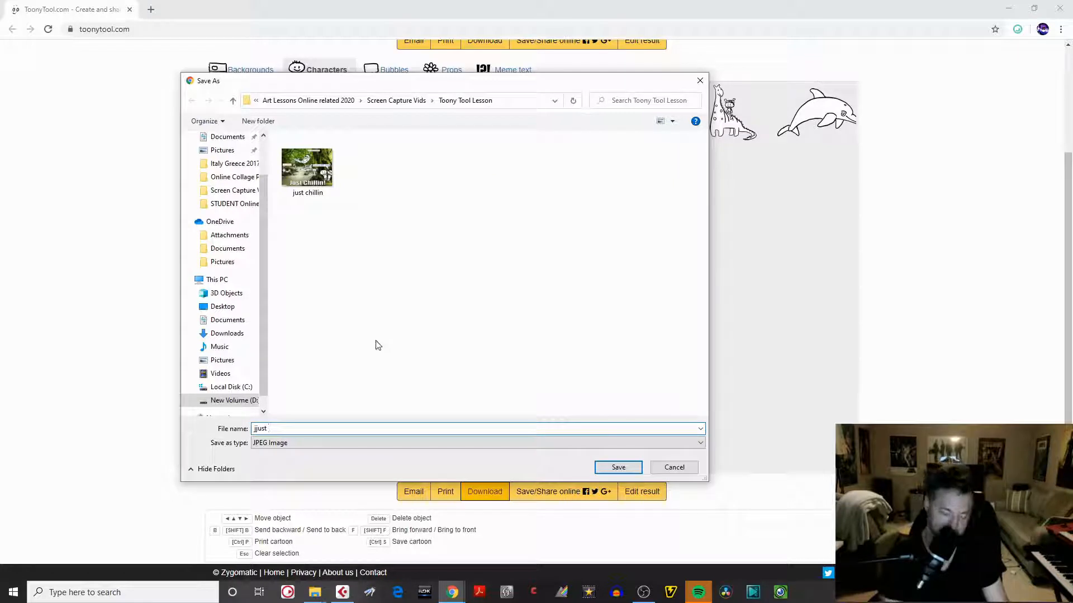
{"action": "type", "text": "st"}
{"action": "key", "text": "BackSpace"}
{"action": "key", "text": "BackSpace"}
{"action": "key", "text": "BackSpace"}
{"action": "key", "text": "BackSpace"}
{"action": "key", "text": "BackSpace"}
{"action": "type", "text": "just chi"}
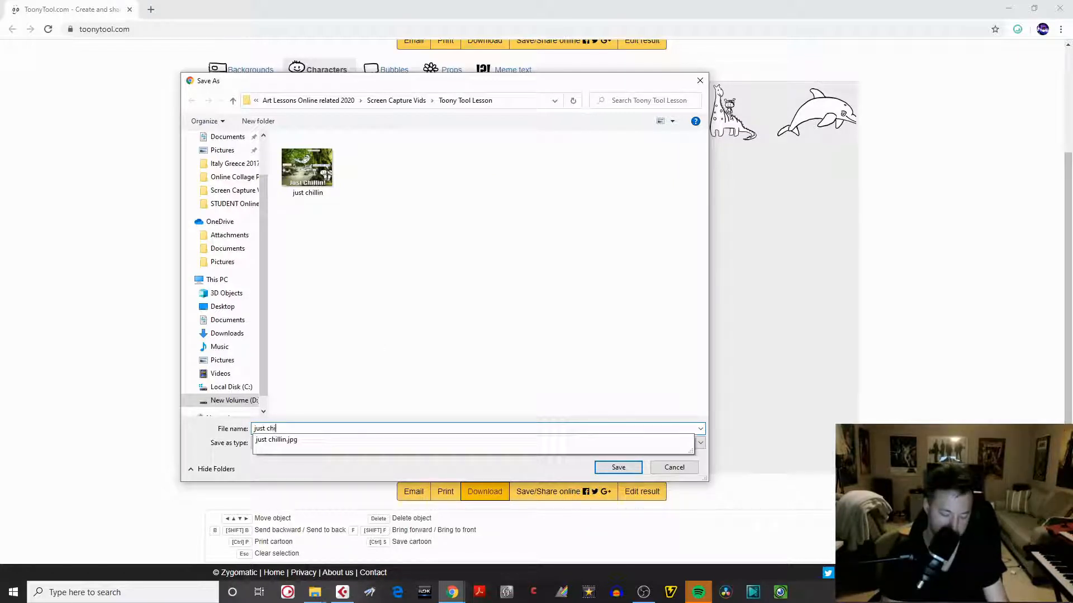
{"action": "type", "text": "llin 2"}
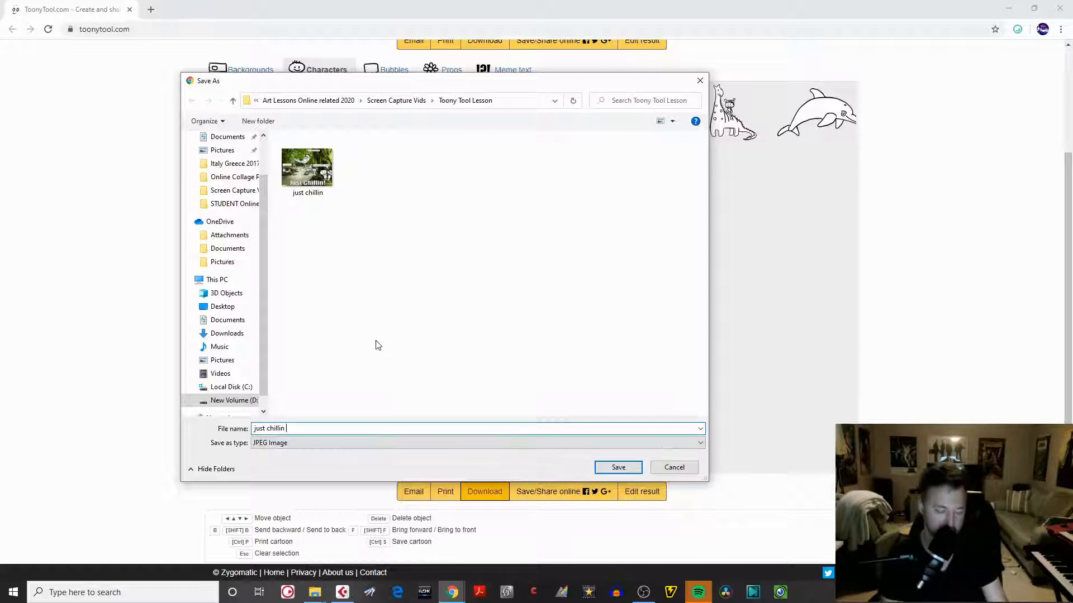
{"action": "left_click", "coordinate": [622, 467]}
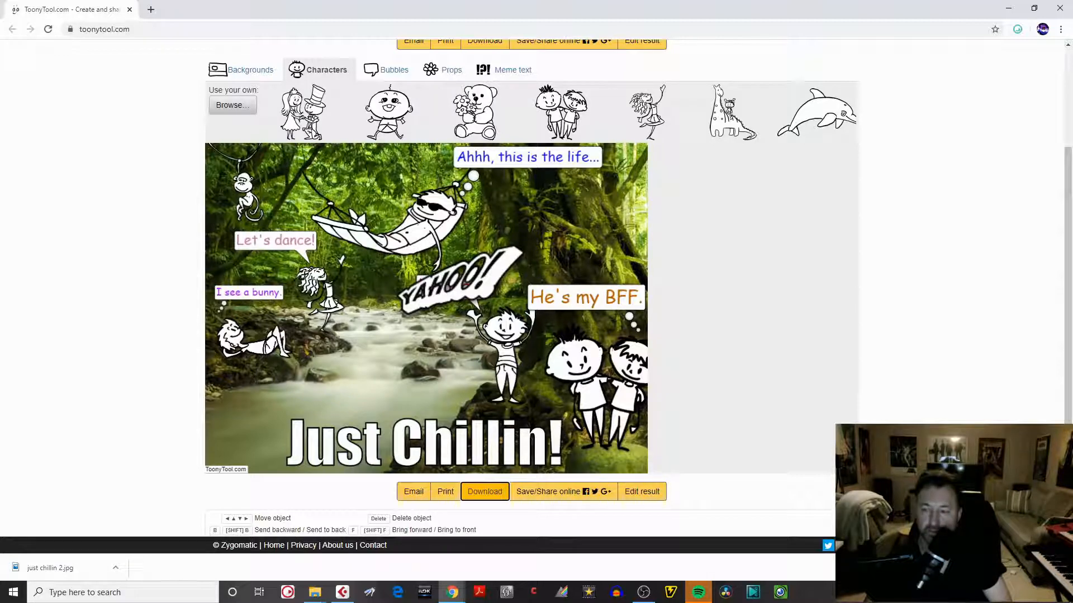
{"action": "left_click", "coordinate": [1061, 568]}
Switch to the Toony Tool Lesson folder in File Explorer and open the "just chillin 2" image to view it
{"action": "mouse_move", "coordinate": [317, 591]}
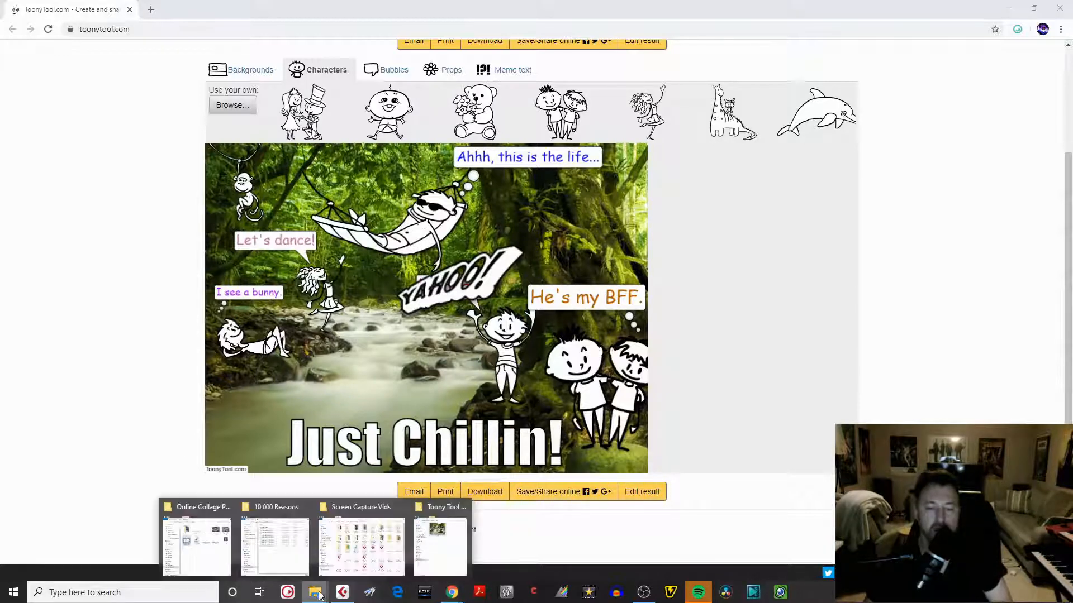
{"action": "left_click", "coordinate": [463, 566]}
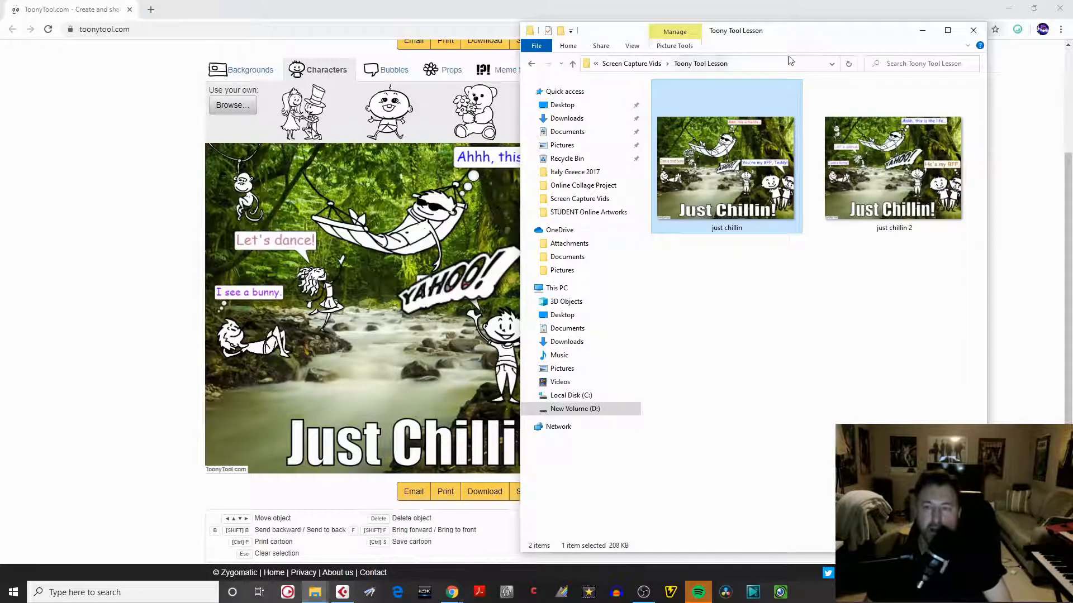
{"action": "left_click_drag", "start_coordinate": [835, 39], "coordinate": [557, 36]}
{"action": "double_click", "coordinate": [622, 176]}
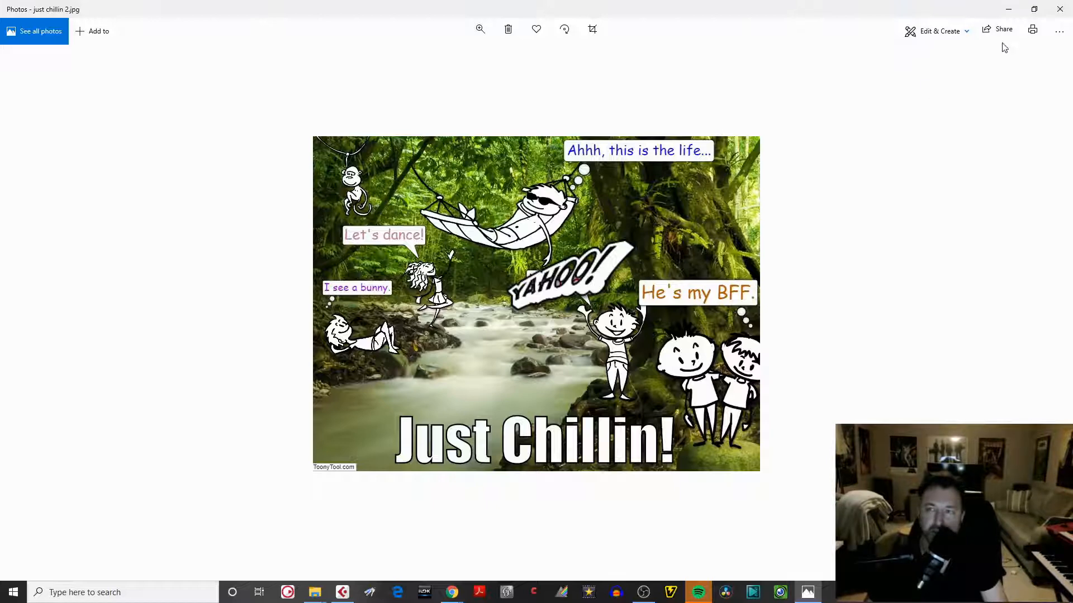
Close the image viewer and minimize the folder and browser windows to show the desktop
{"action": "left_click", "coordinate": [1060, 9]}
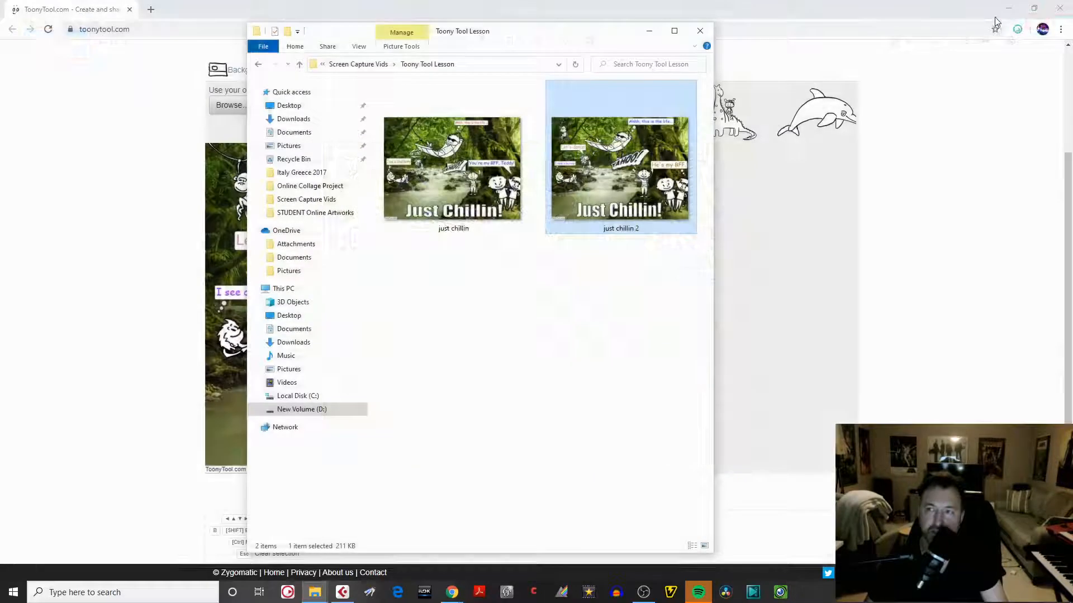
{"action": "left_click", "coordinate": [648, 30]}
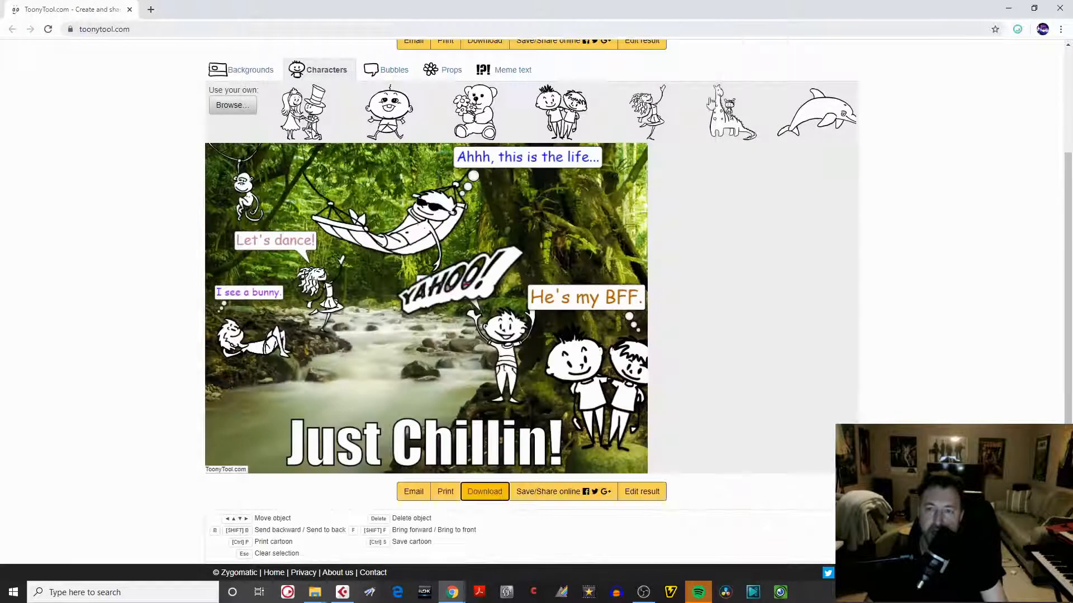
{"action": "left_click", "coordinate": [1012, 11]}
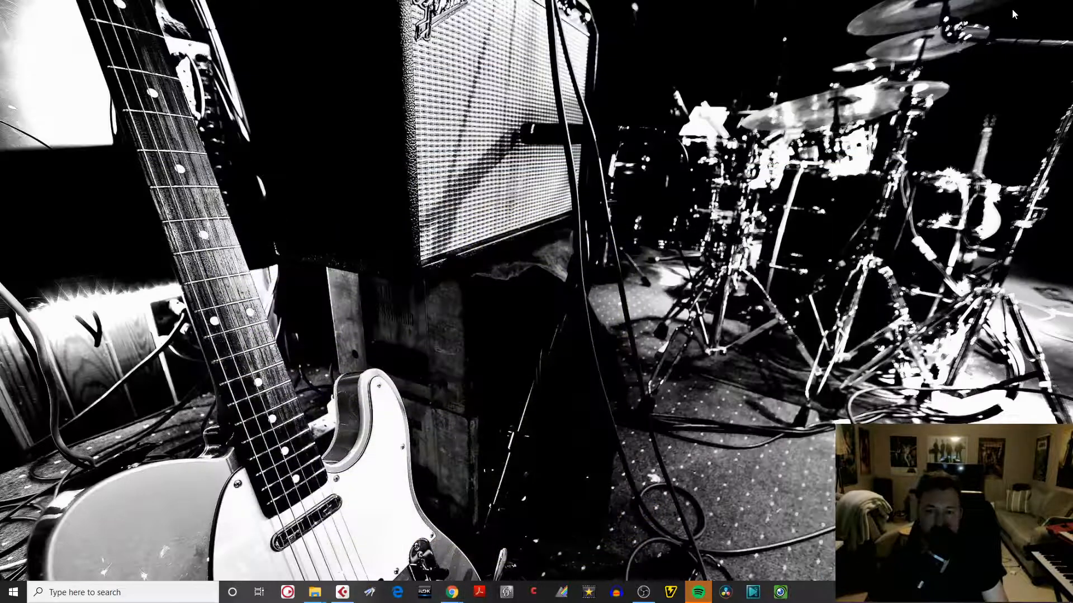